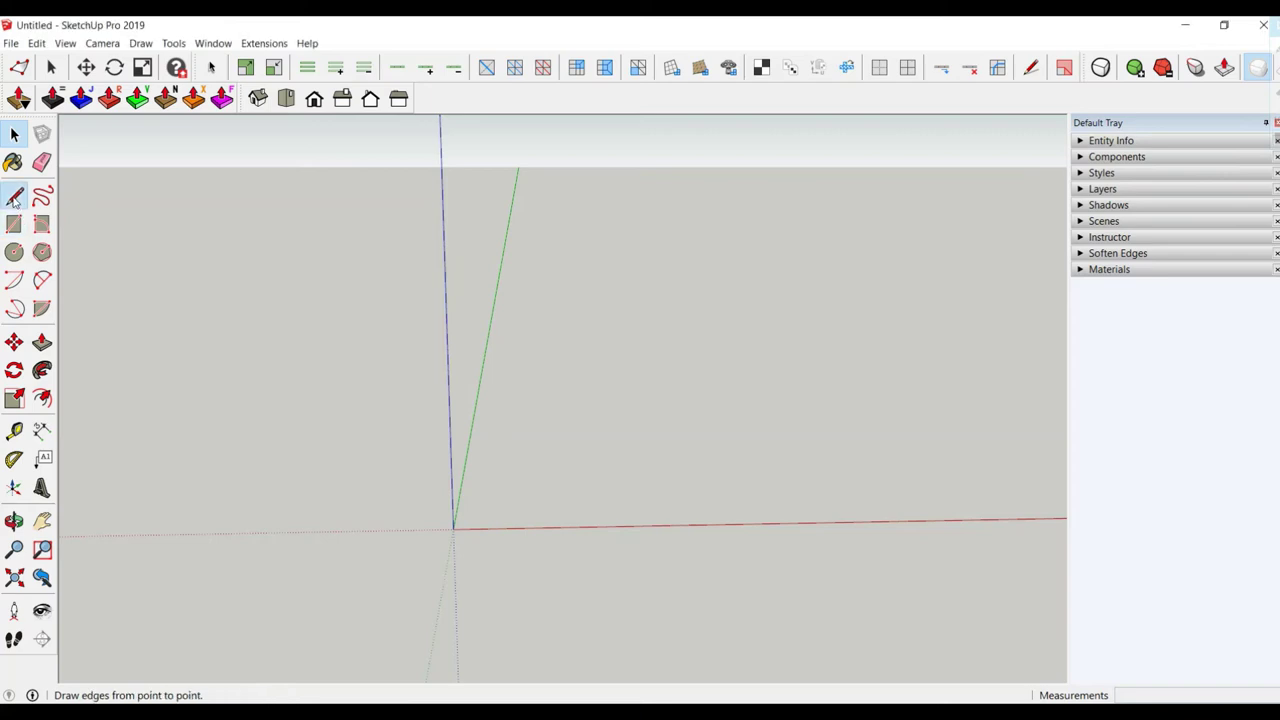
Draw a 40 cm base line along red and a 70 cm upright line
click(499, 456)
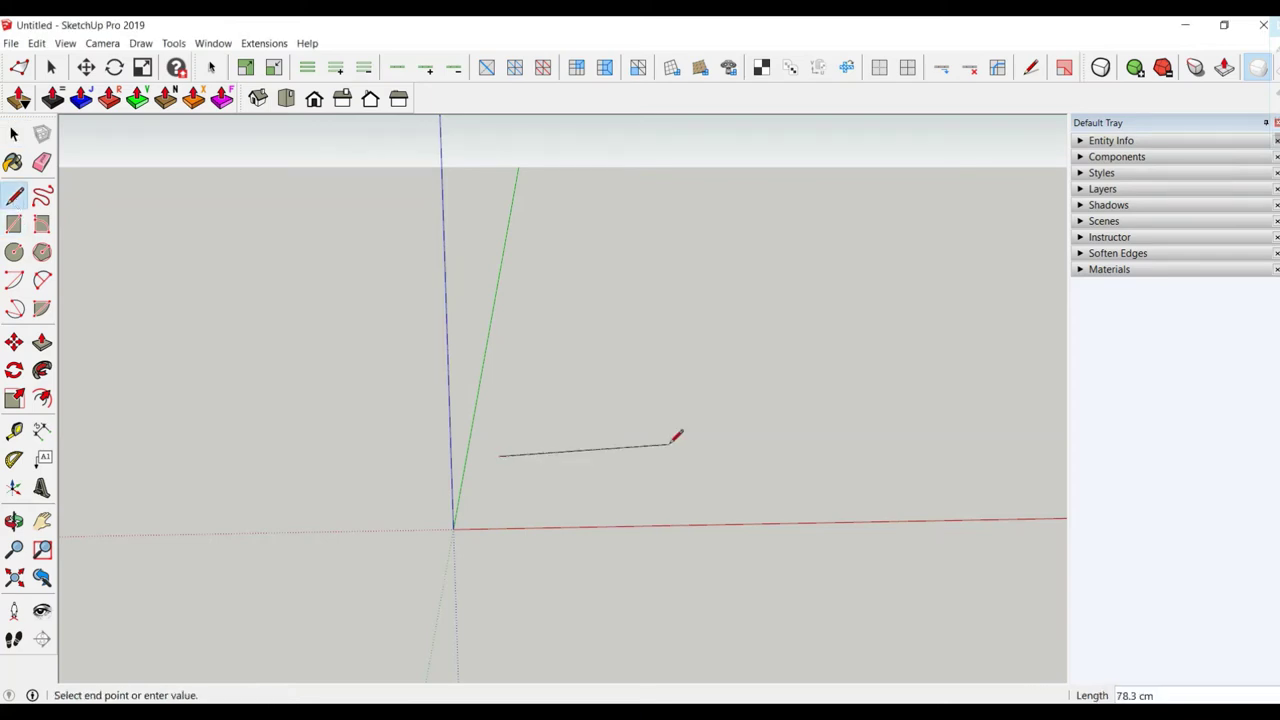
text(40)
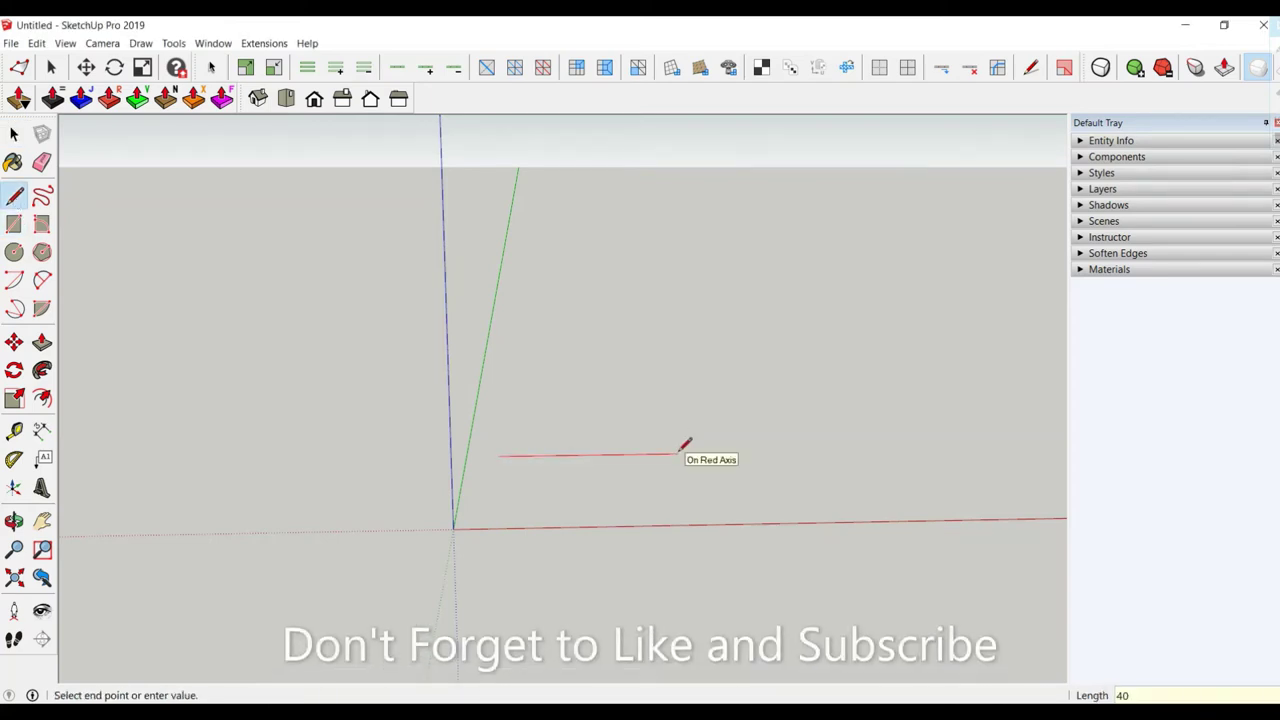
key(Return)
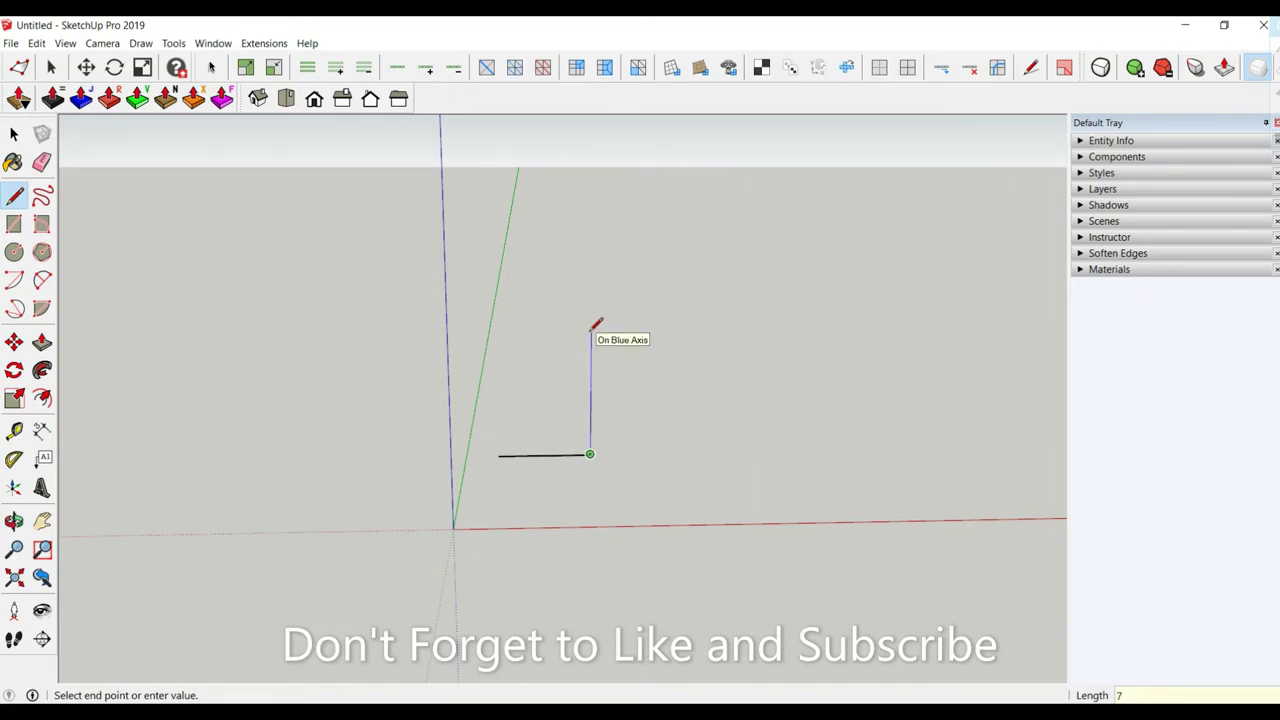
key(Return)
click(14, 133)
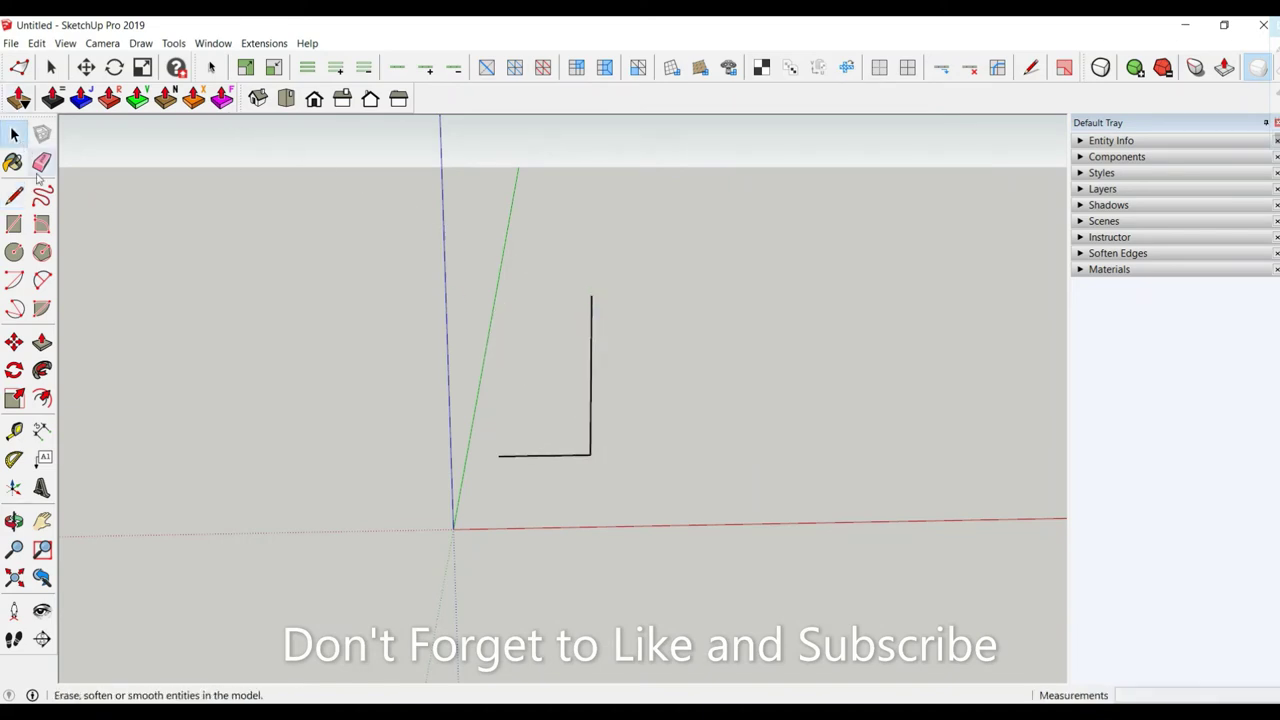
Lean the upright inward by moving its top endpoint
click(14, 342)
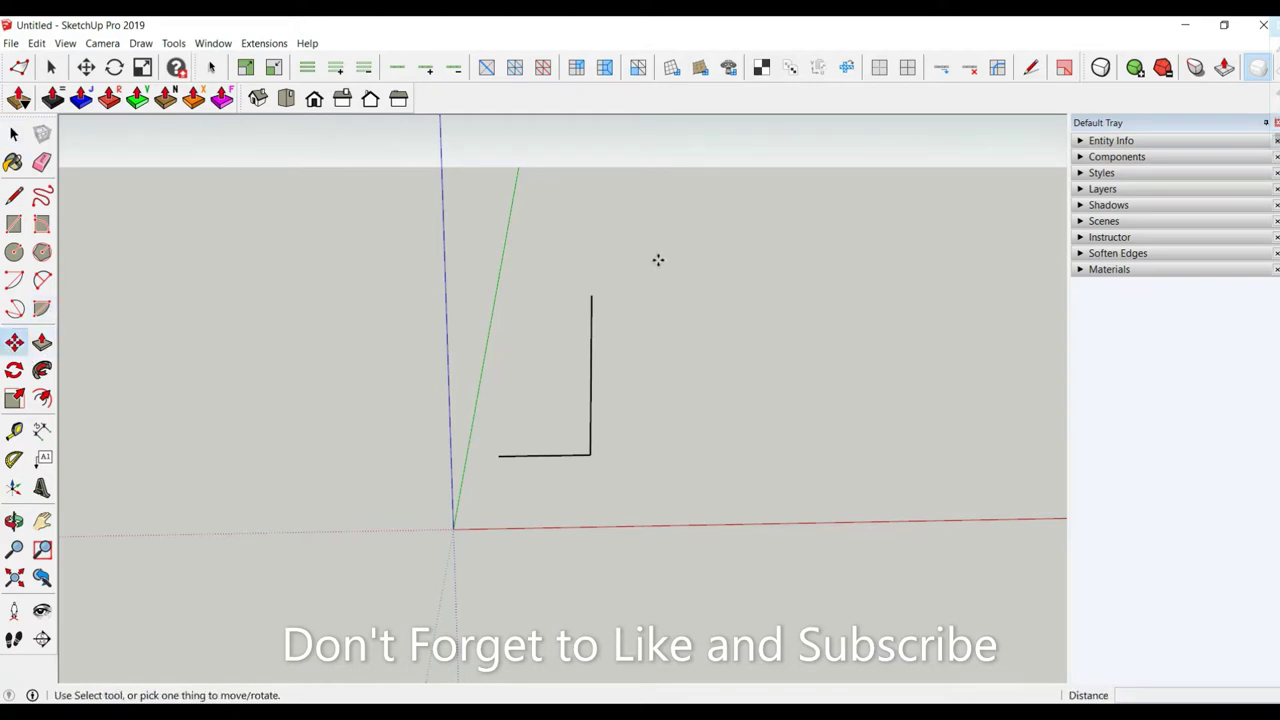
click(593, 295)
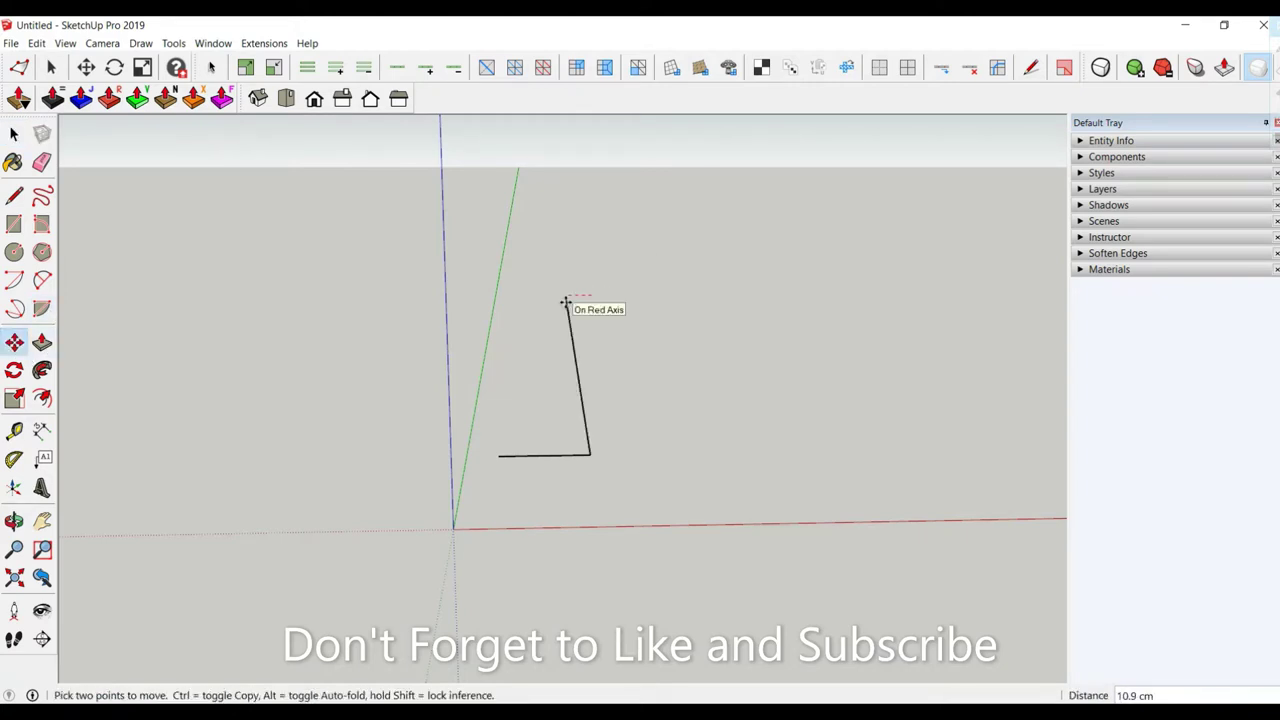
key(Return)
scroll(577, 320, up, 3)
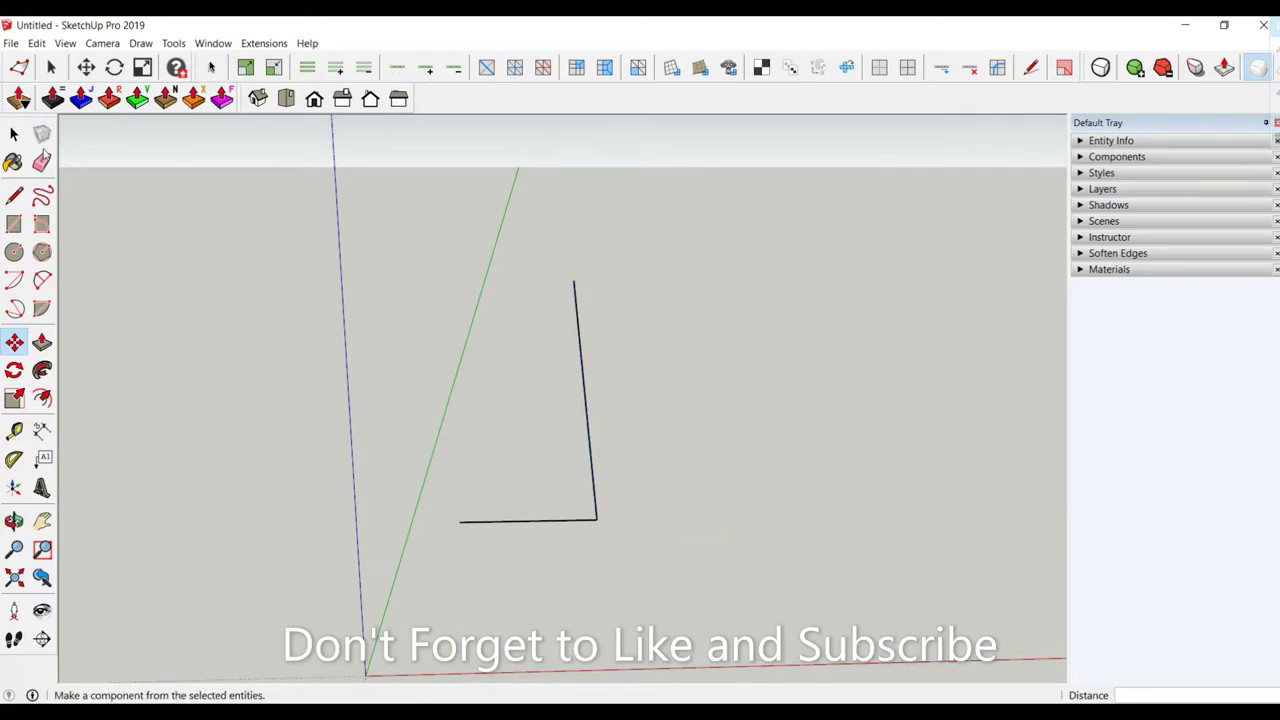
Add a 10 cm top stub running left from the upright's top
click(15, 197)
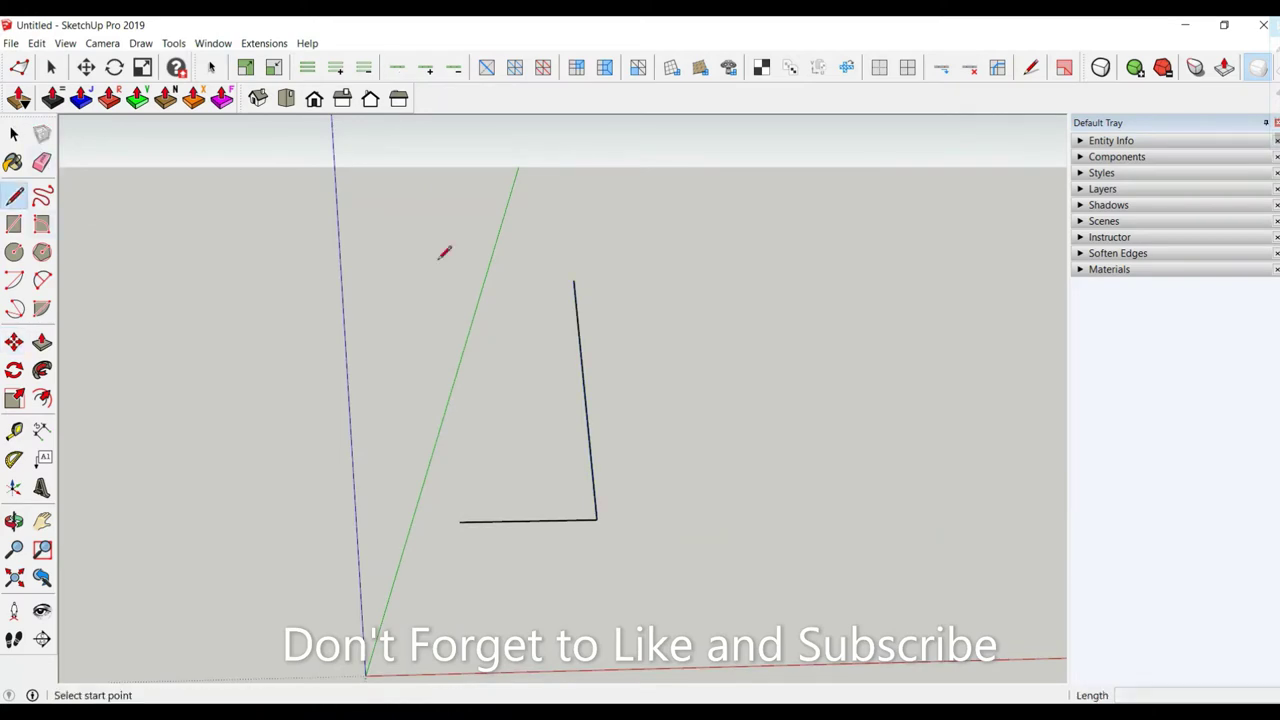
click(574, 278)
text(10)
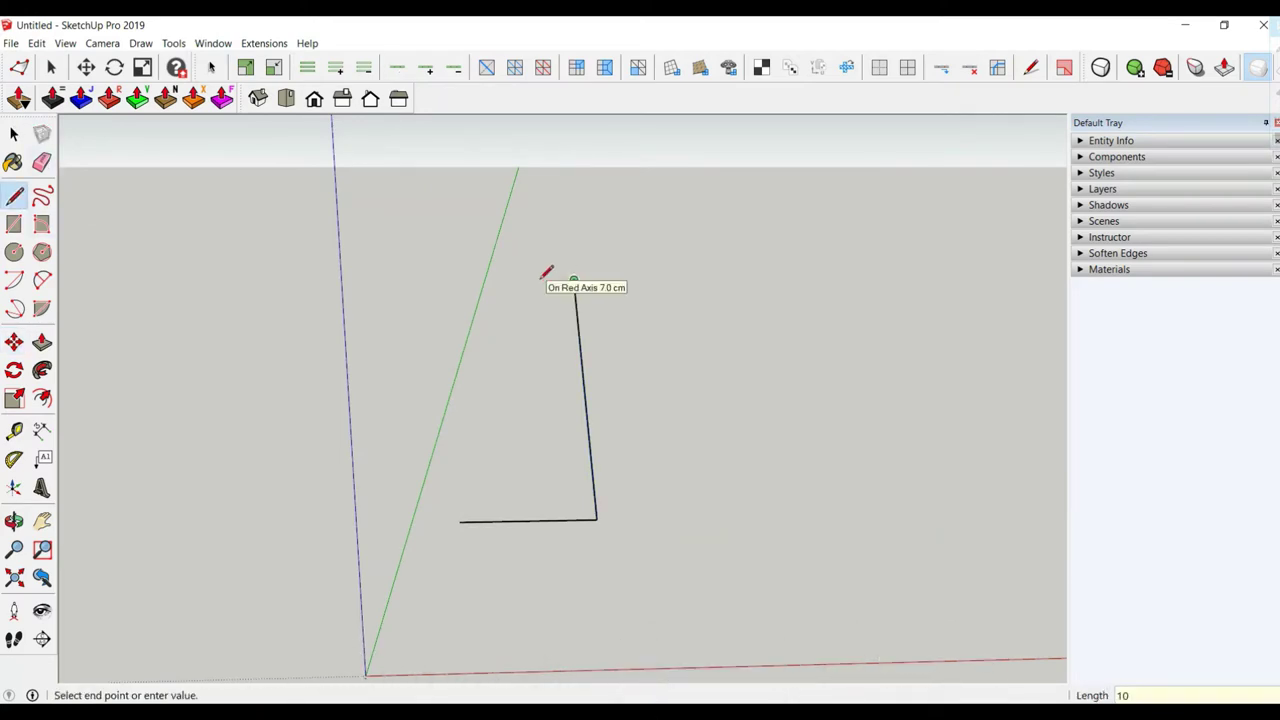
key(Return)
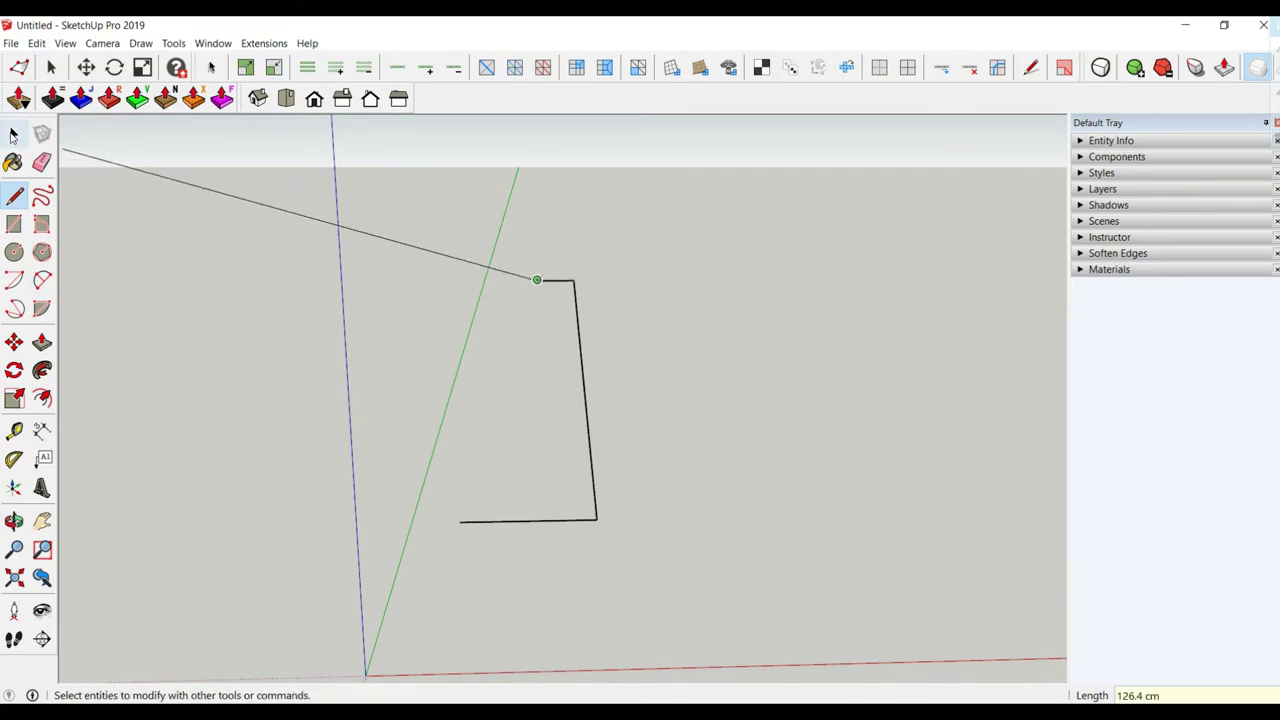
click(14, 133)
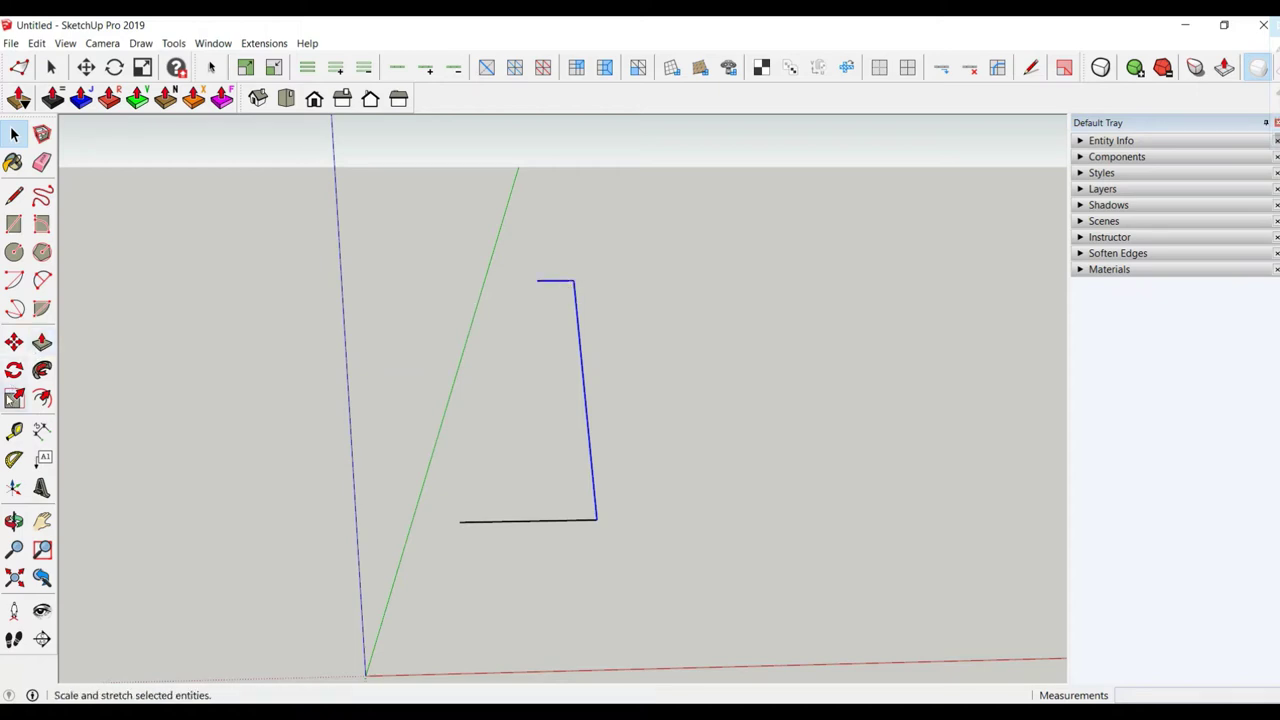
Rotate-copy the side and top lines 180° around the base midpoint
click(14, 370)
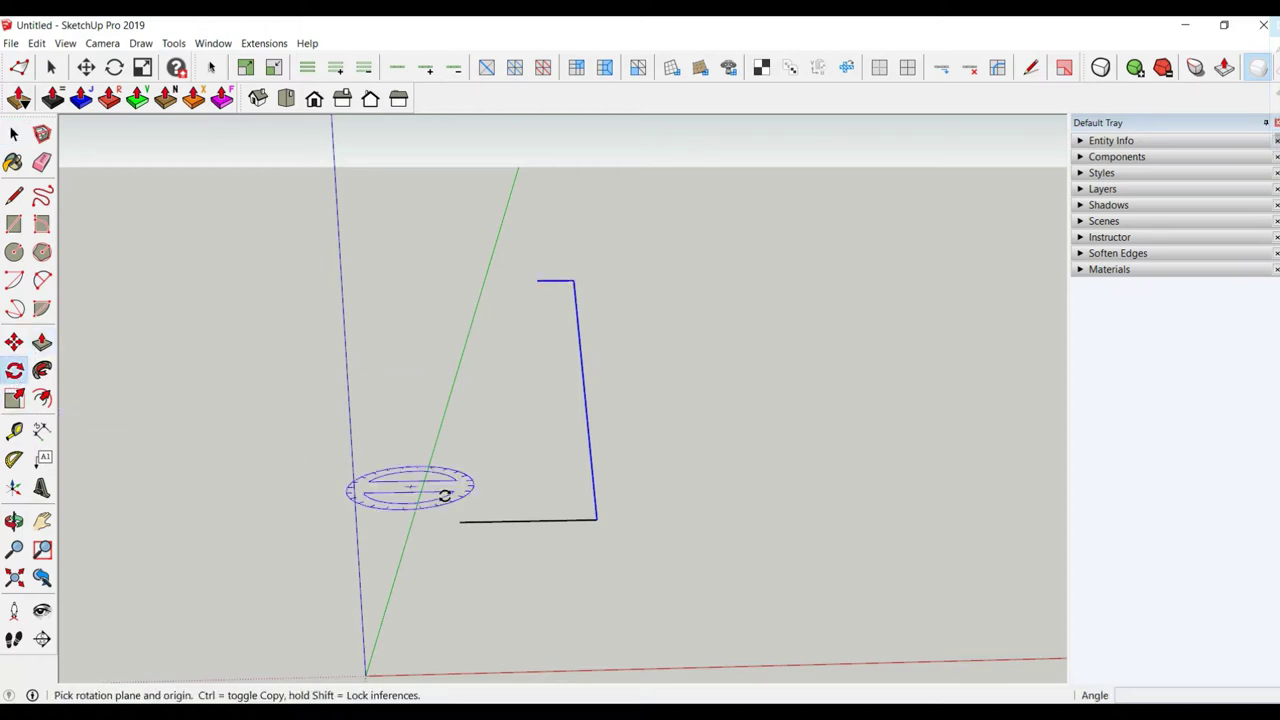
click(528, 520)
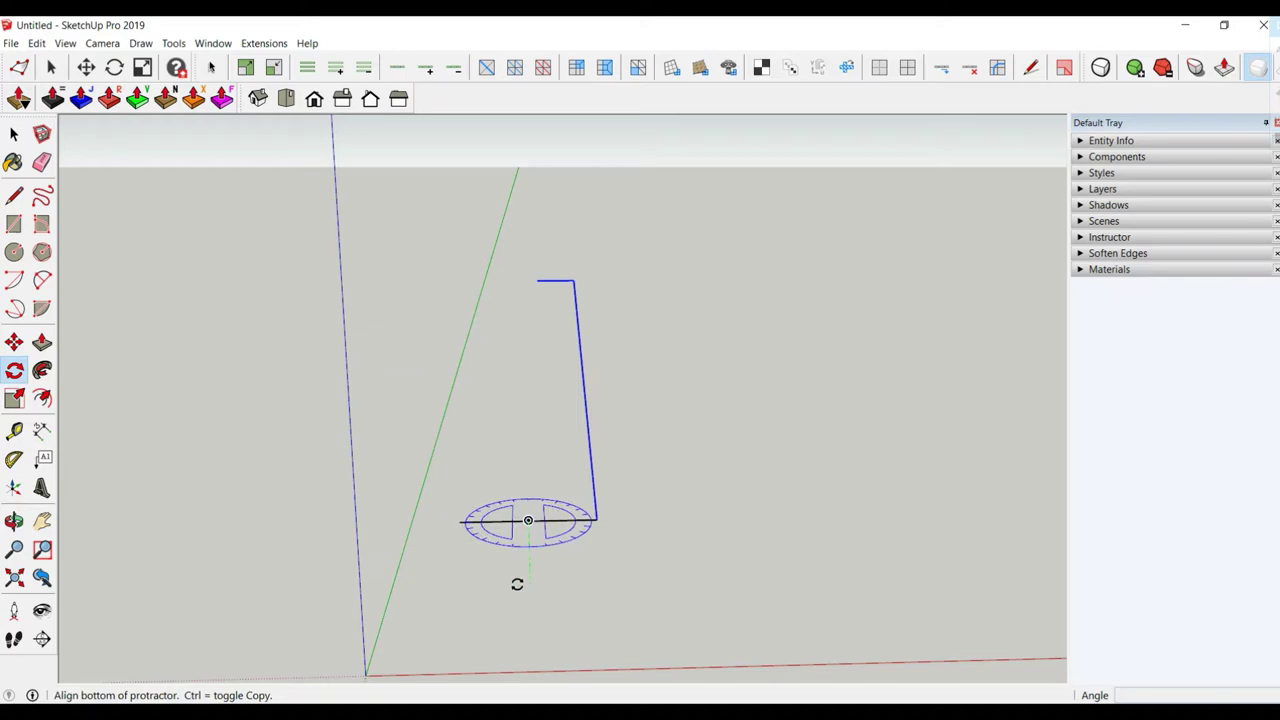
click(596, 520)
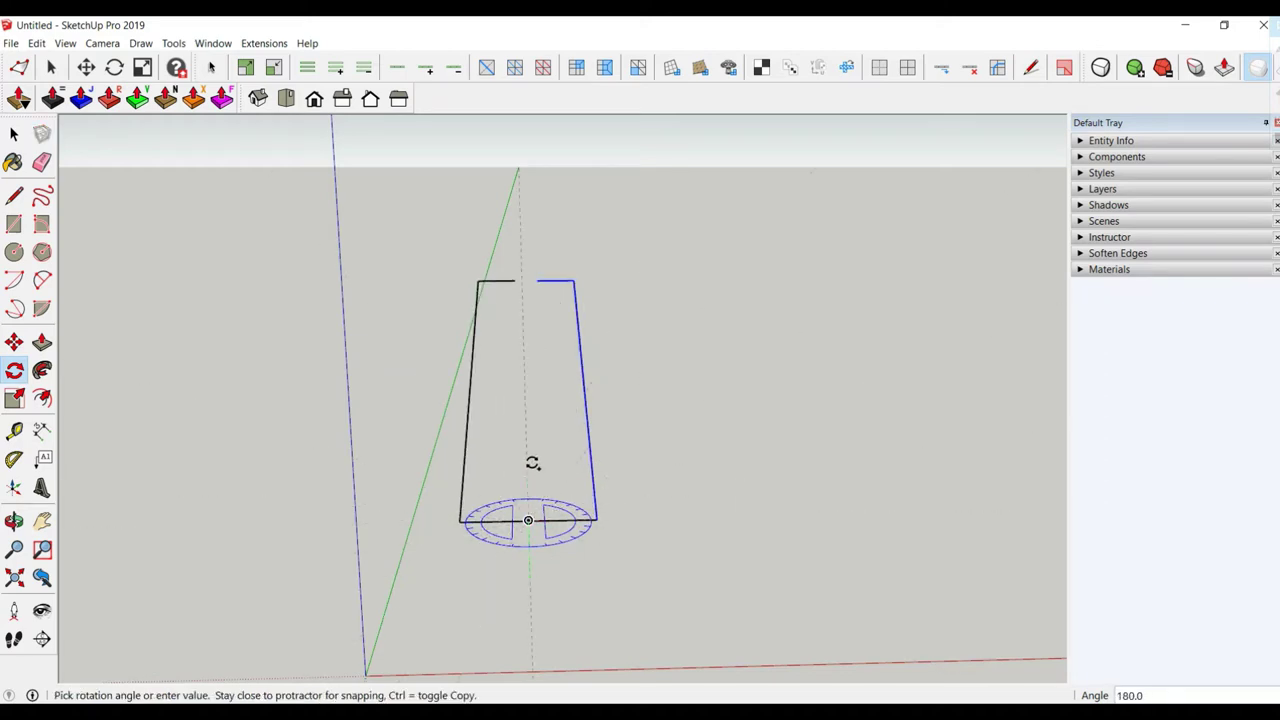
click(530, 463)
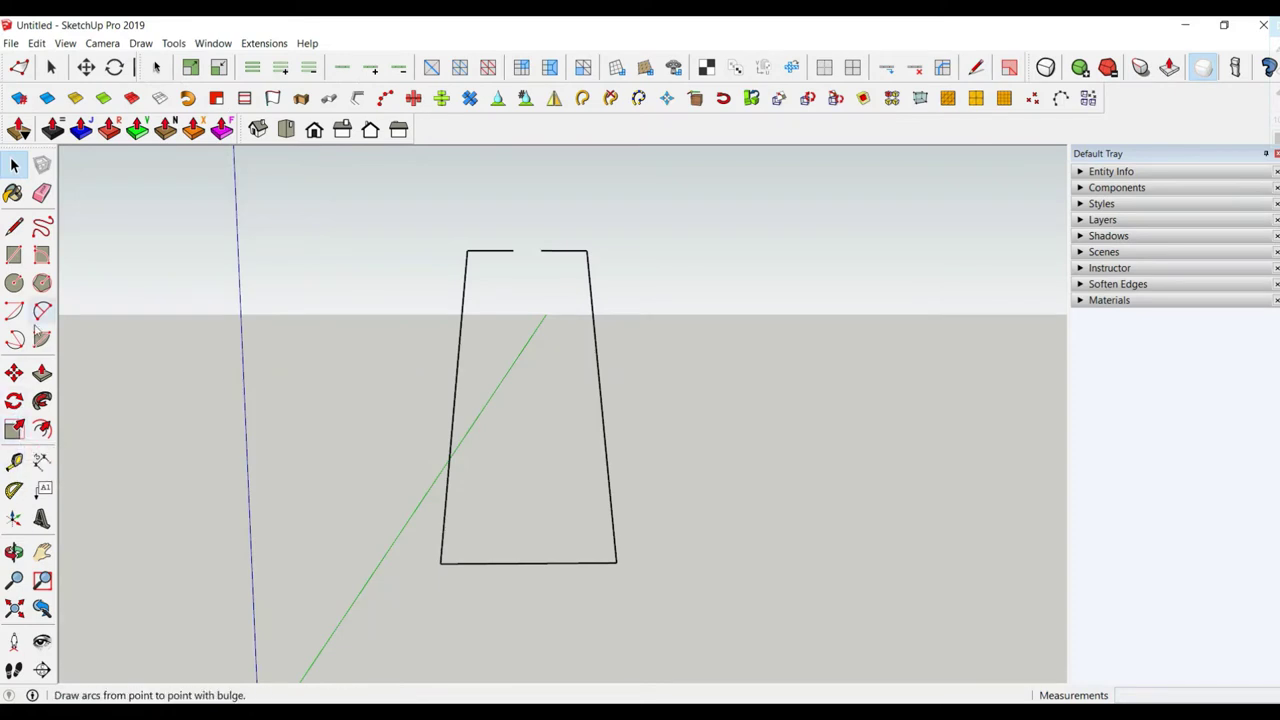
Place 7 cm guides inside the left side and above the base
click(14, 461)
click(457, 369)
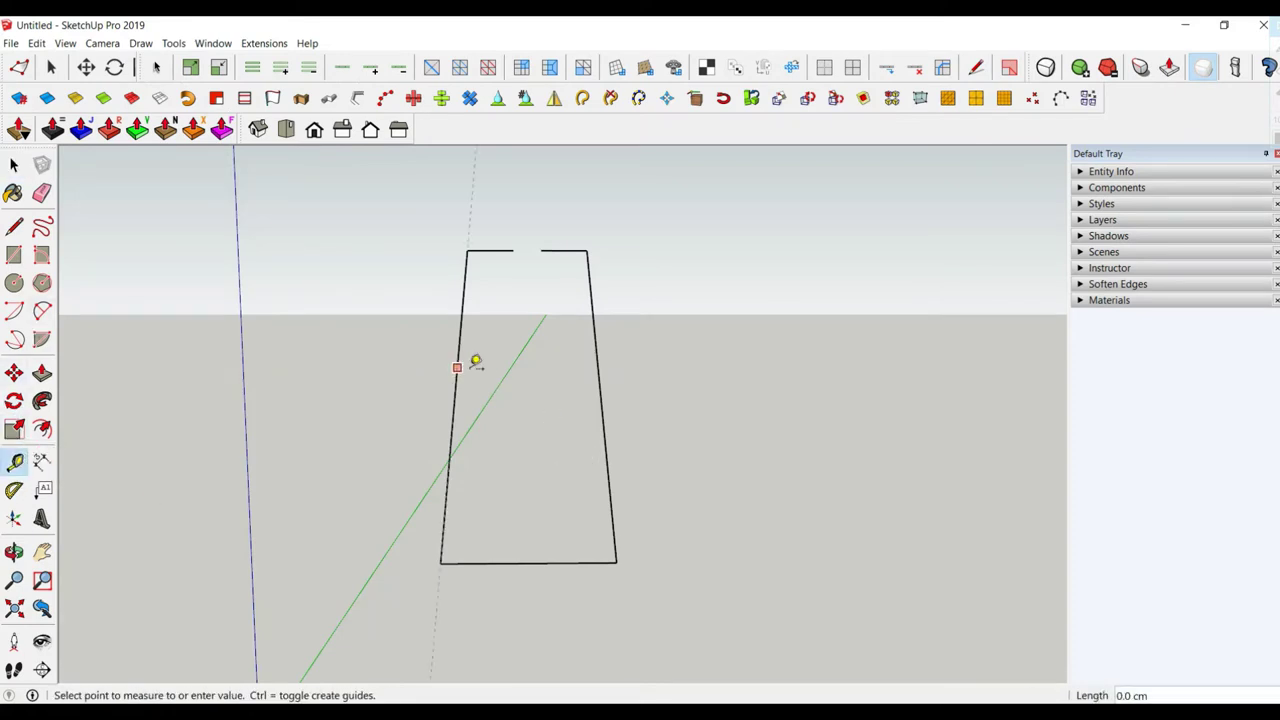
click(490, 362)
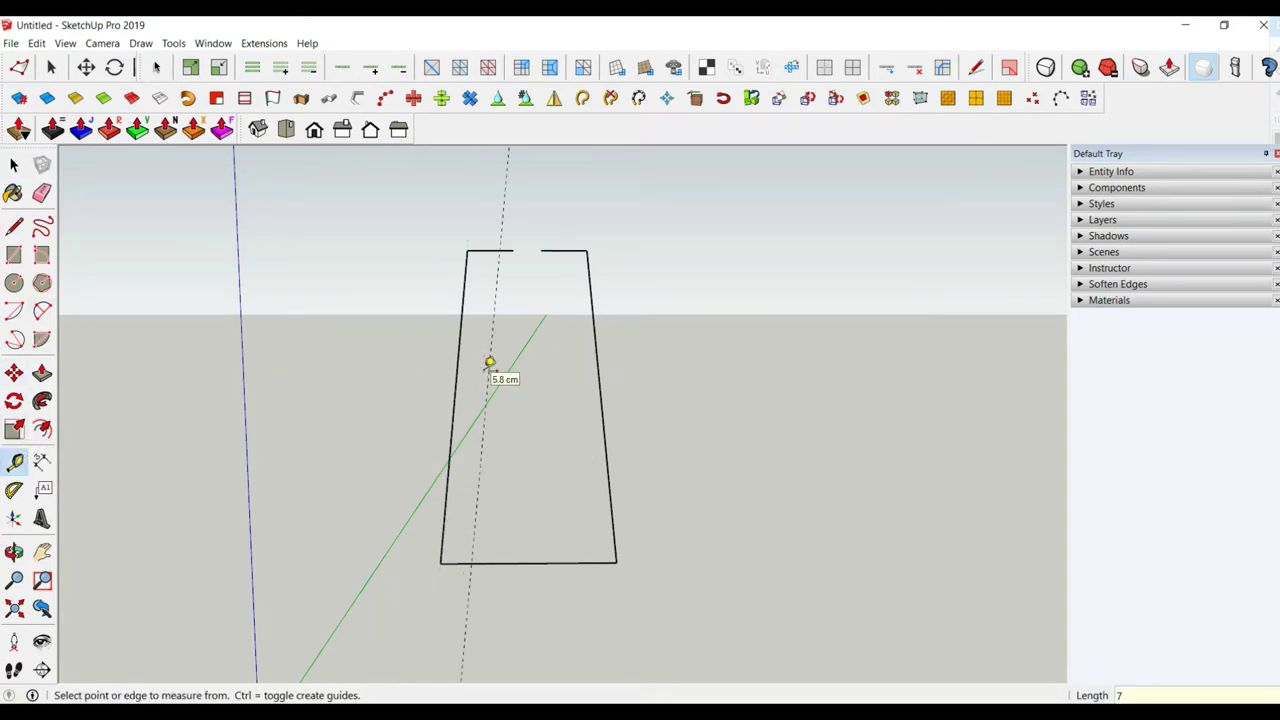
click(555, 561)
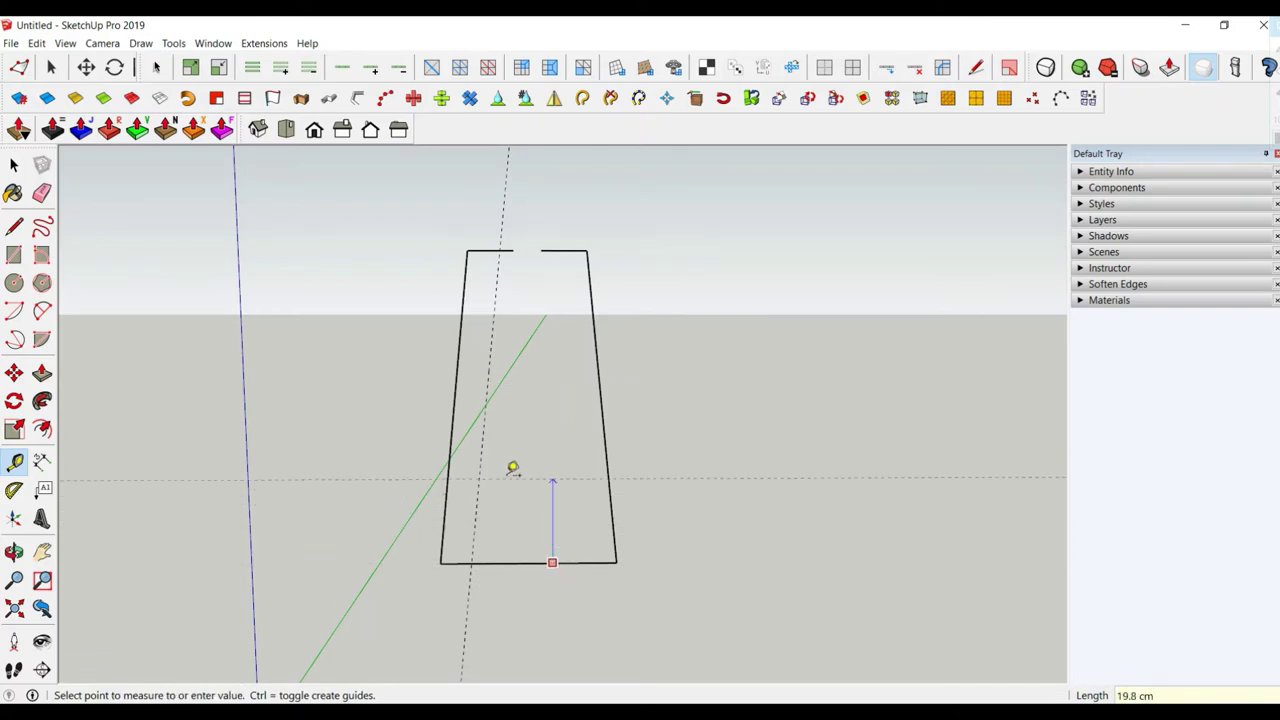
key(Return)
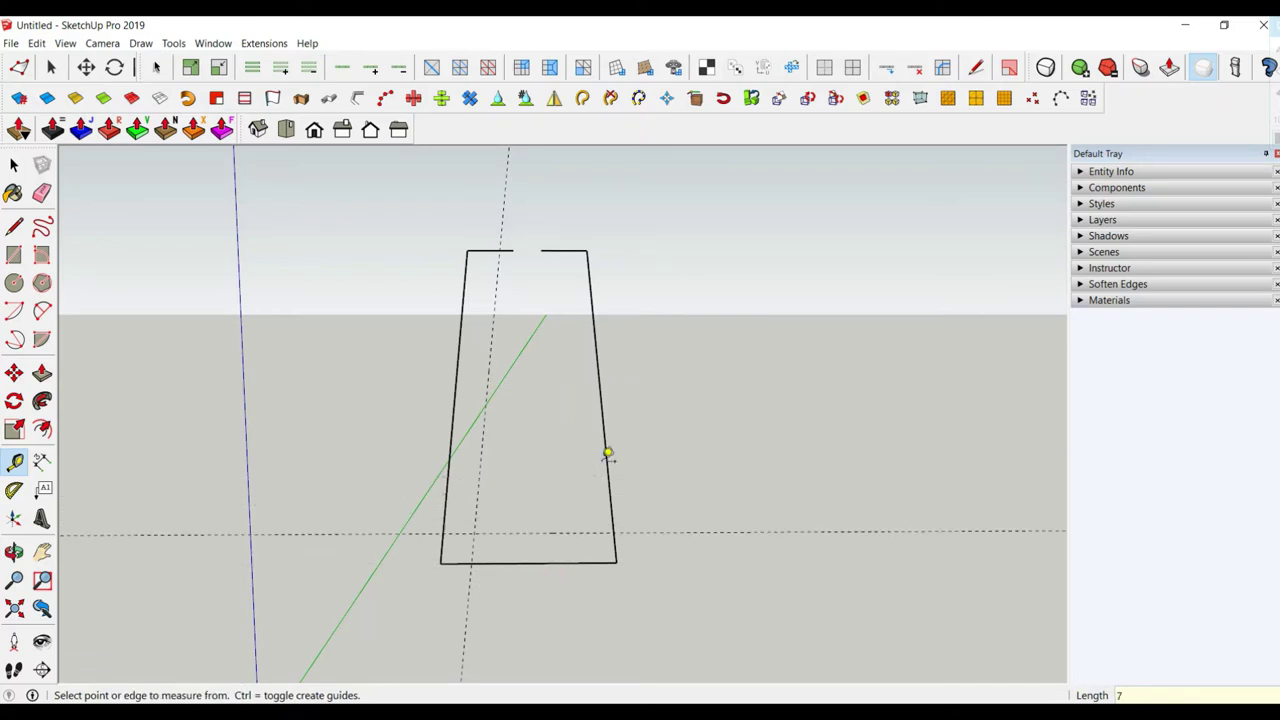
click(606, 456)
key(Escape)
middle_drag(468, 481, 199, 576)
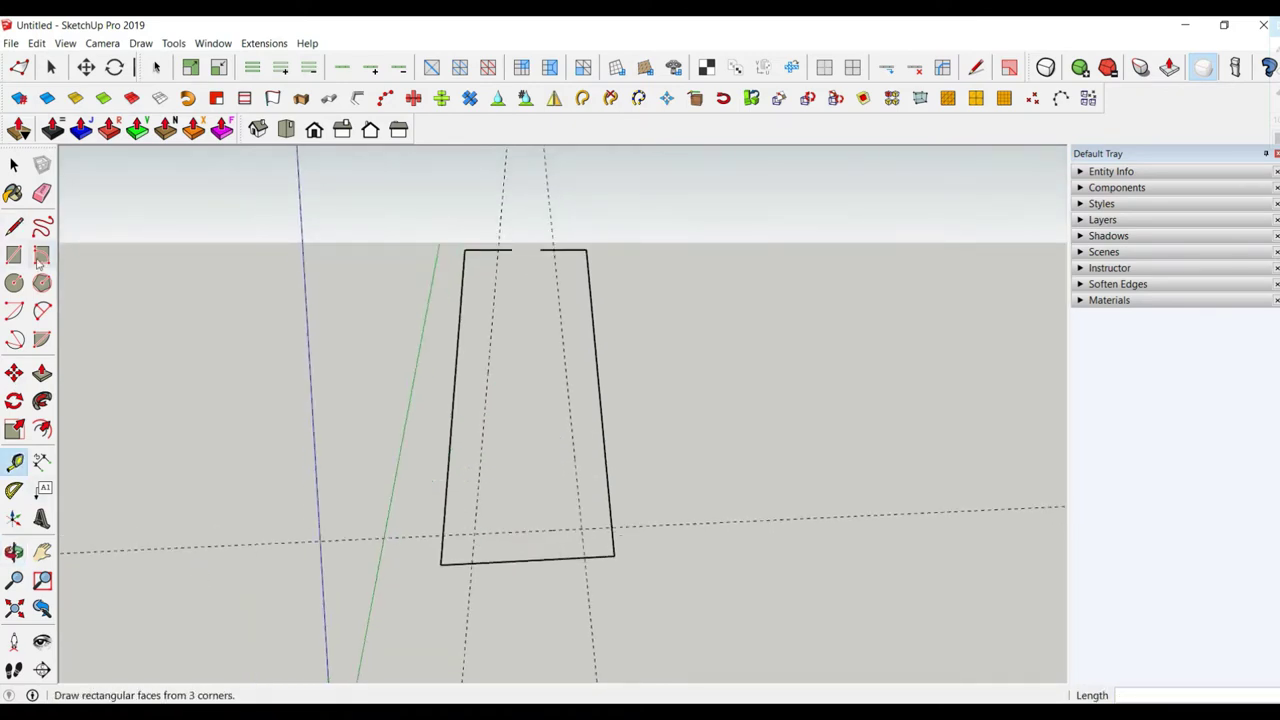
Fillet both bottom corners with arcs and delete the guides
click(42, 311)
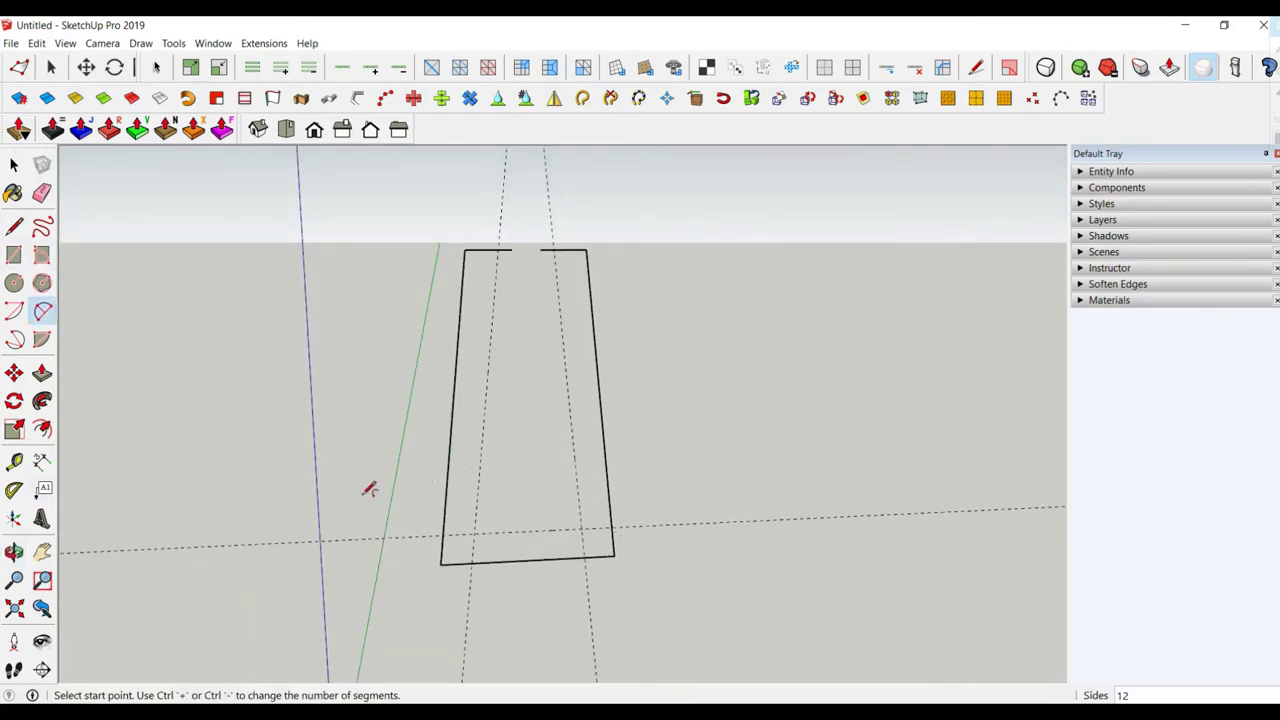
click(443, 535)
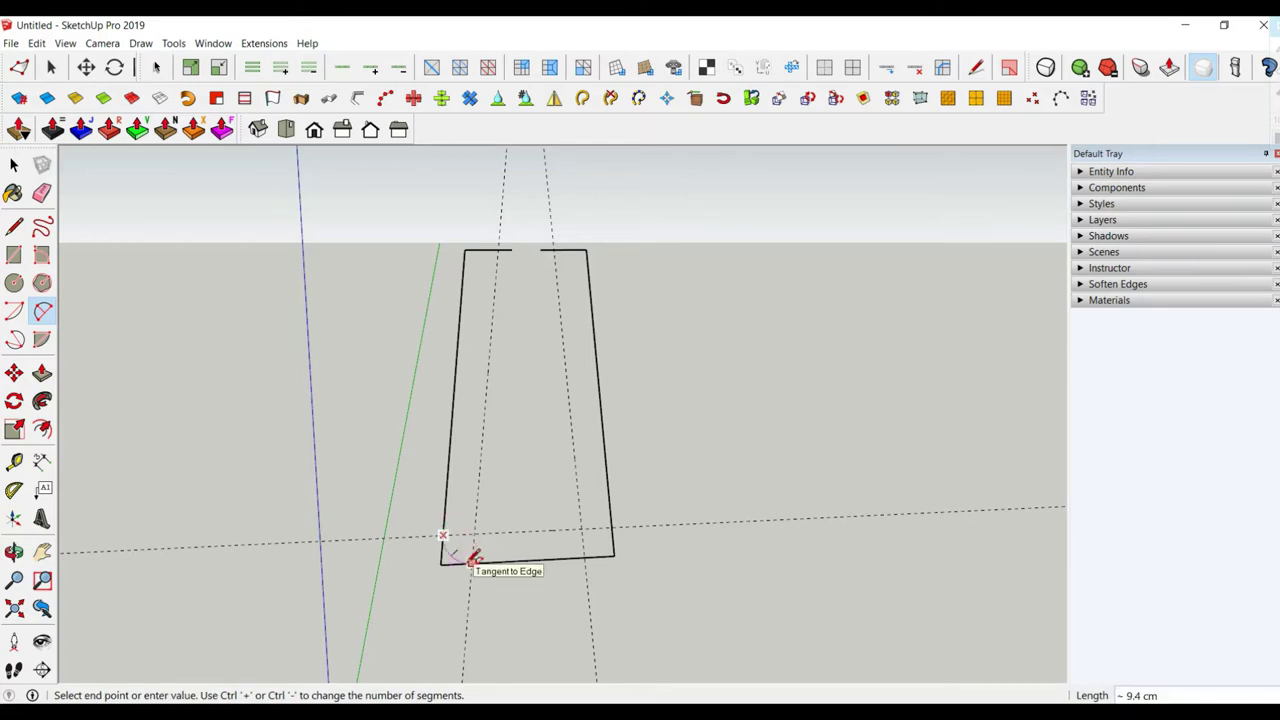
click(473, 557)
click(613, 526)
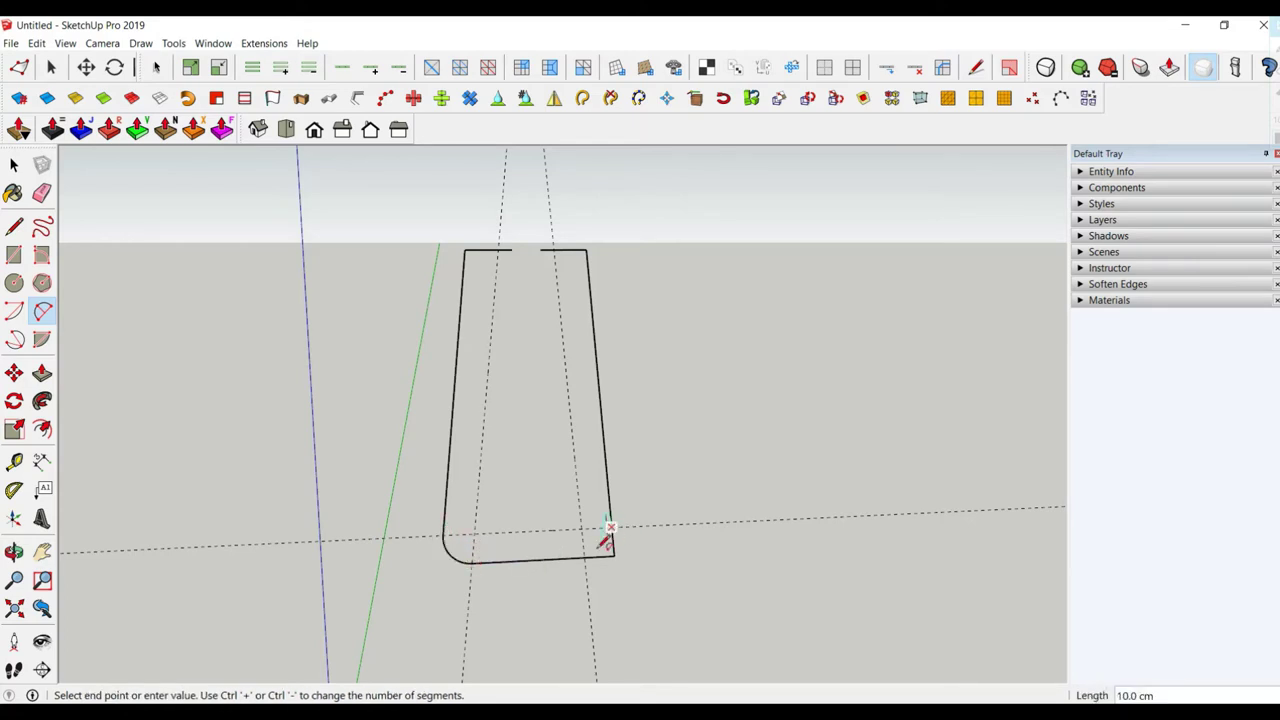
click(586, 559)
click(51, 67)
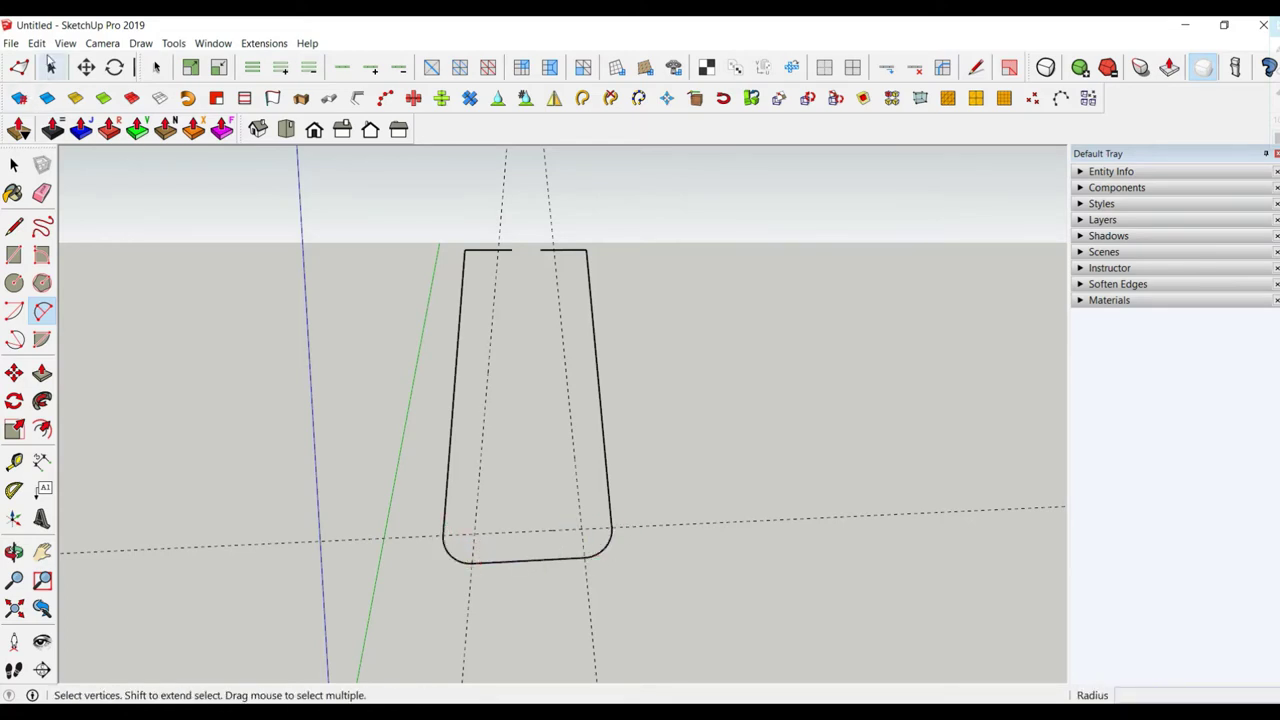
click(36, 43)
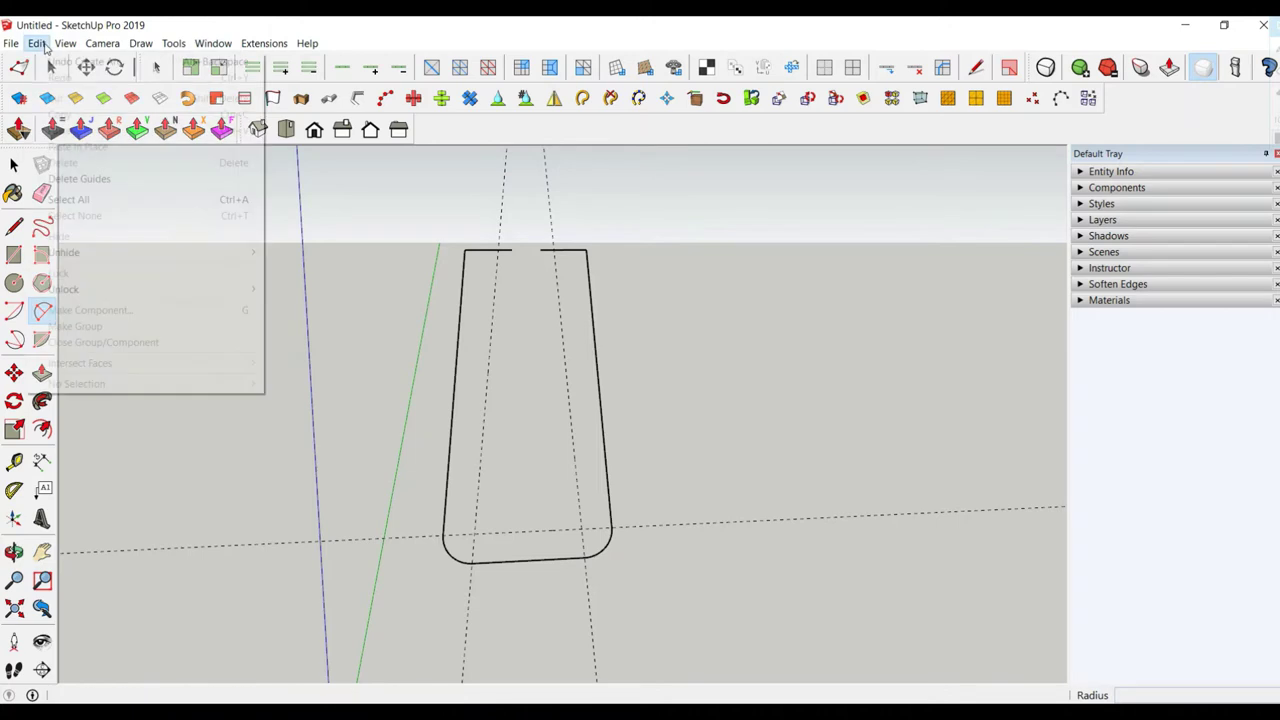
click(106, 176)
Place guides parallel to the left side and 2 cm below the top line
middle_drag(552, 283, 510, 257)
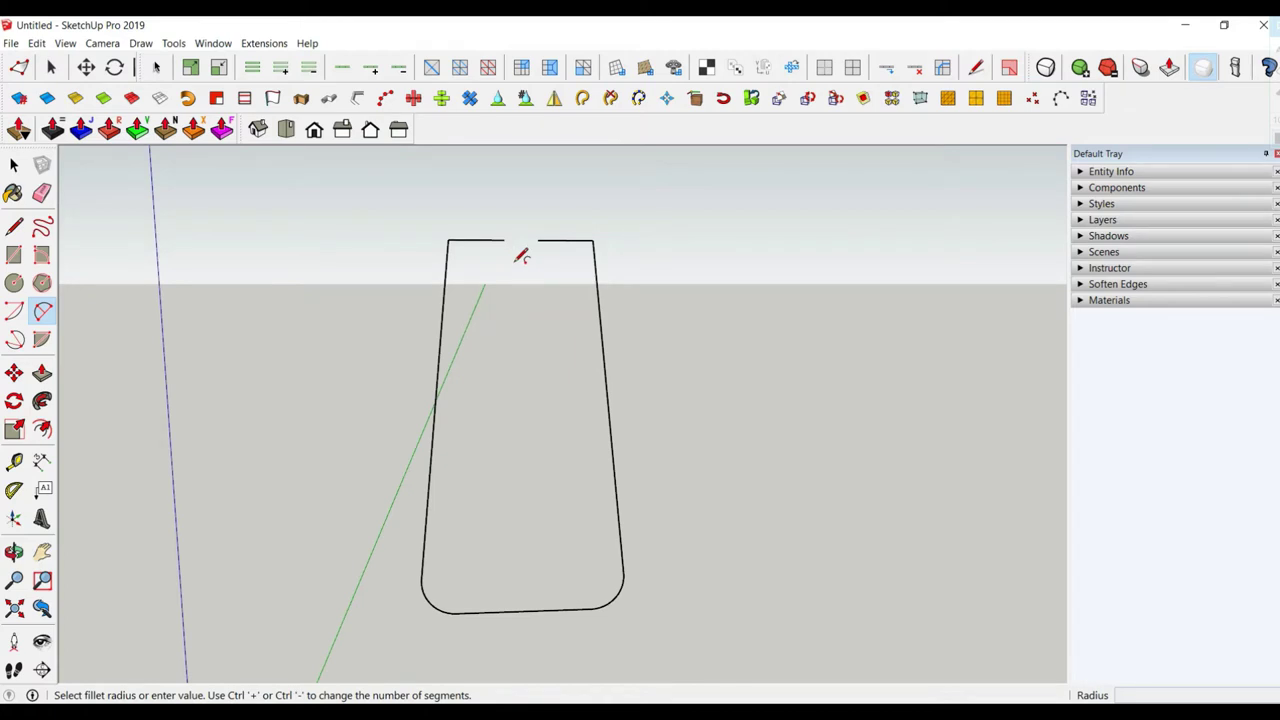
click(14, 461)
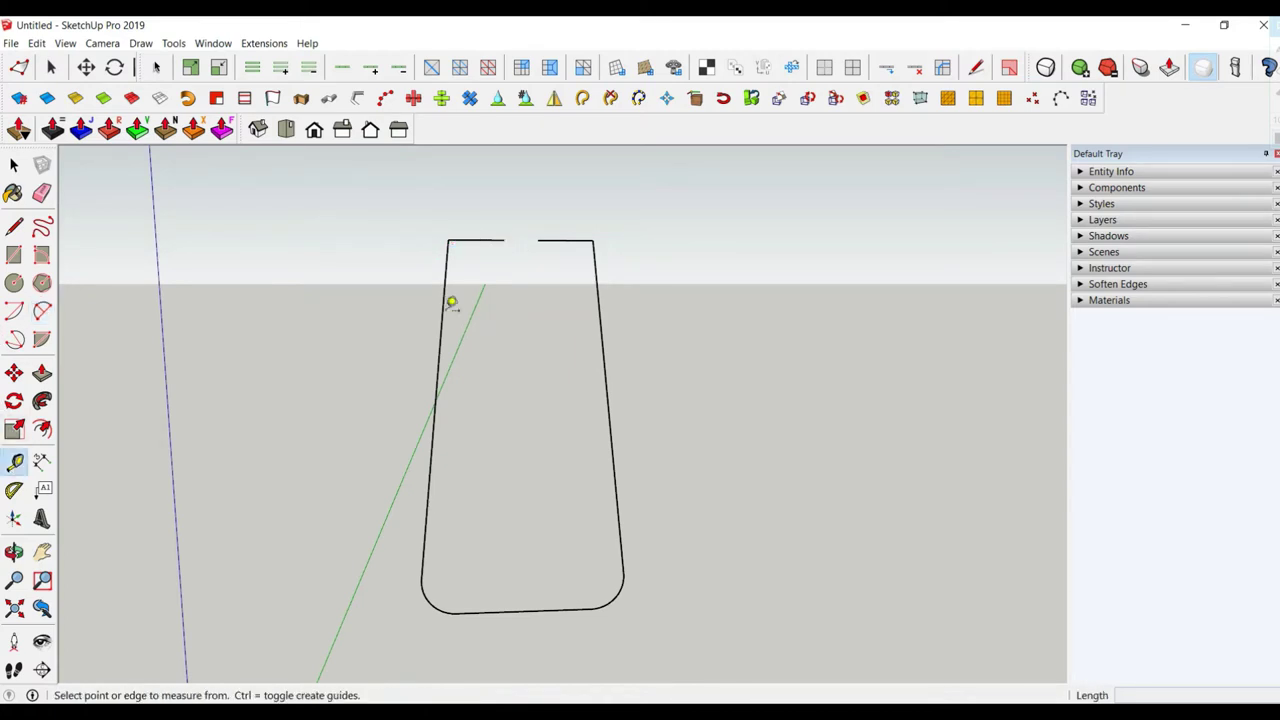
click(445, 281)
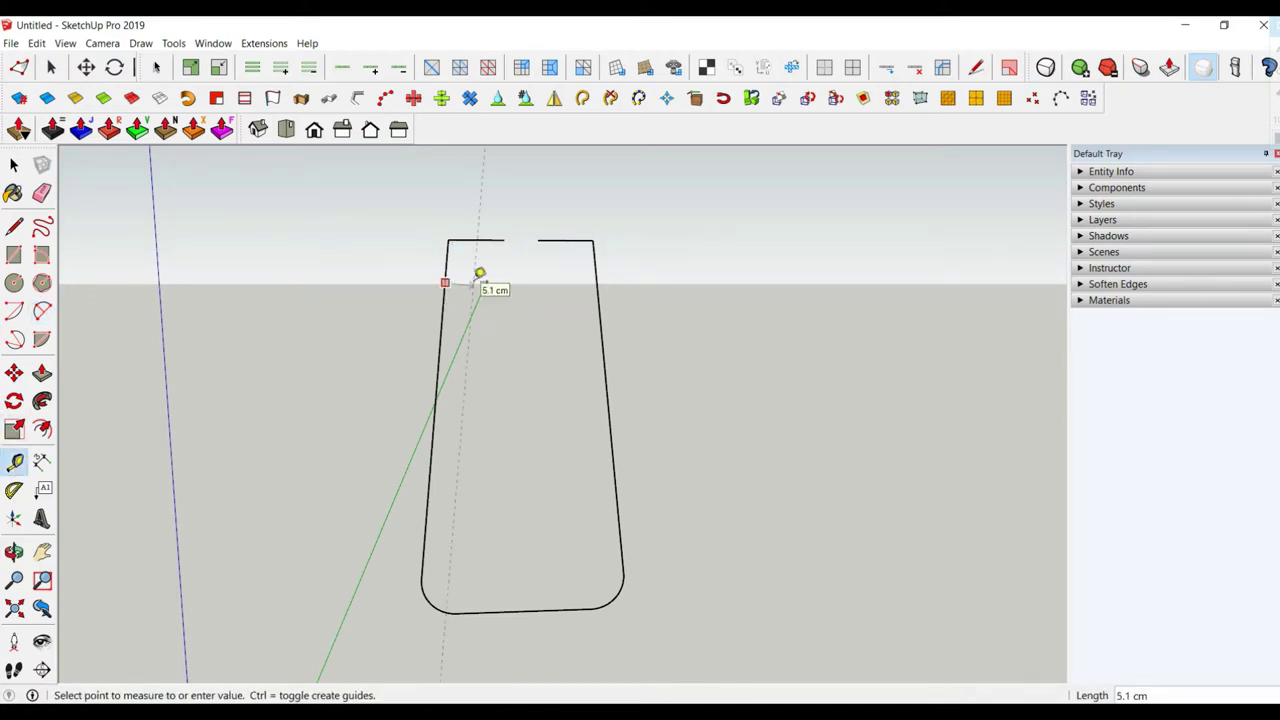
click(477, 241)
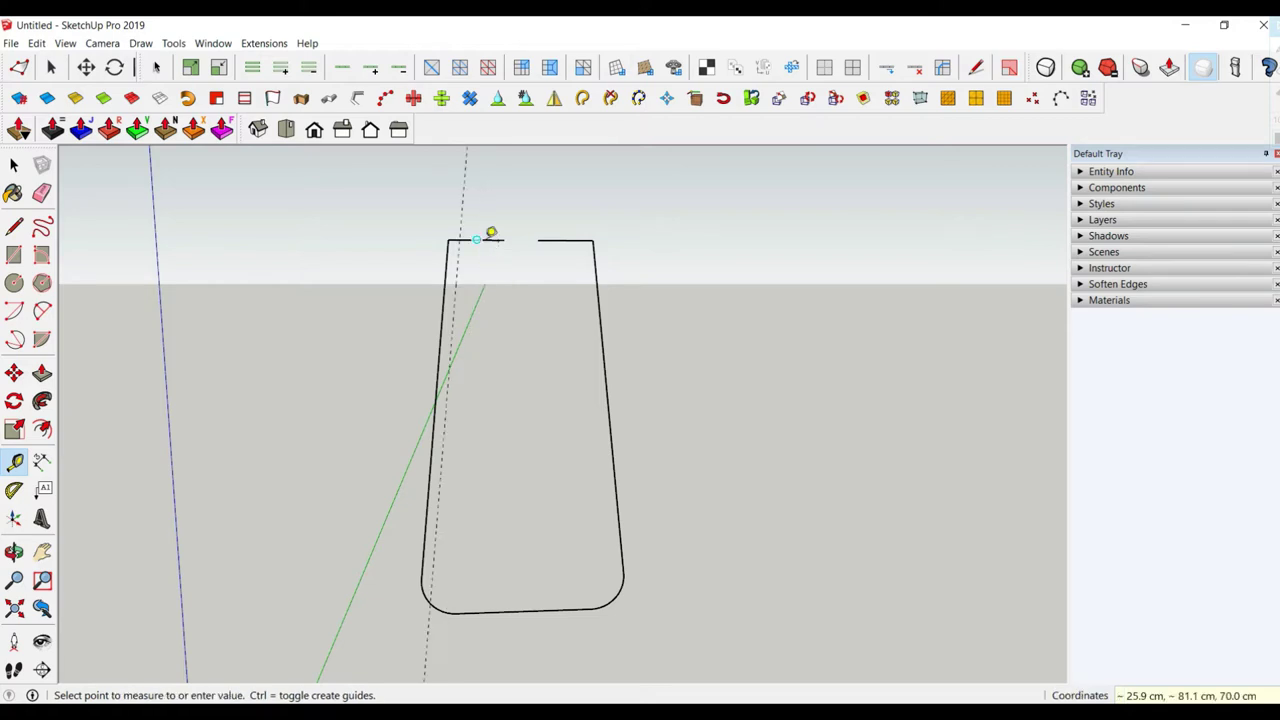
click(476, 241)
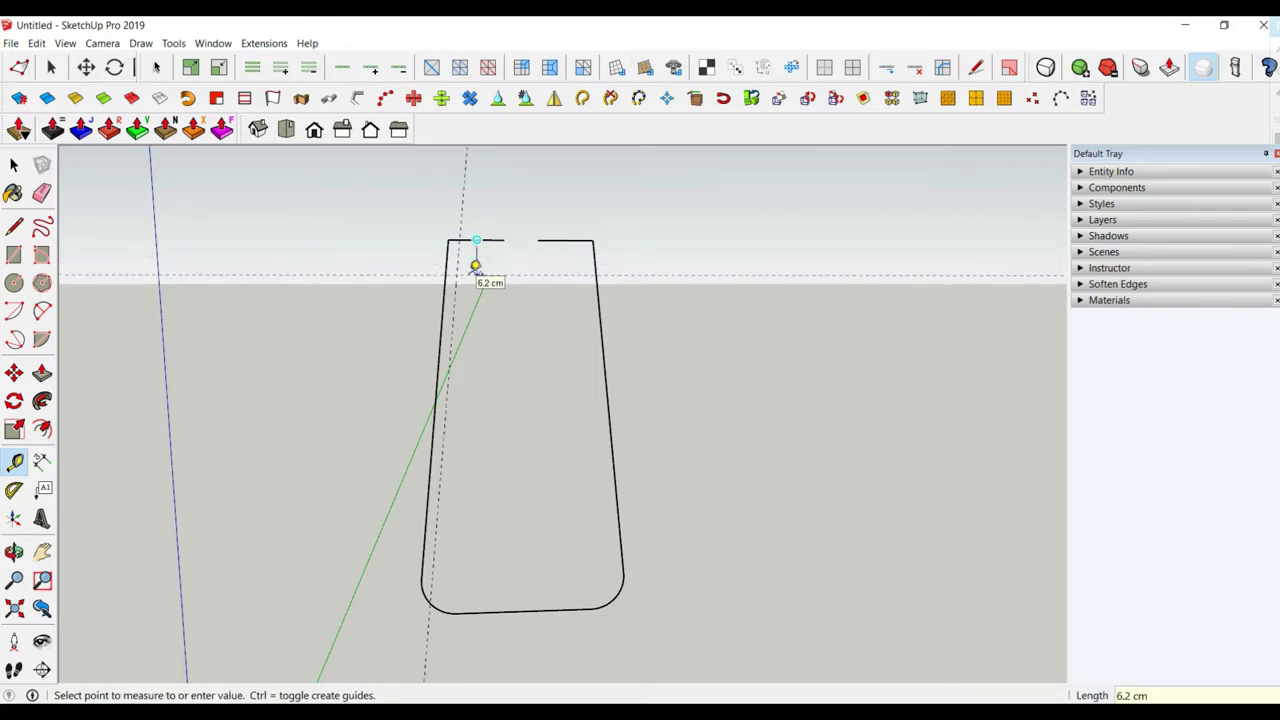
key(Return)
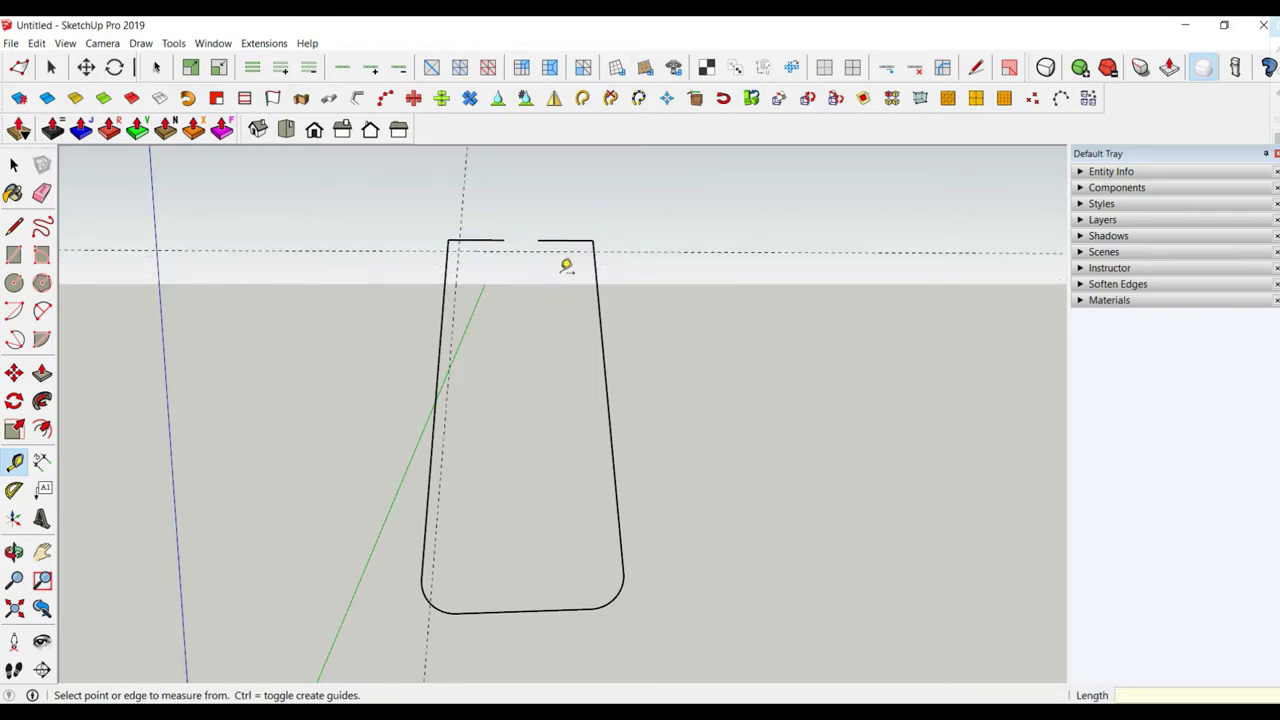
click(596, 265)
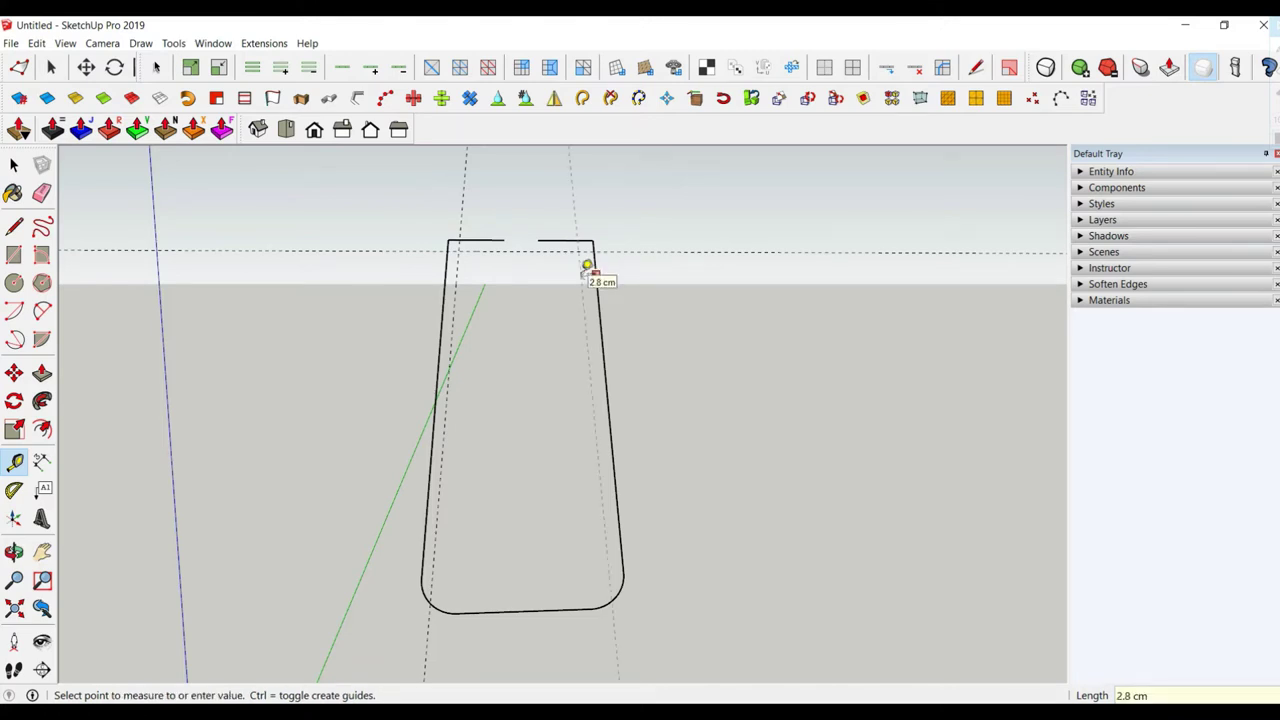
scroll(560, 268, up, 2)
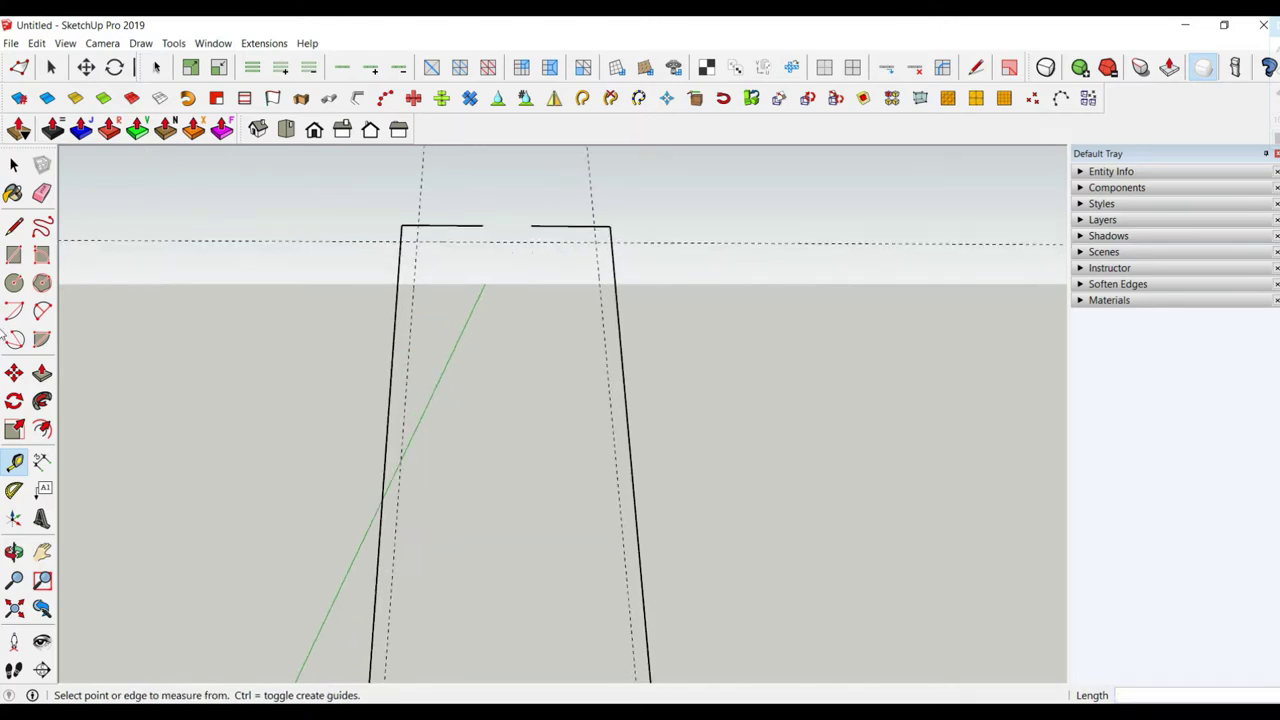
Fillet the top-left and top-right corners and delete all guides
click(42, 311)
click(43, 311)
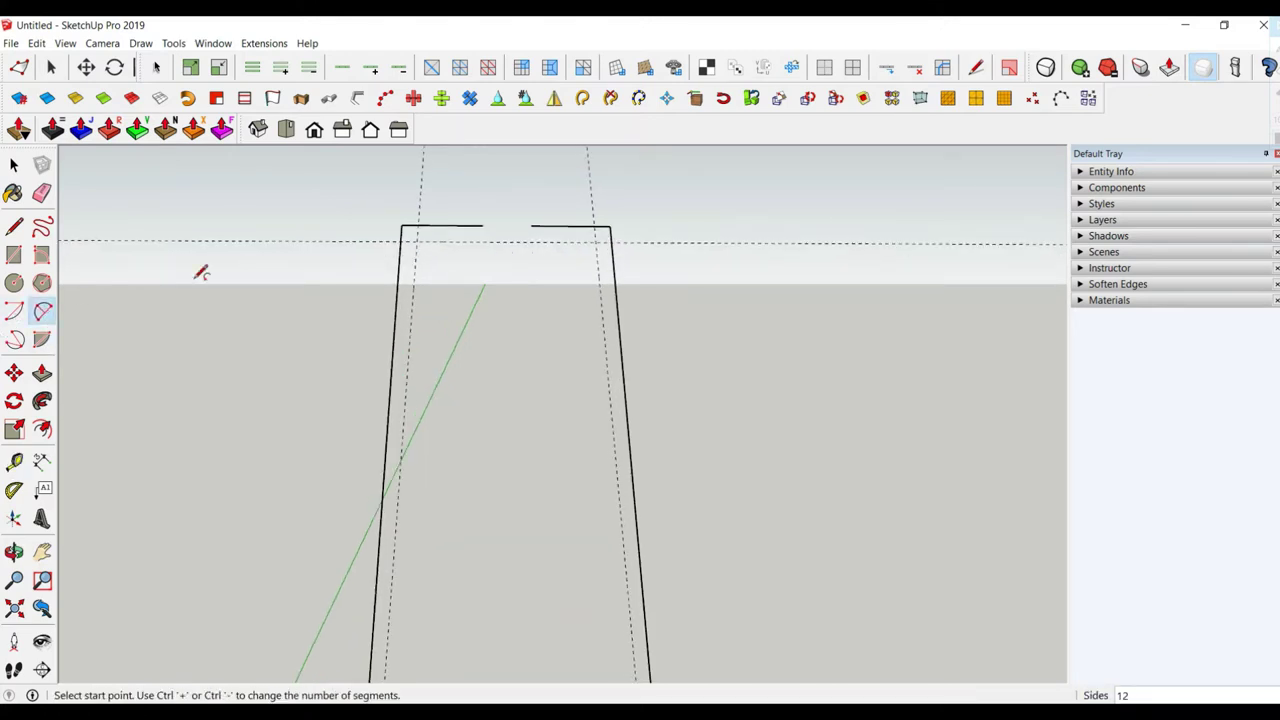
click(420, 224)
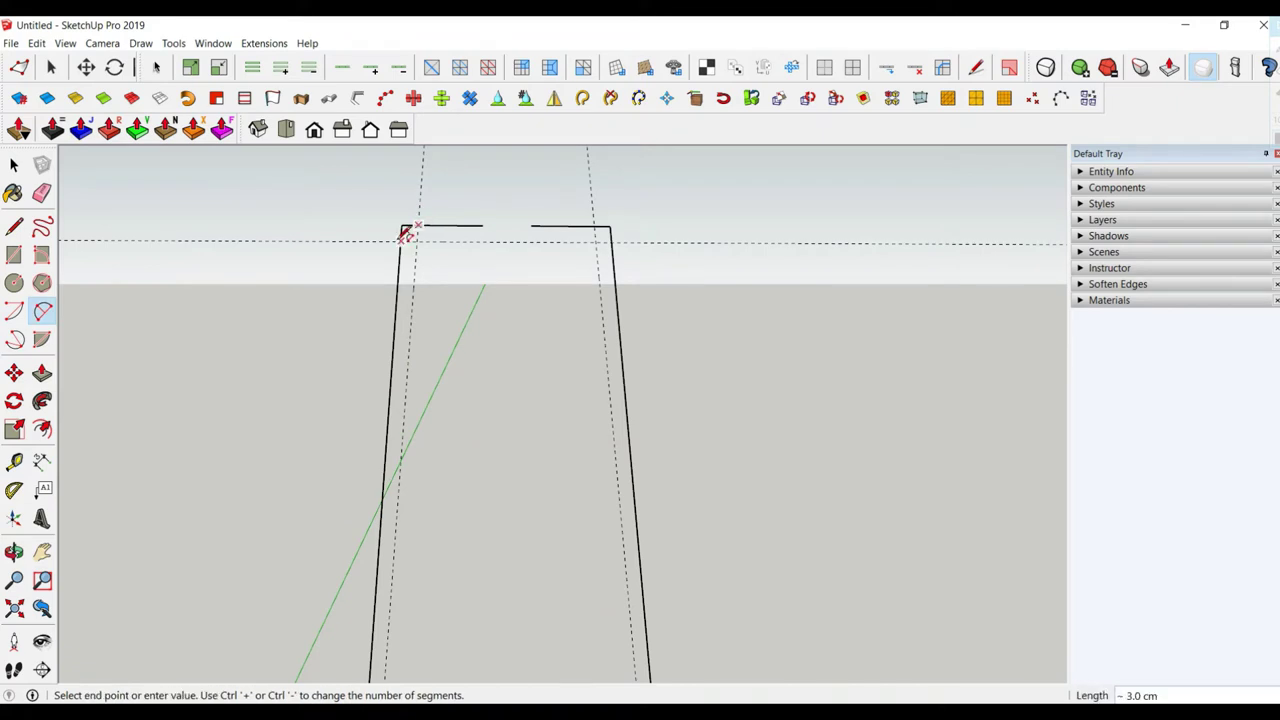
click(598, 222)
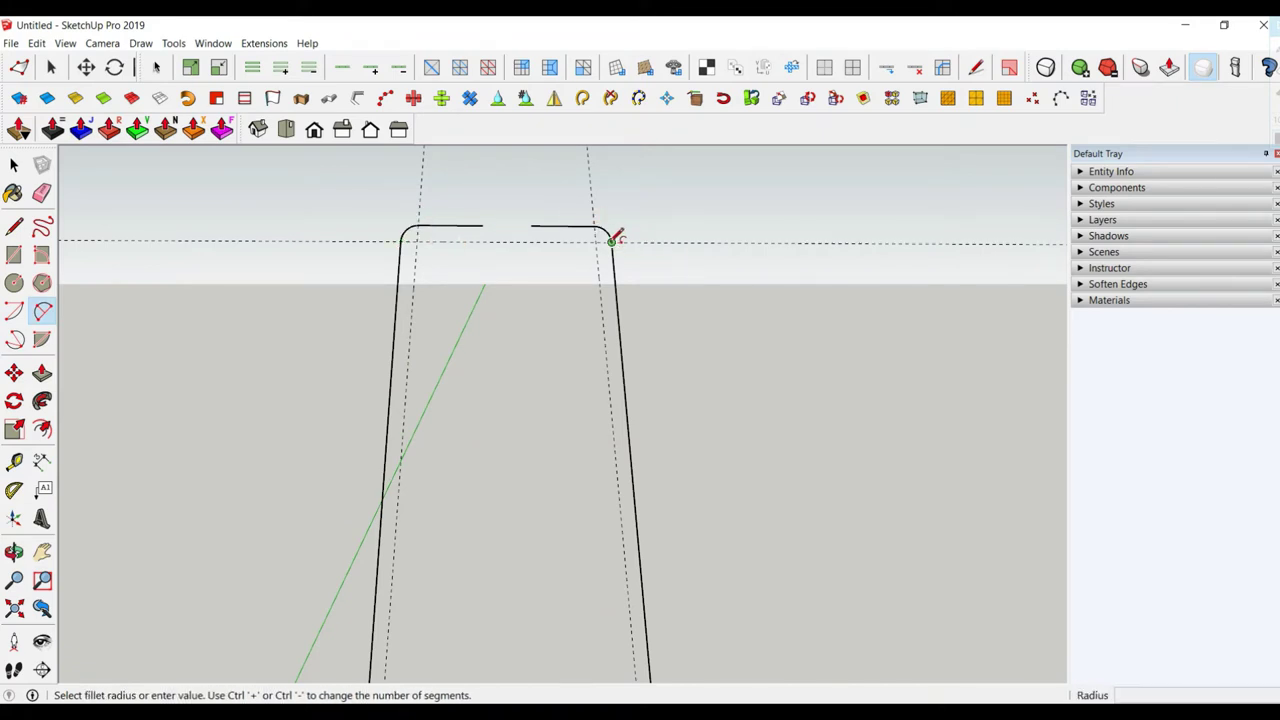
click(36, 43)
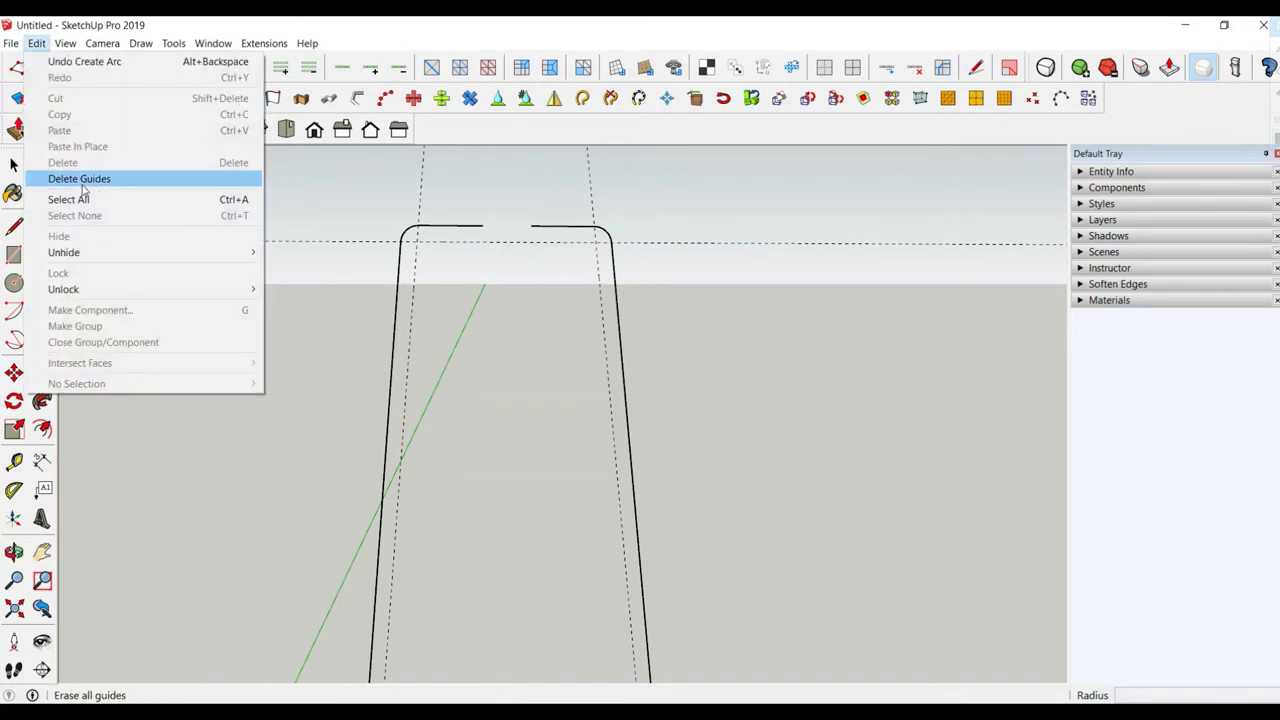
click(85, 177)
scroll(474, 286, down, 2)
scroll(288, 288, down, 2)
key(space)
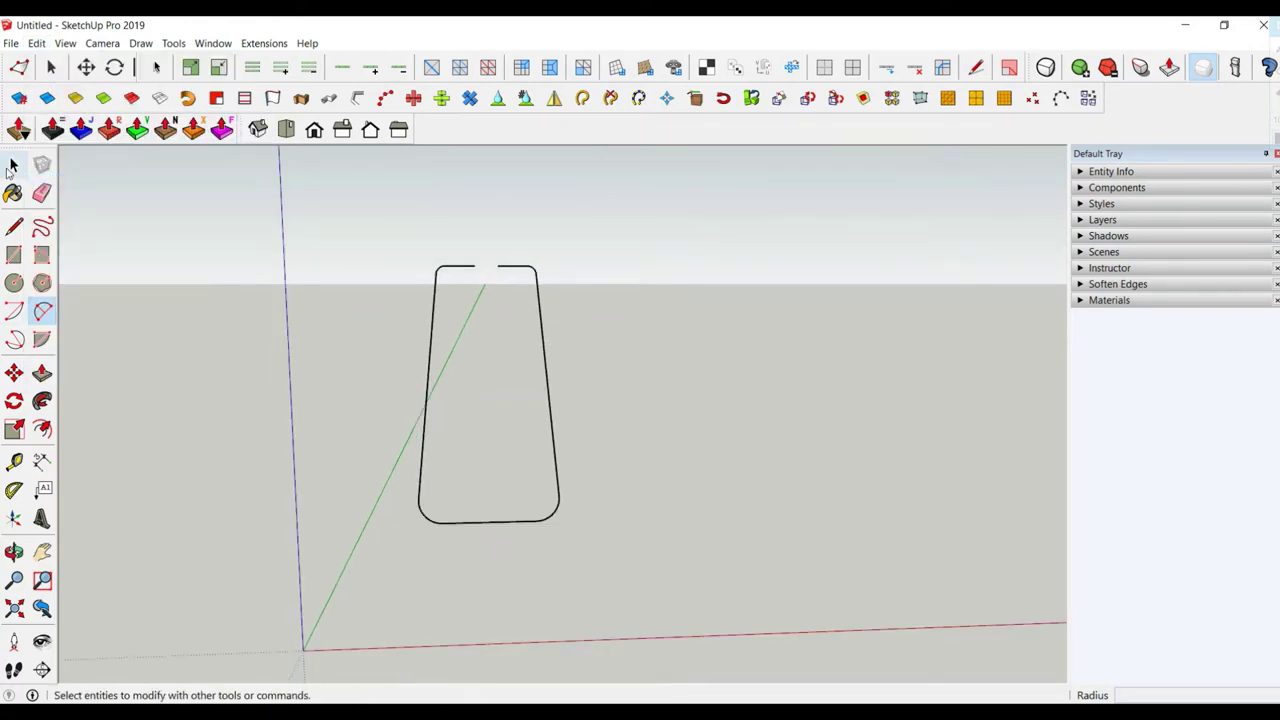
Select the whole rounded outline and SuperWeld its edges into one curve
triple_click(434, 305)
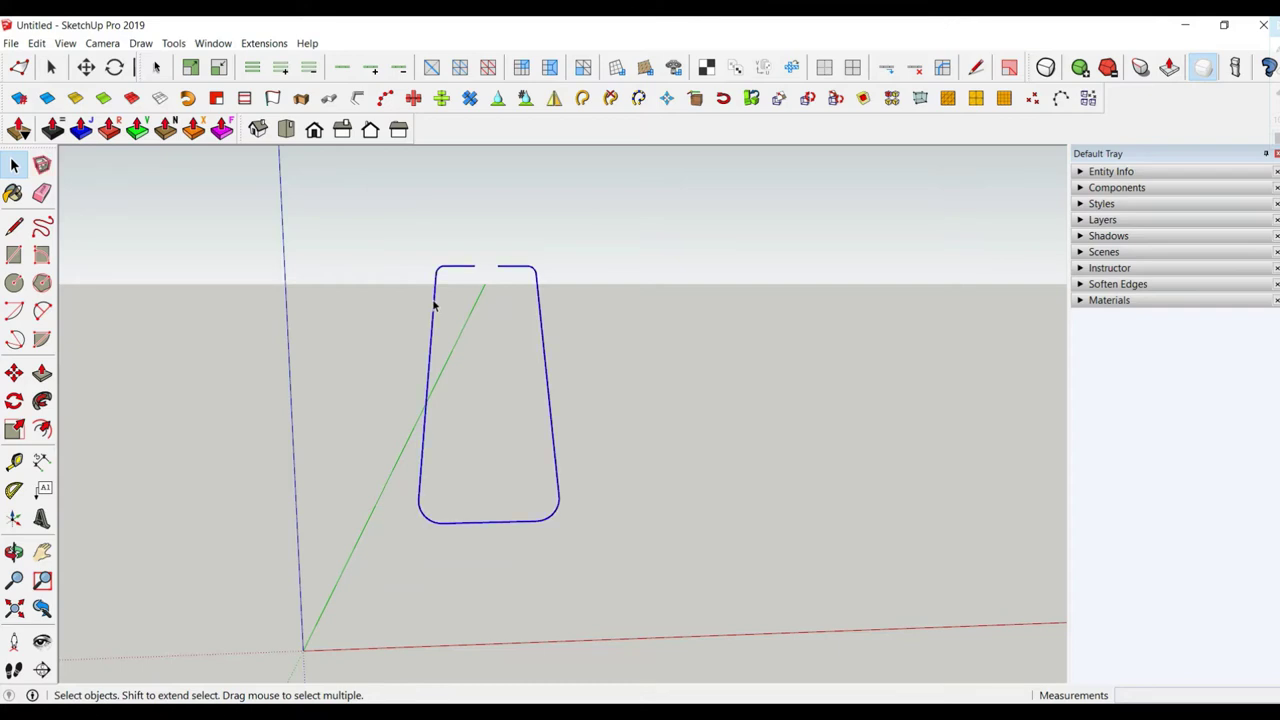
click(583, 99)
middle_drag(414, 277, 463, 320)
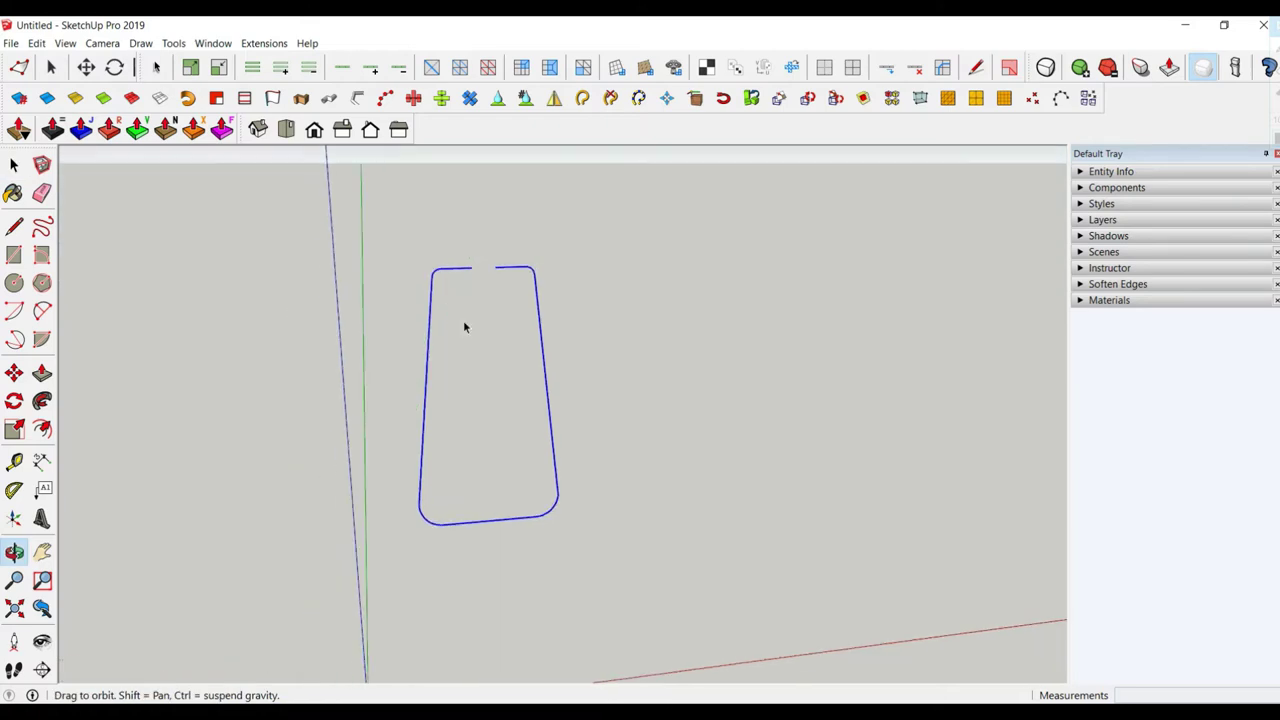
mouse_move(471, 363)
middle_down()
mouse_move(357, 257)
mouse_move(393, 219)
mouse_move(543, 417)
middle_up()
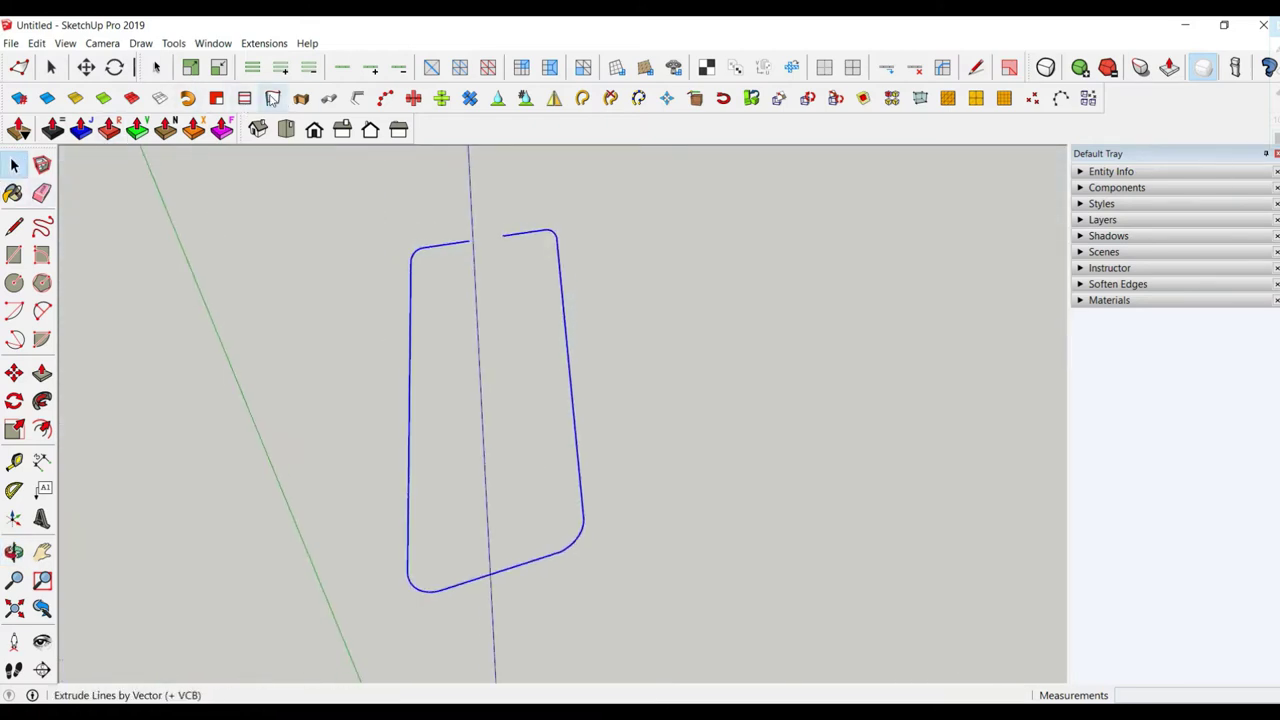
Extrude the outline 2 along green with Extrude Lines by Vector, then select it
click(272, 98)
middle_drag(567, 574, 509, 578)
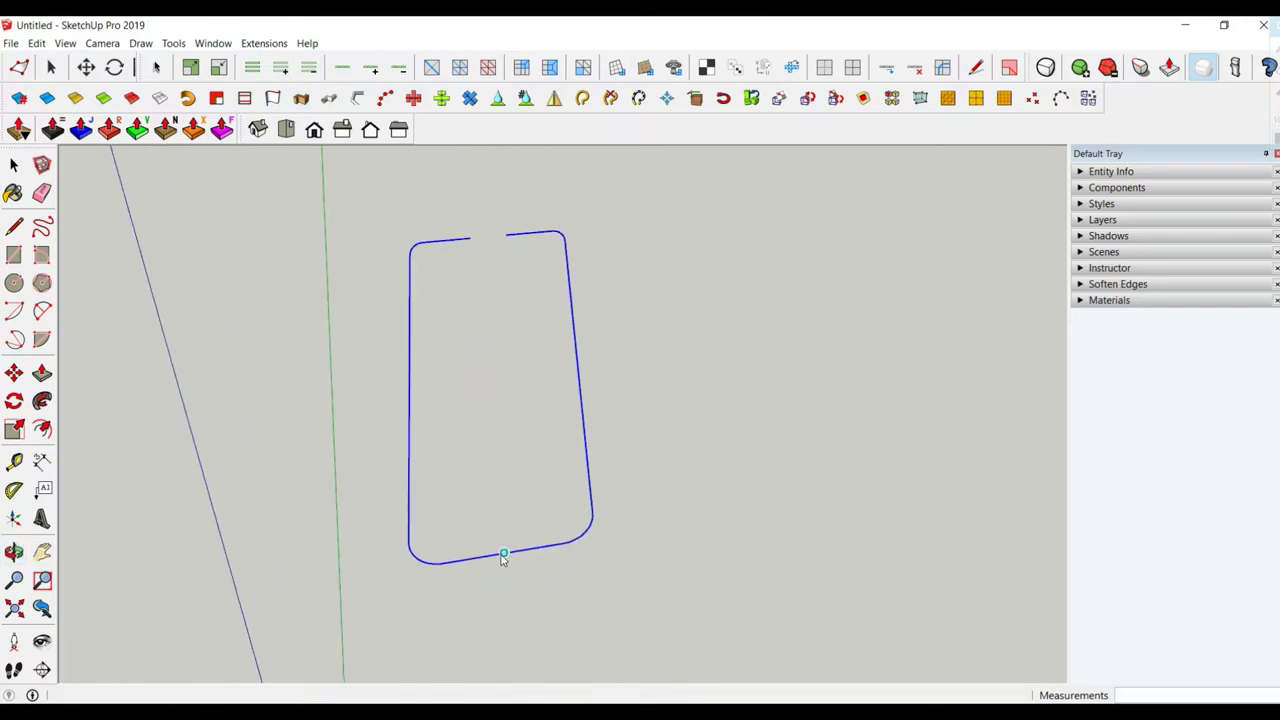
click(503, 555)
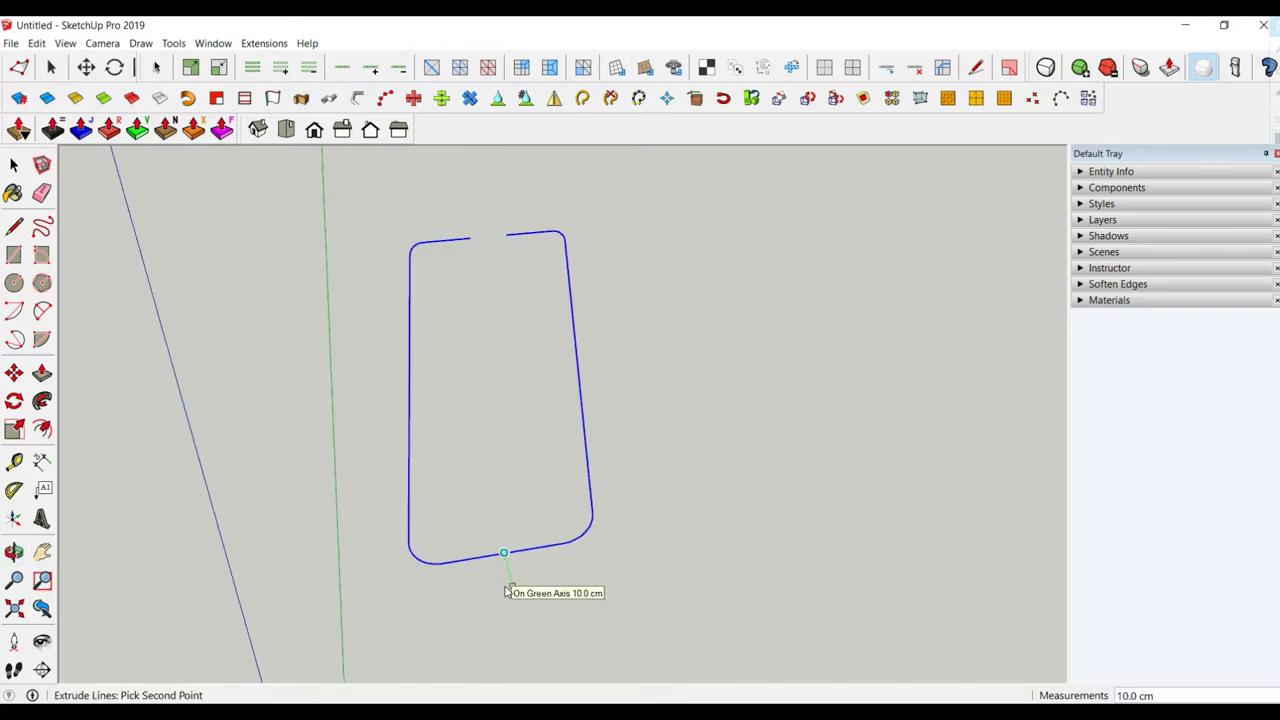
text(2)
key(Return)
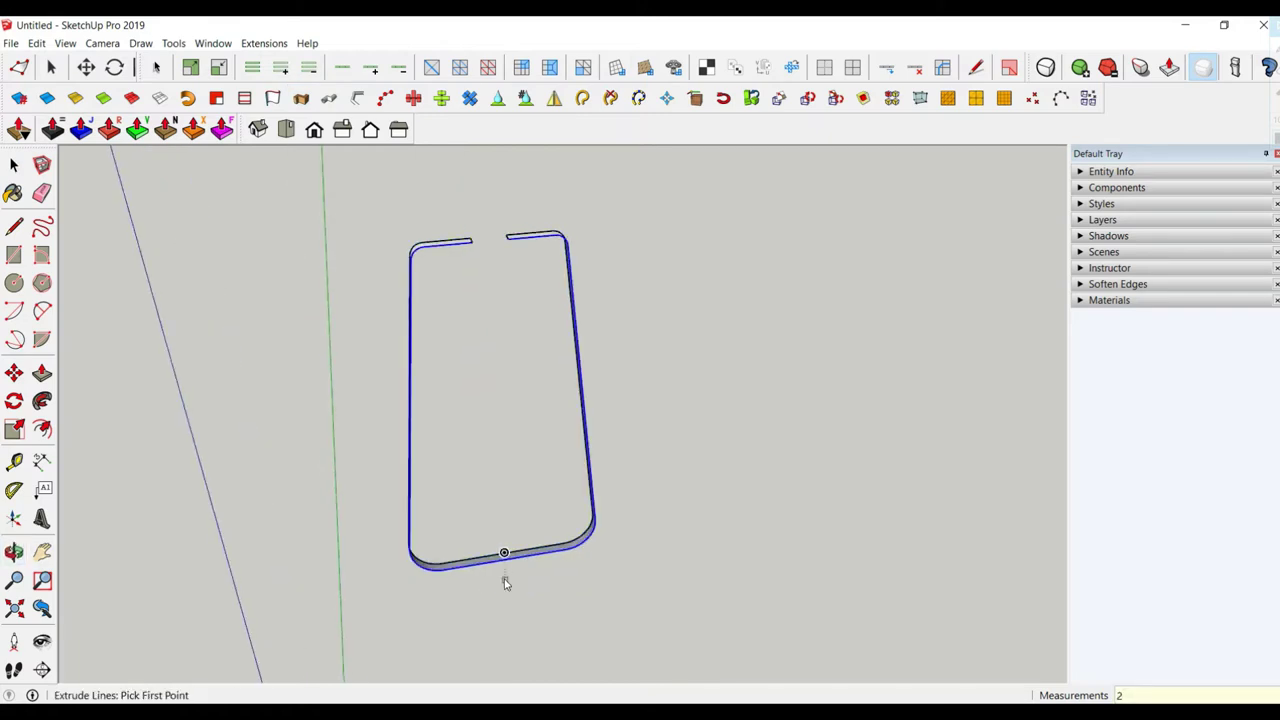
scroll(505, 583, up, 3)
click(14, 165)
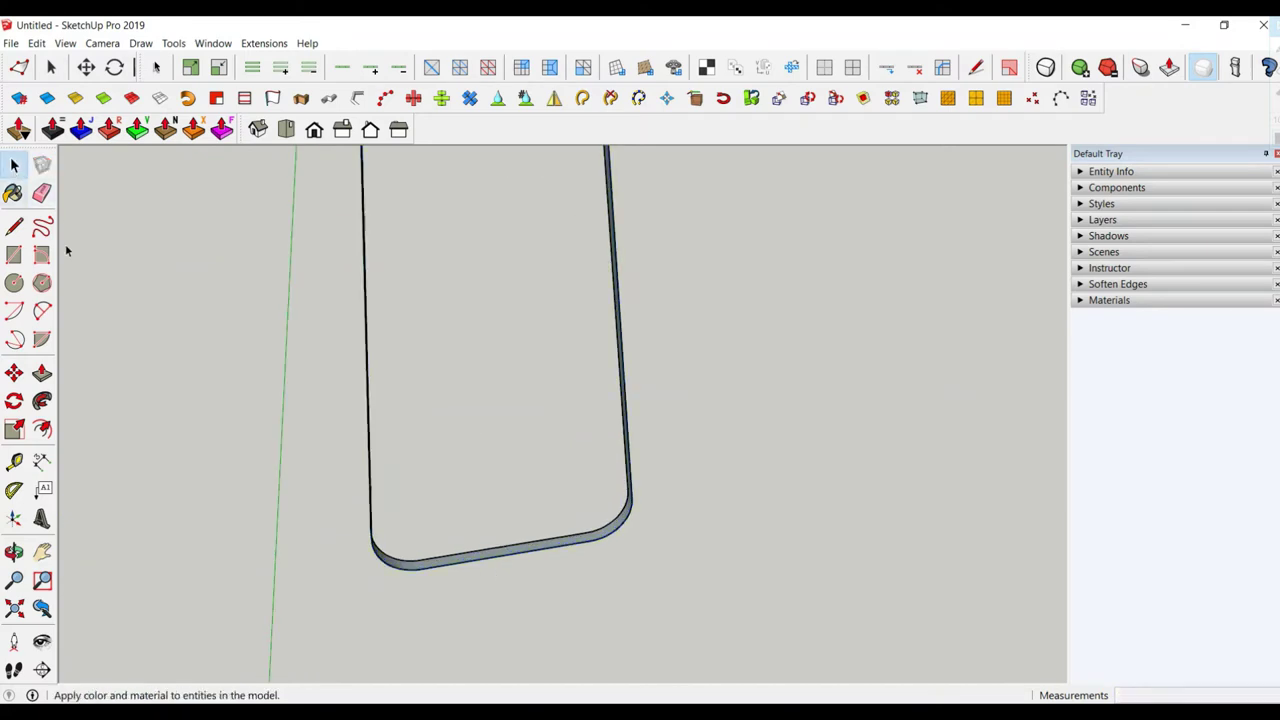
triple_click(497, 554)
scroll(497, 554, down, 3)
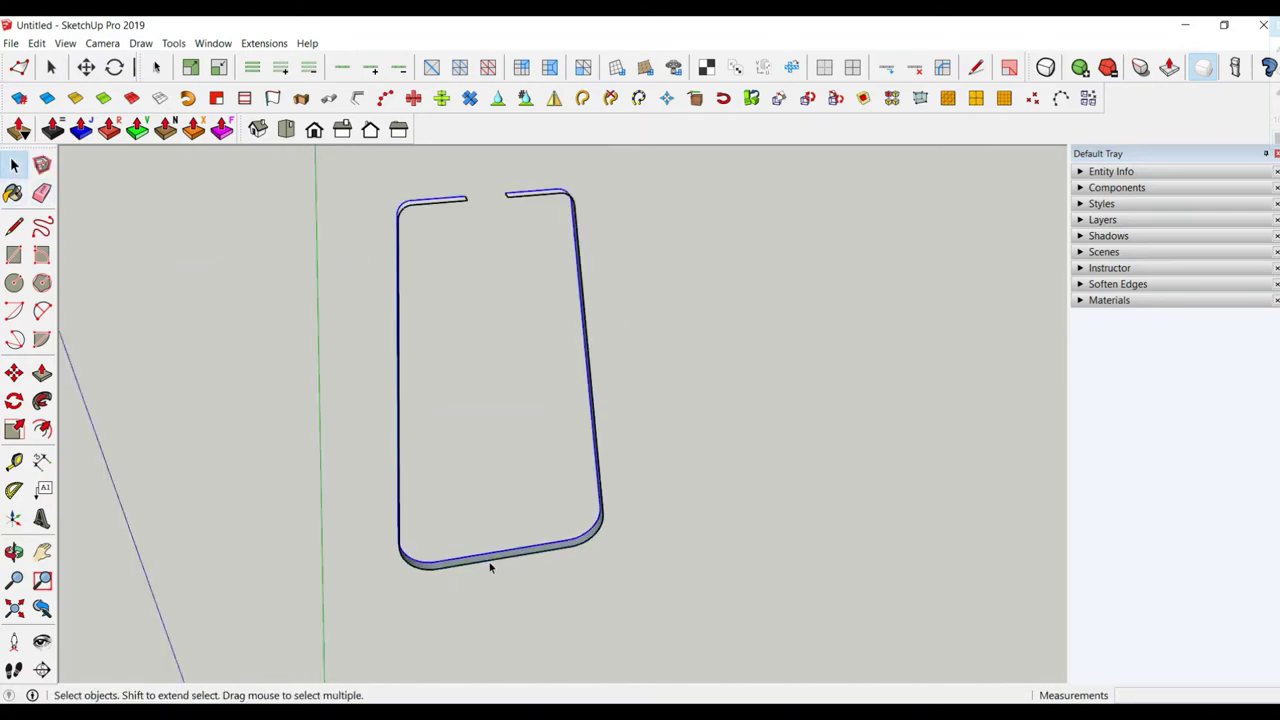
Repeat the 2-unit extrusion and select the whole band
click(272, 97)
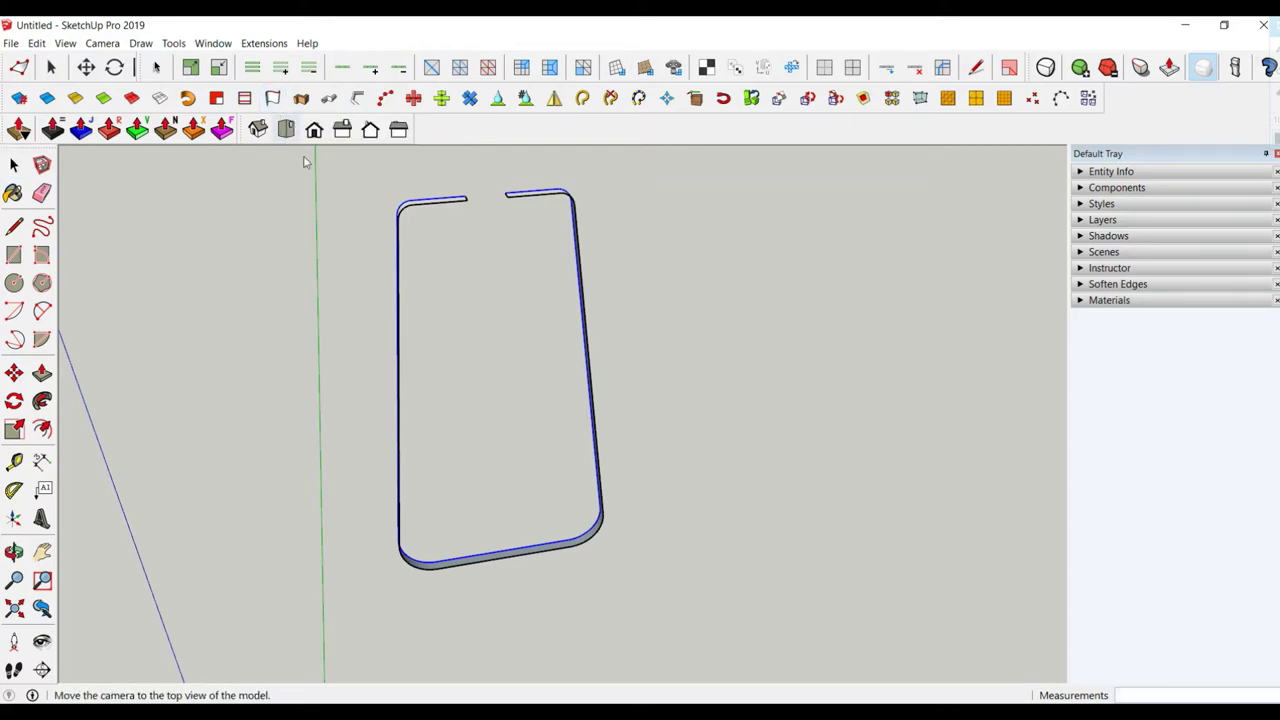
click(503, 550)
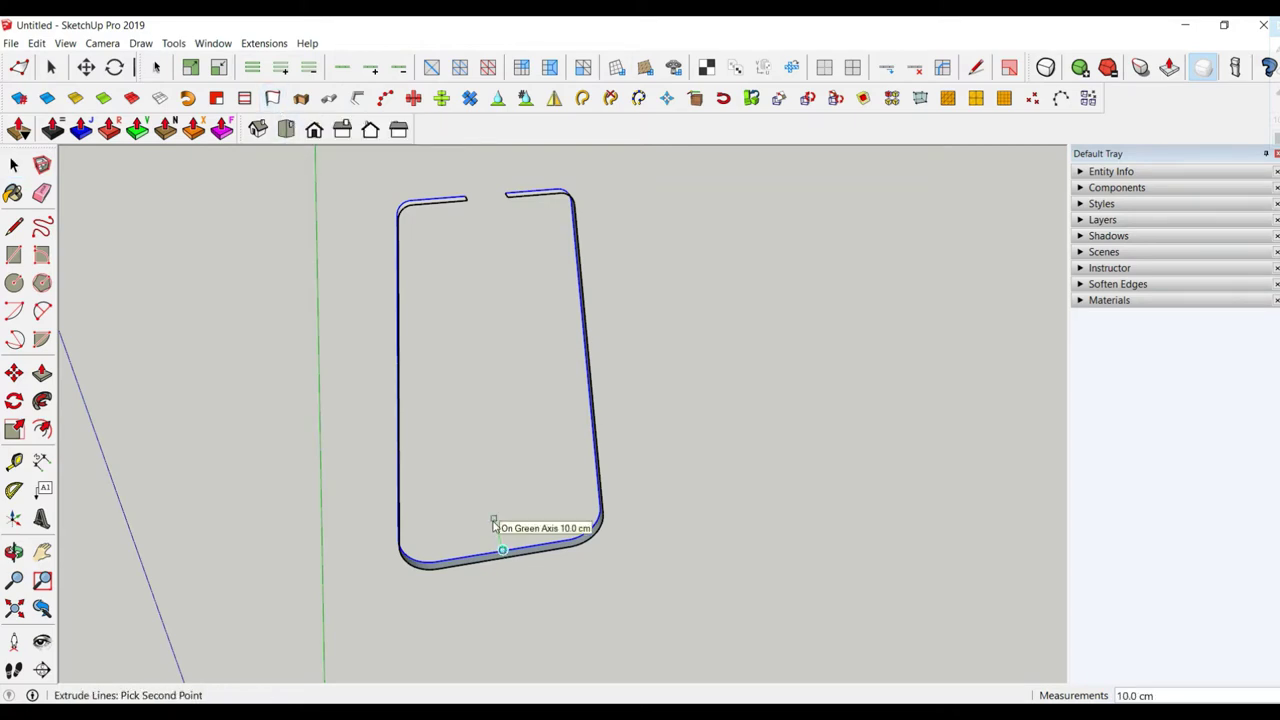
text(2)
key(Return)
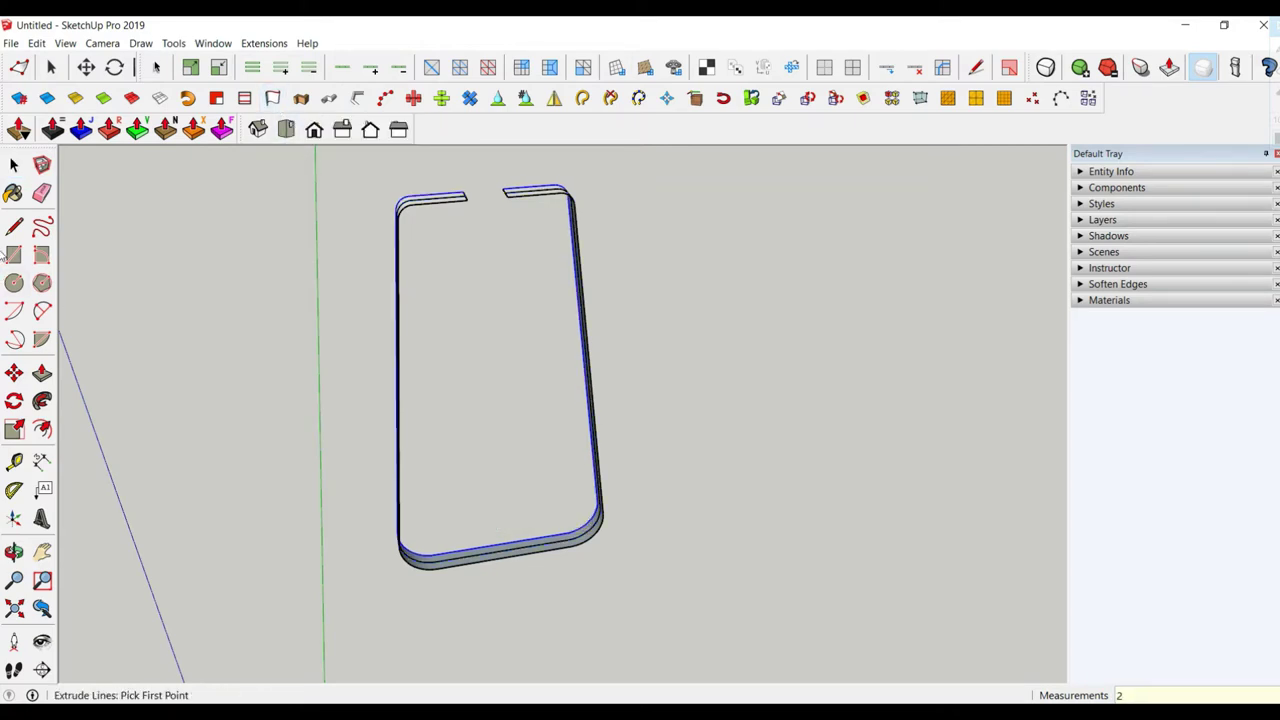
click(14, 168)
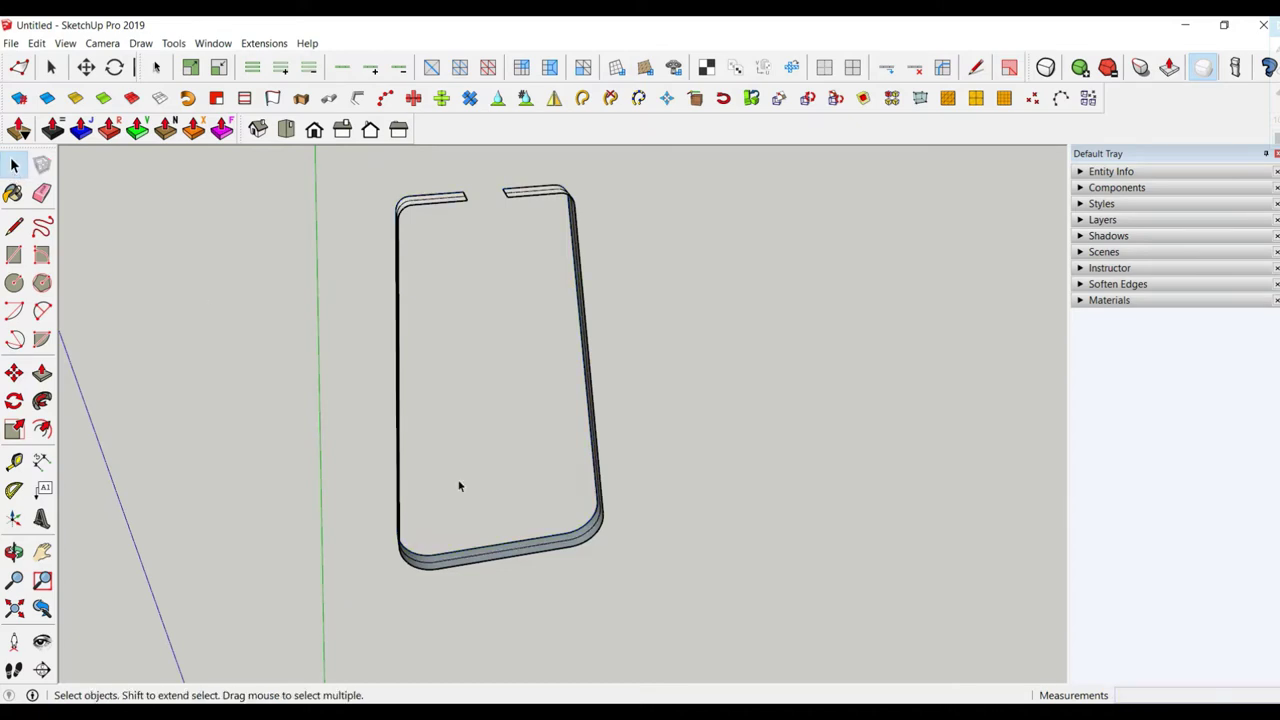
triple_click(516, 552)
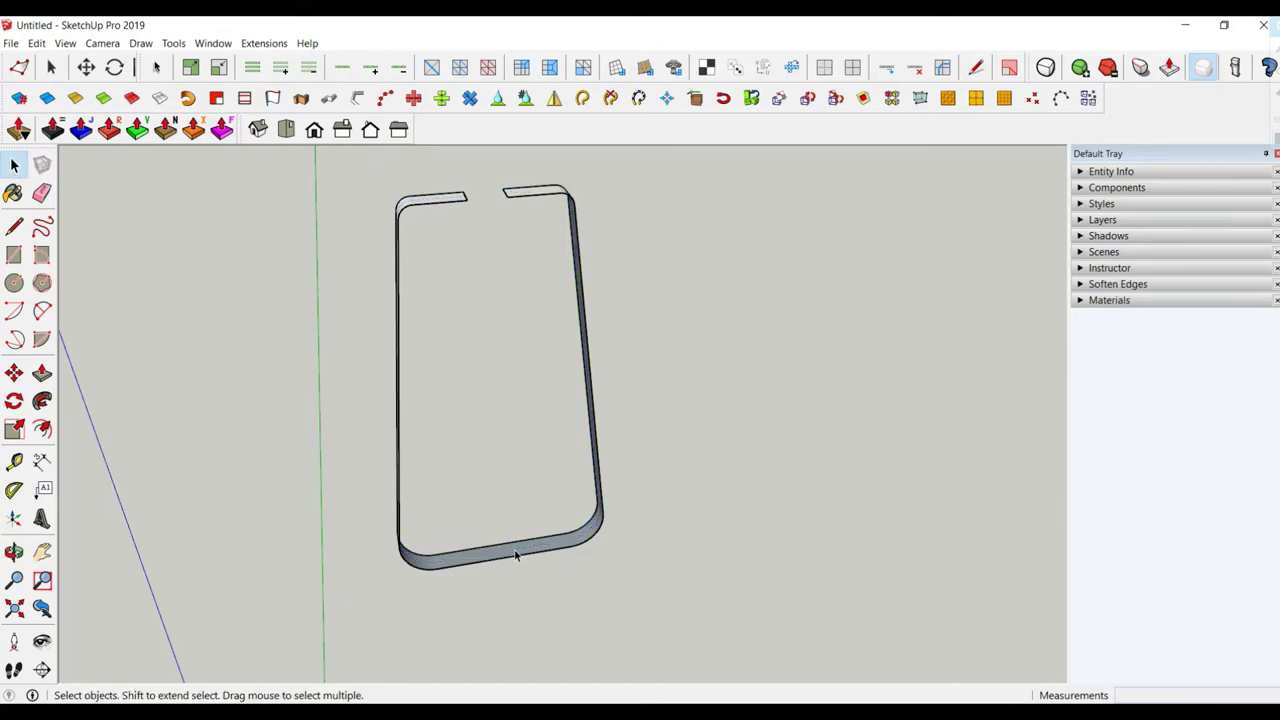
middle_drag(514, 556, 474, 596)
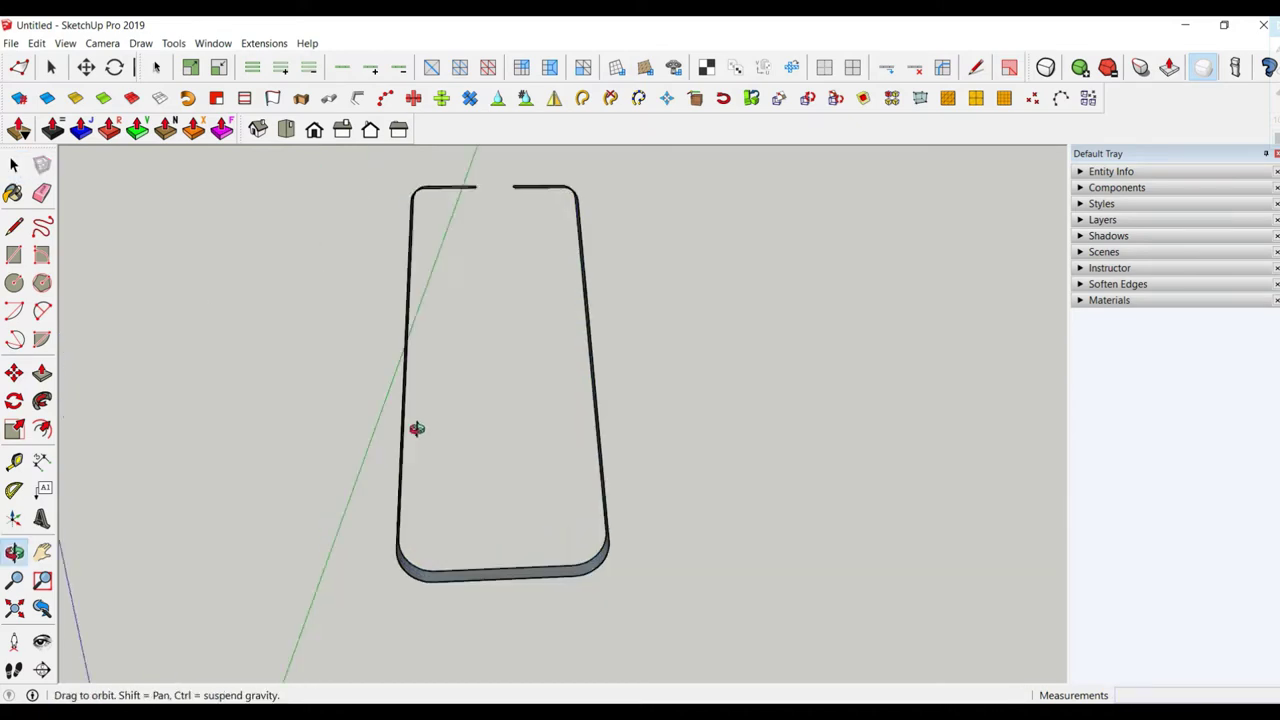
Thicken the band wall by 0.5 cm with Joint Push Pull
click(80, 129)
click(489, 583)
text(0.5)
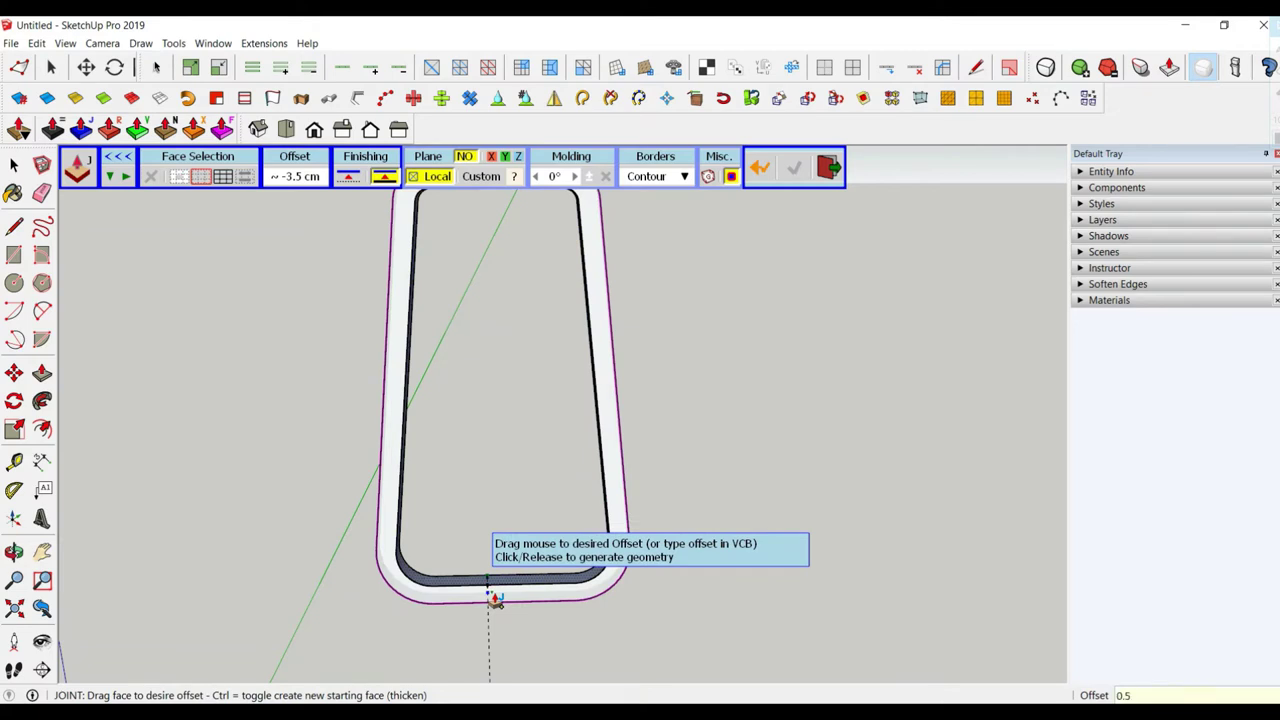
key(Return)
click(269, 365)
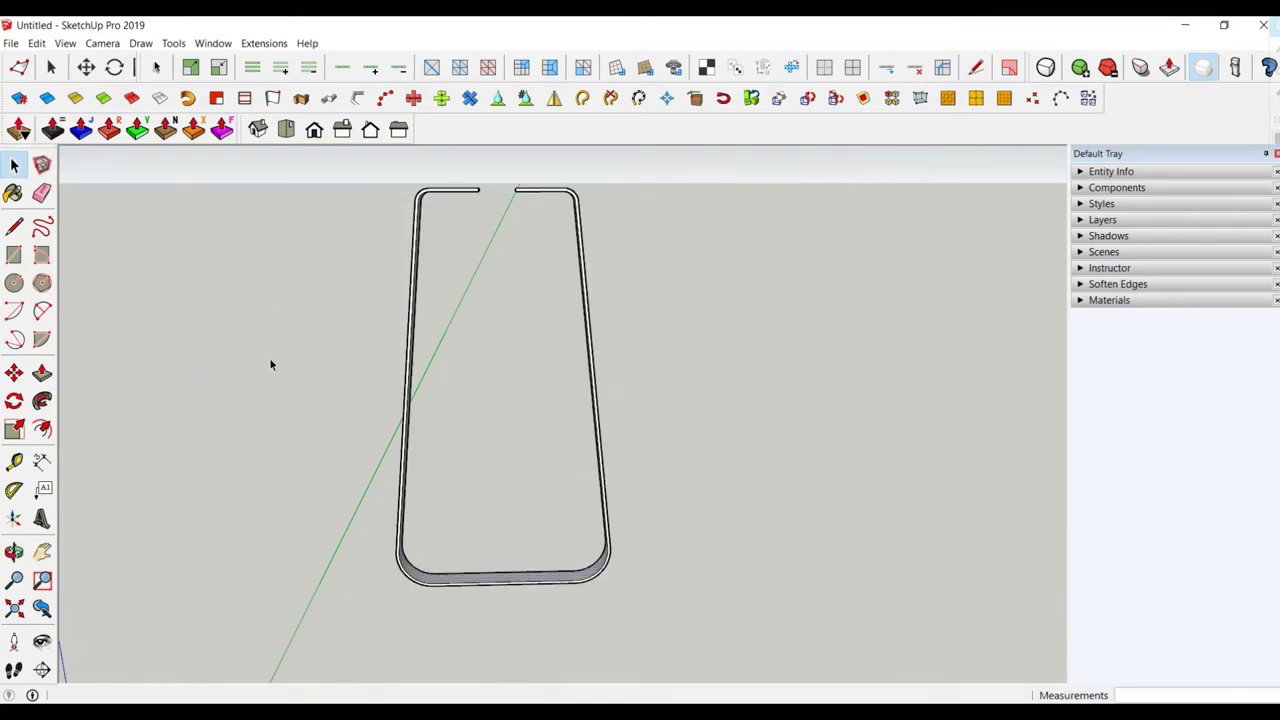
Rotate a copy of the whole band 90° about its bottom centre
key(ctrl+a)
click(14, 371)
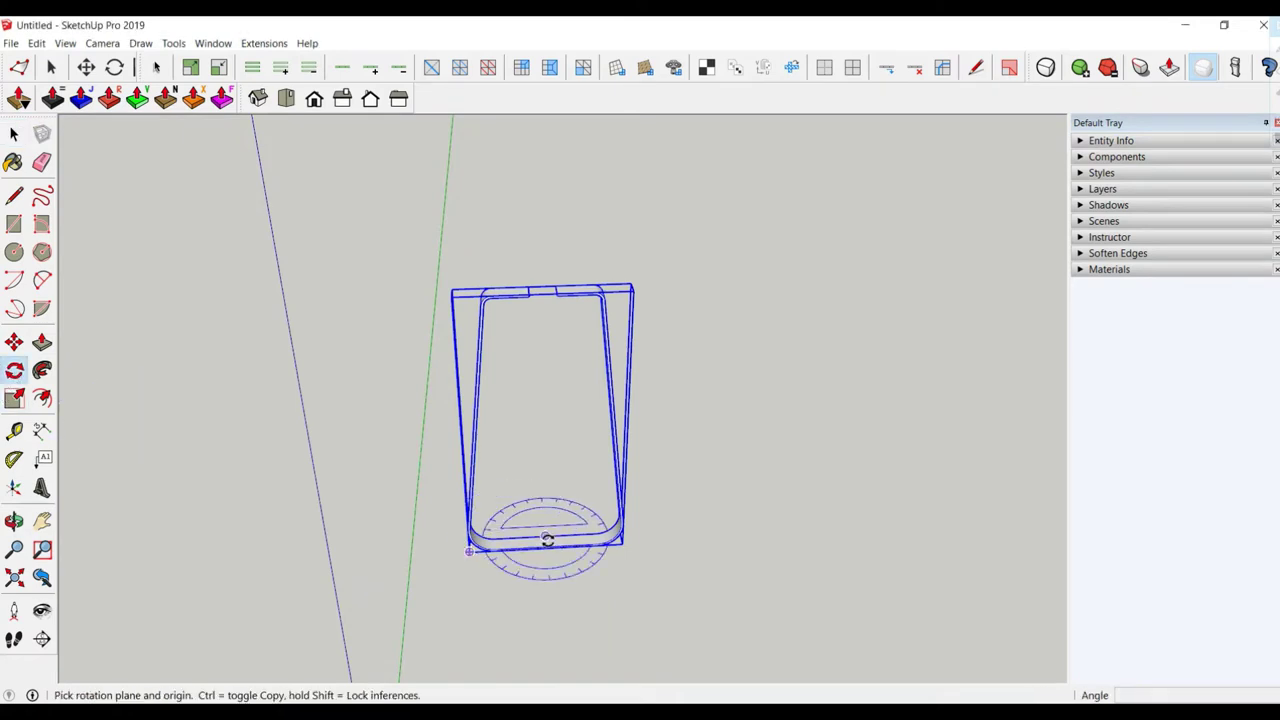
click(546, 546)
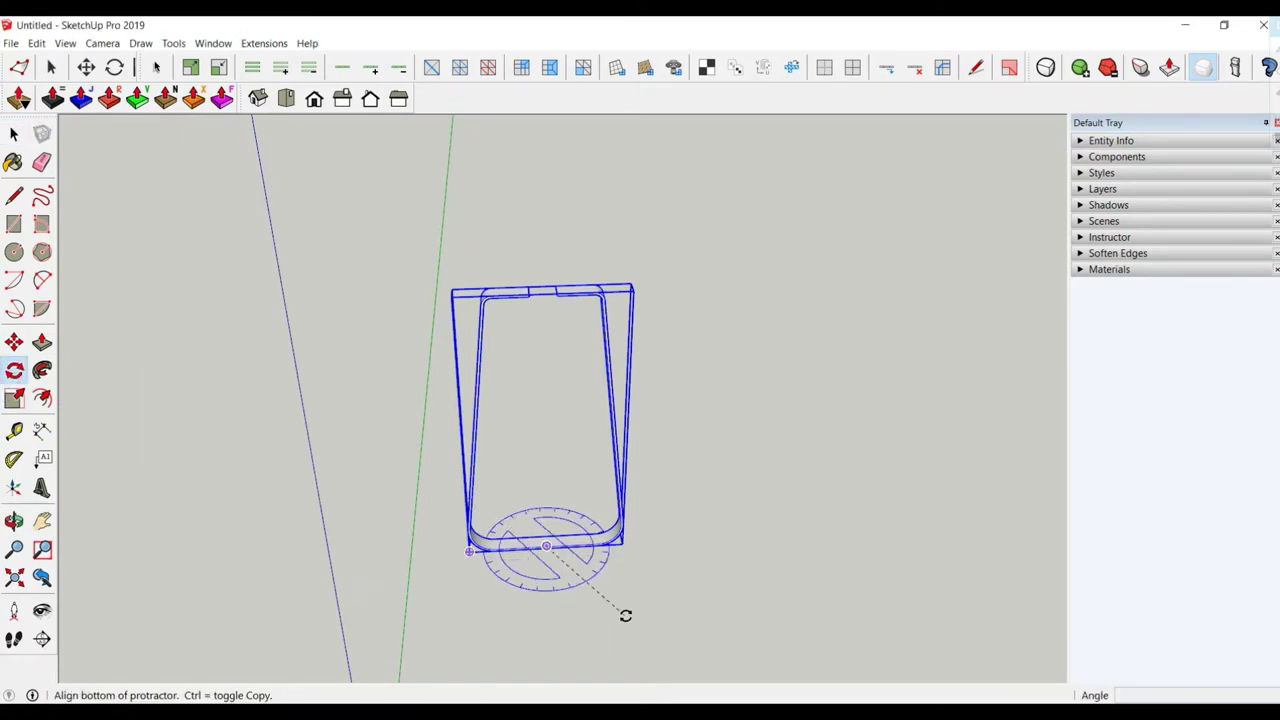
click(578, 638)
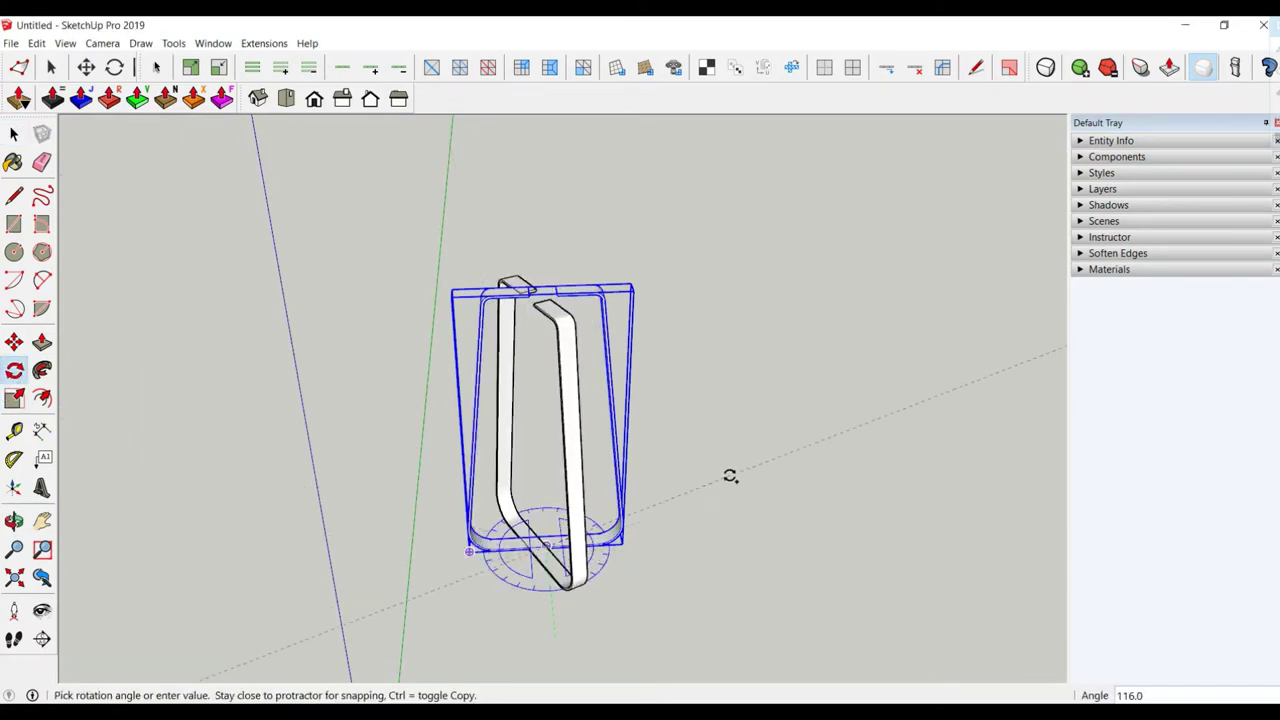
click(744, 531)
middle_drag(617, 337, 600, 423)
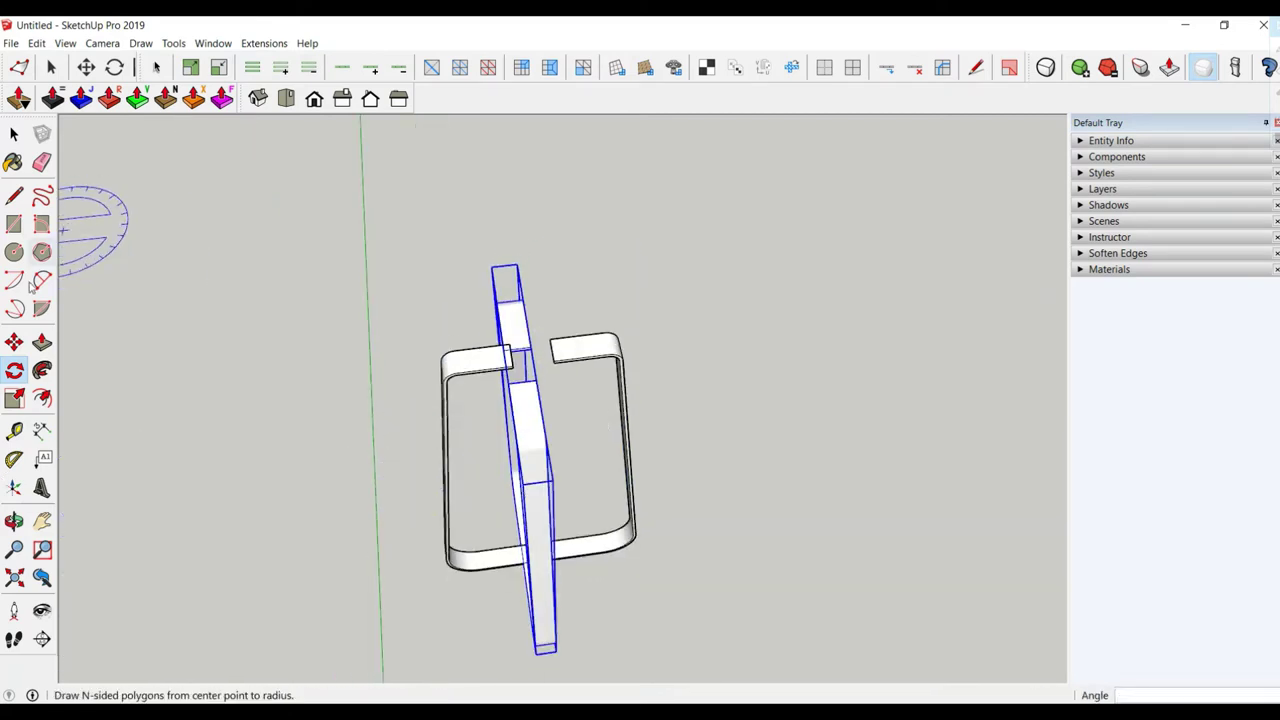
Shift the rotated copy 2 along red and 2 along green
click(14, 342)
click(752, 531)
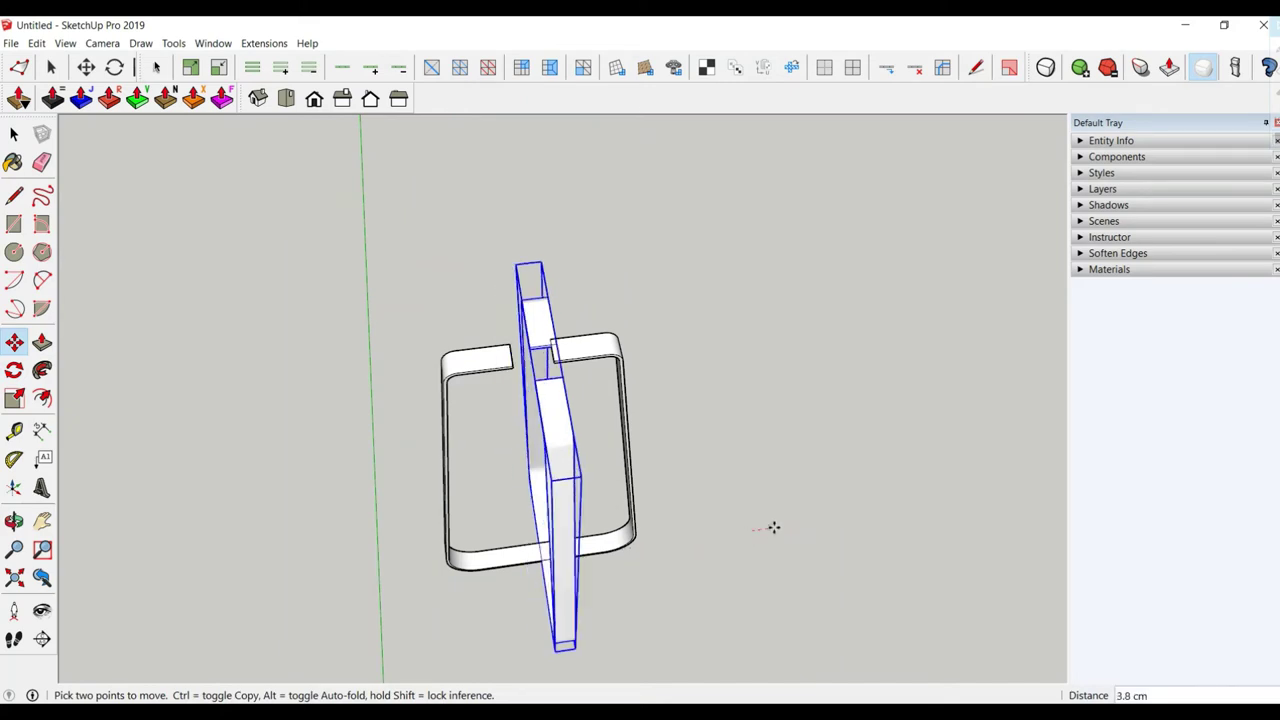
key(Return)
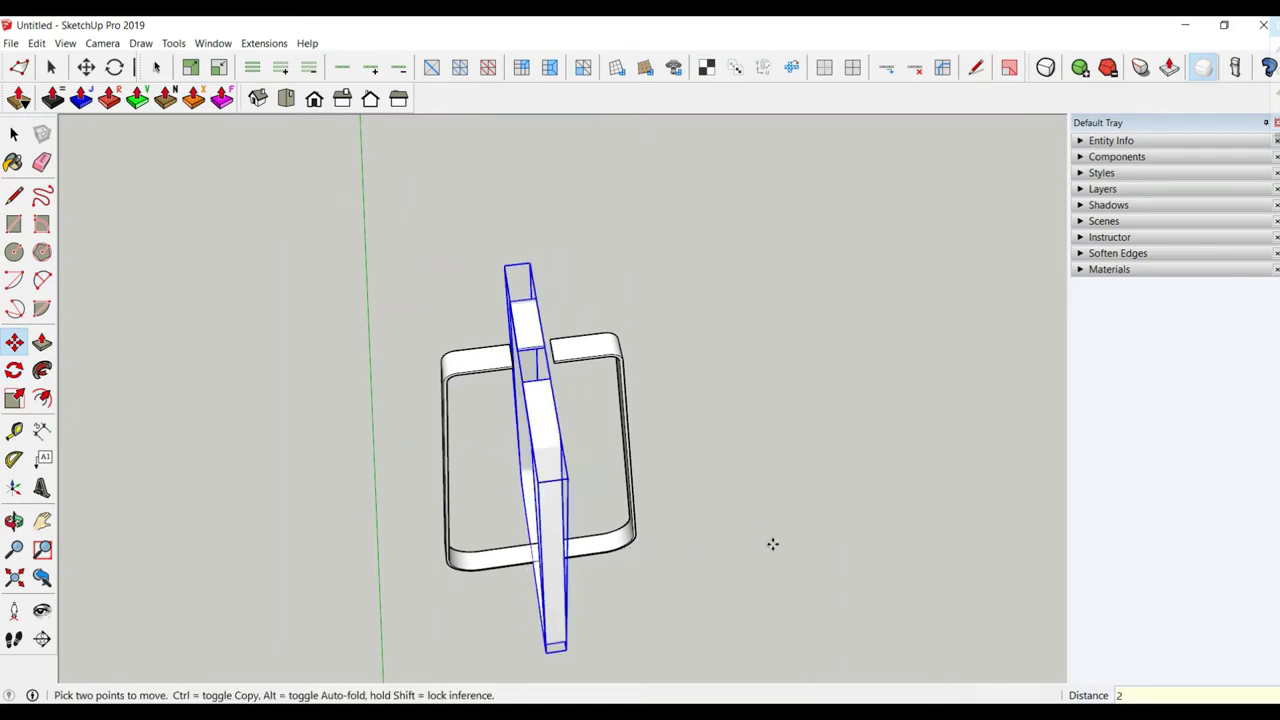
click(763, 551)
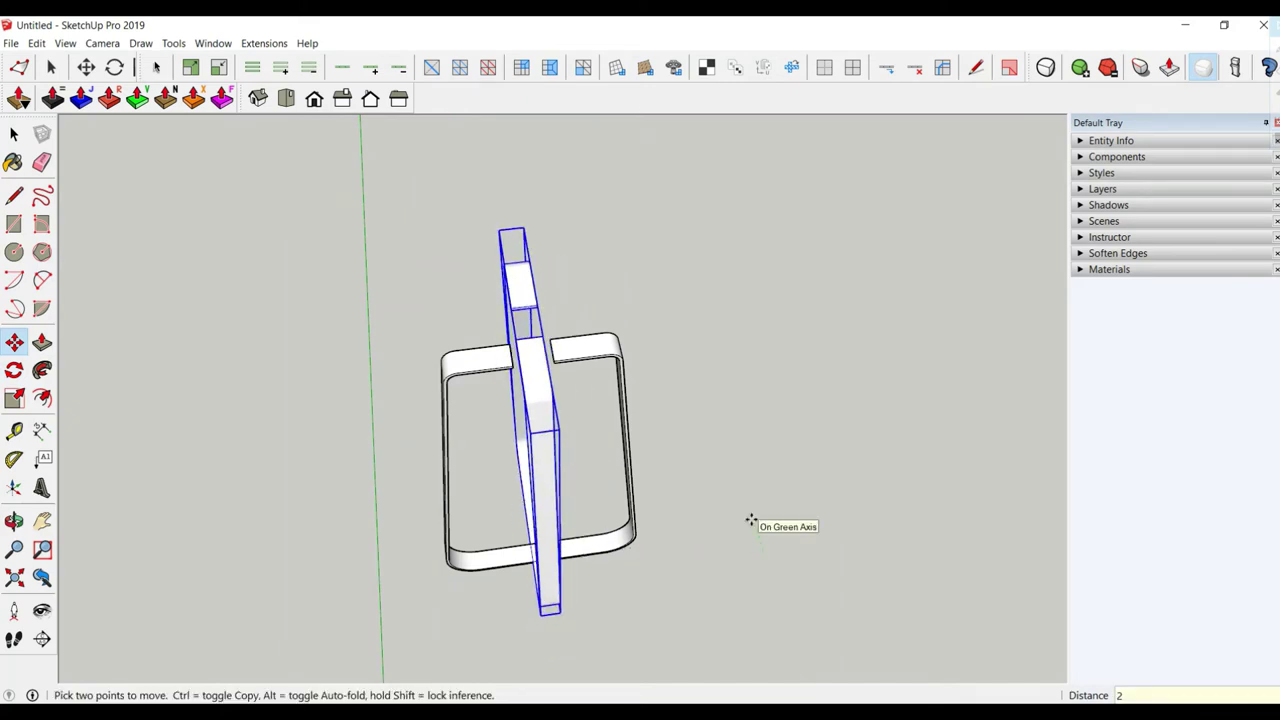
key(Return)
key(o)
mouse_move(737, 429)
mouse_down()
mouse_move(714, 494)
mouse_move(686, 509)
mouse_move(682, 352)
mouse_move(672, 375)
mouse_up()
key(space)
Group the two crossed bands together
shift+click(593, 337)
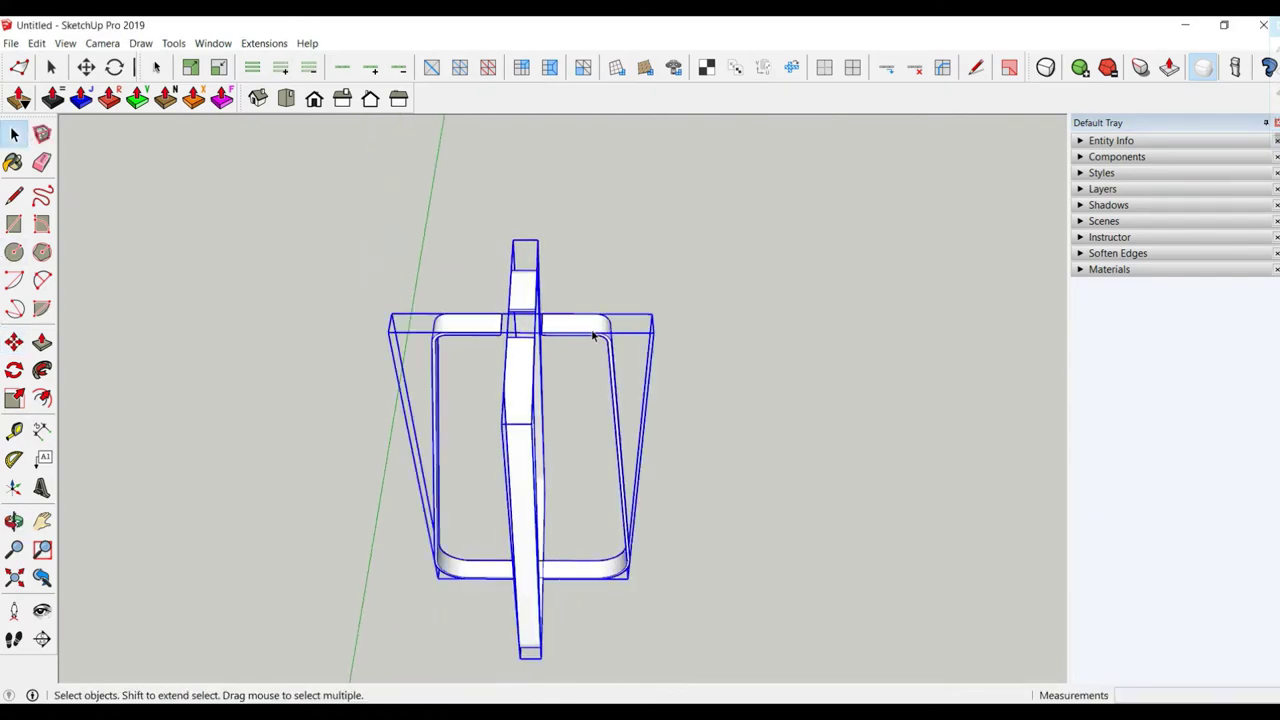
right_click(594, 335)
click(657, 473)
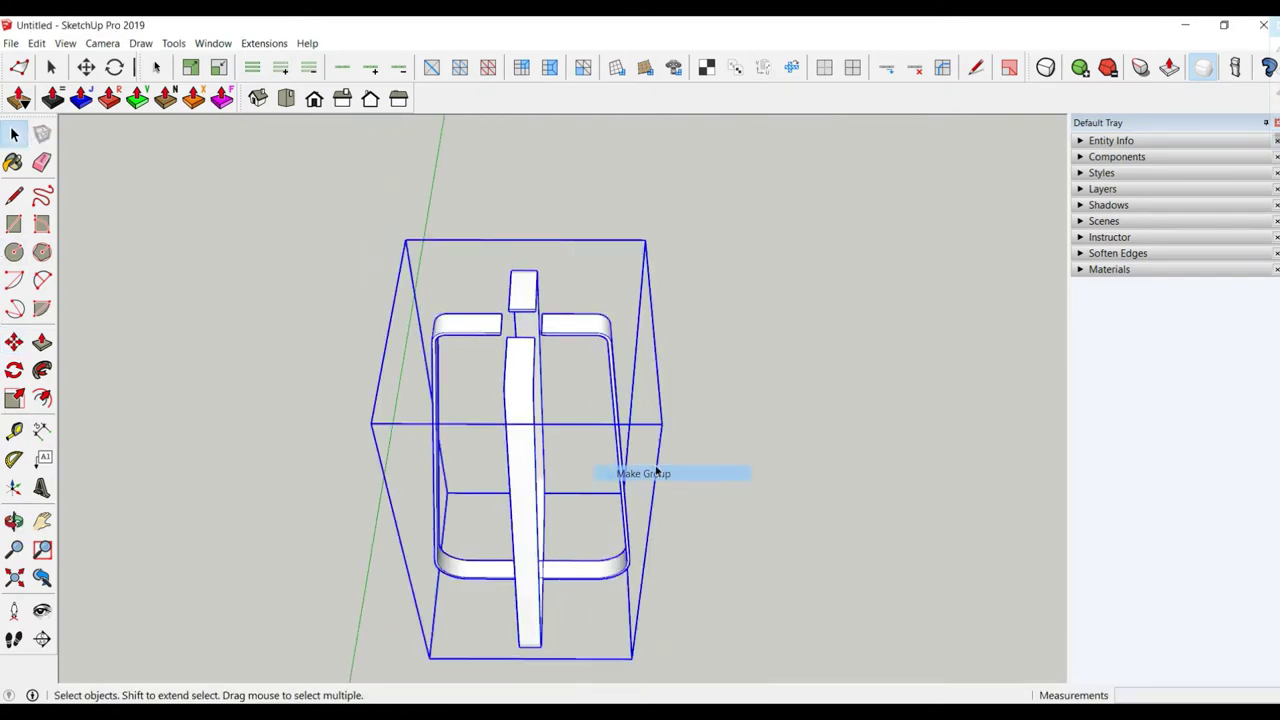
Draw a 15 cm-radius circle centred on the centre post atop the legs
click(360, 251)
middle_drag(537, 346, 507, 335)
key(l)
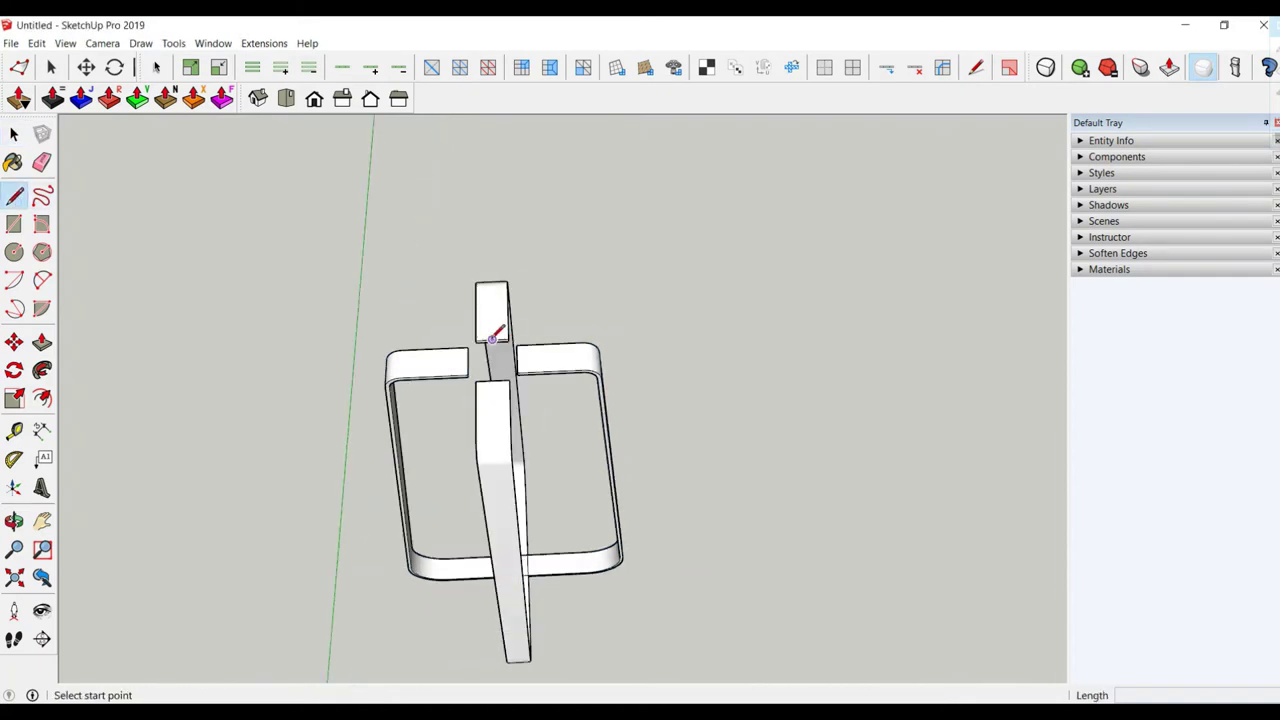
click(492, 338)
scroll(495, 352, up, 3)
key(c)
scroll(640, 383, up, 2)
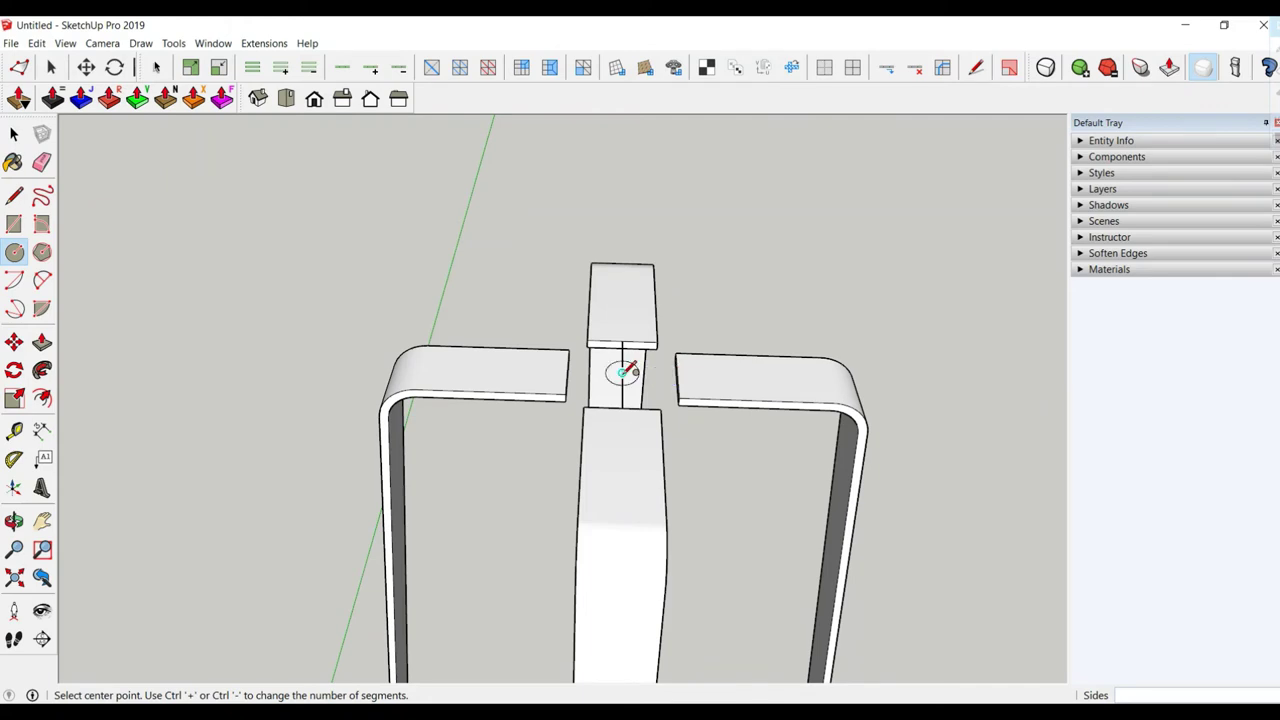
scroll(622, 372, up, 1)
scroll(622, 370, up, 2)
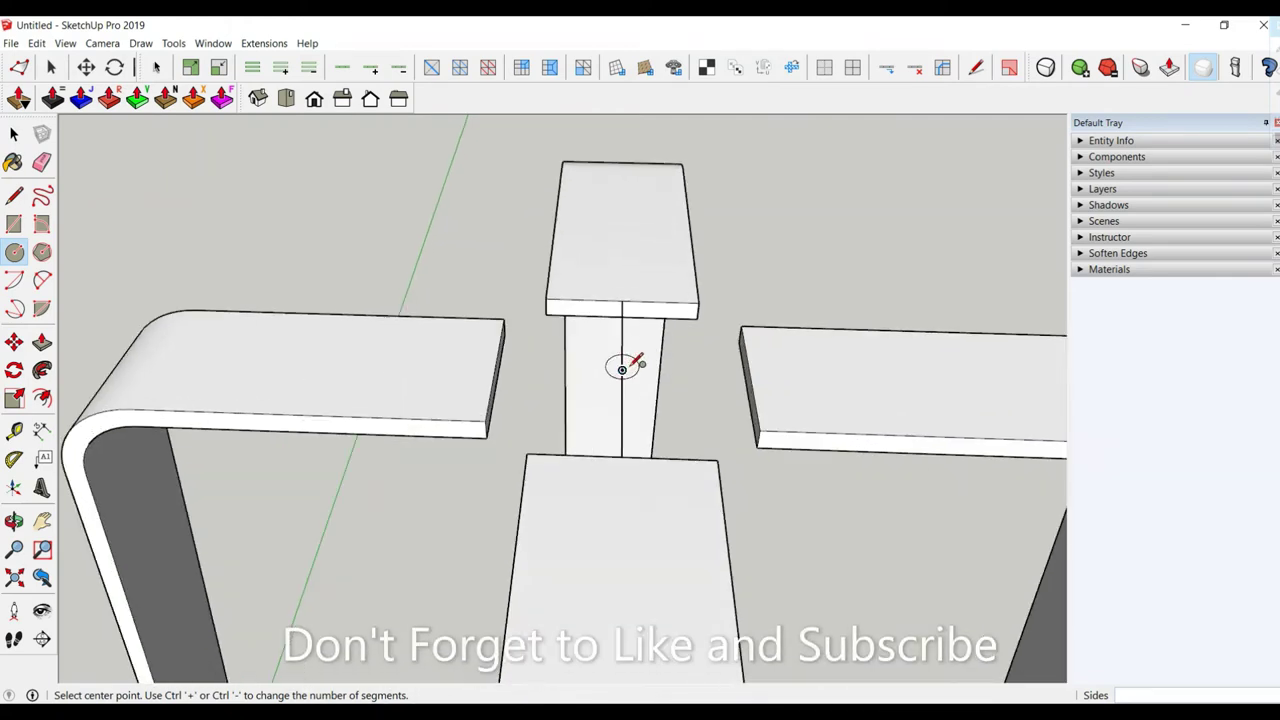
mouse_move(617, 349)
middle_down()
mouse_move(494, 314)
mouse_move(630, 368)
middle_up()
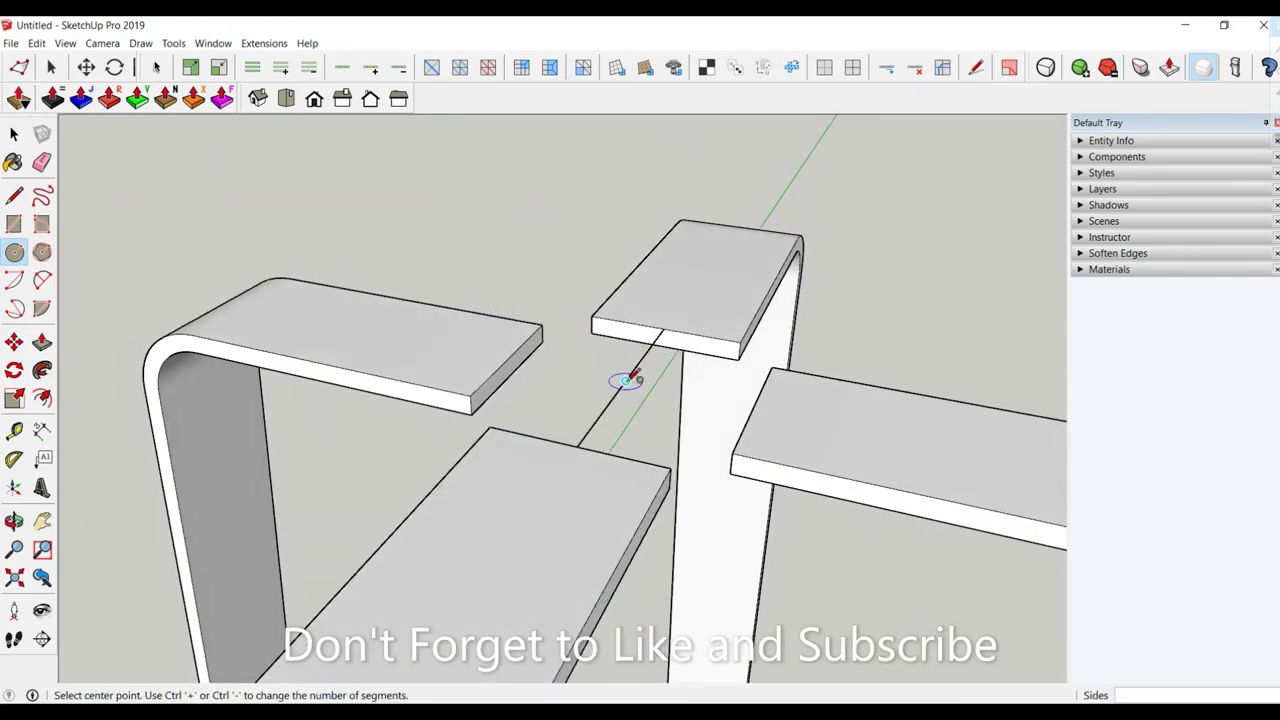
click(626, 380)
scroll(626, 380, down, 3)
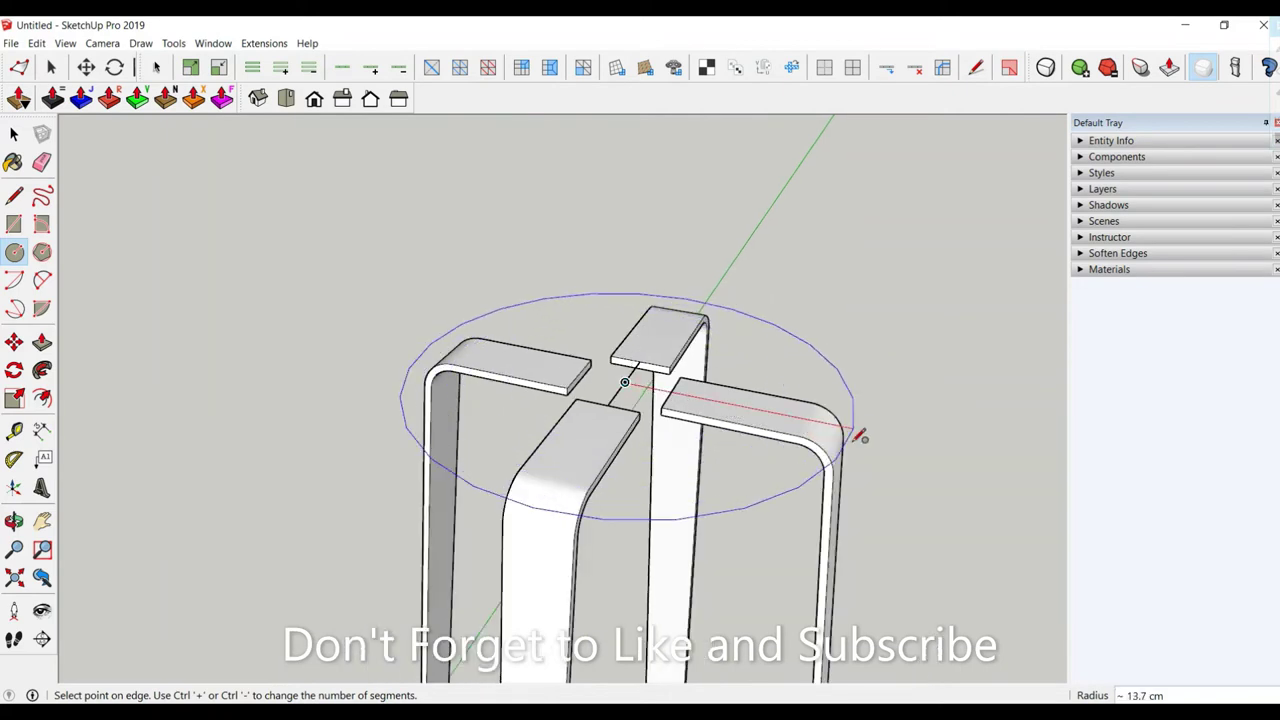
text(15)
key(Return)
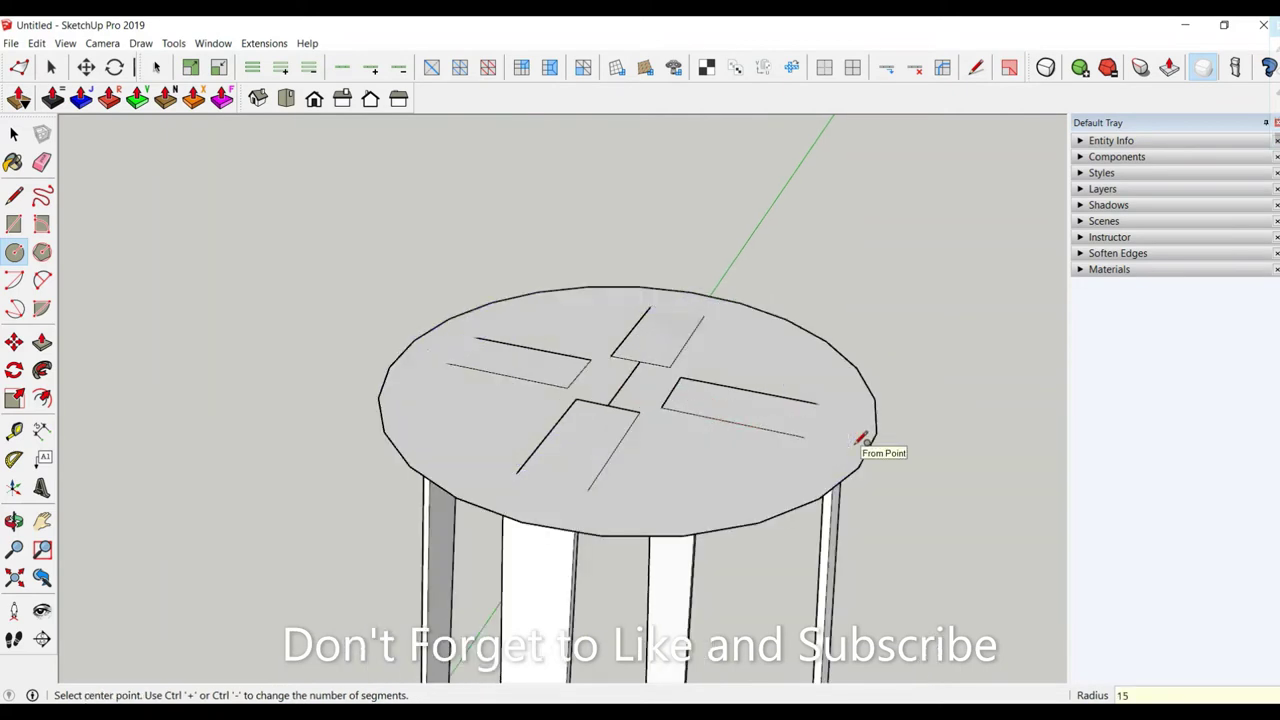
scroll(800, 429, down, 3)
middle_drag(800, 429, 829, 434)
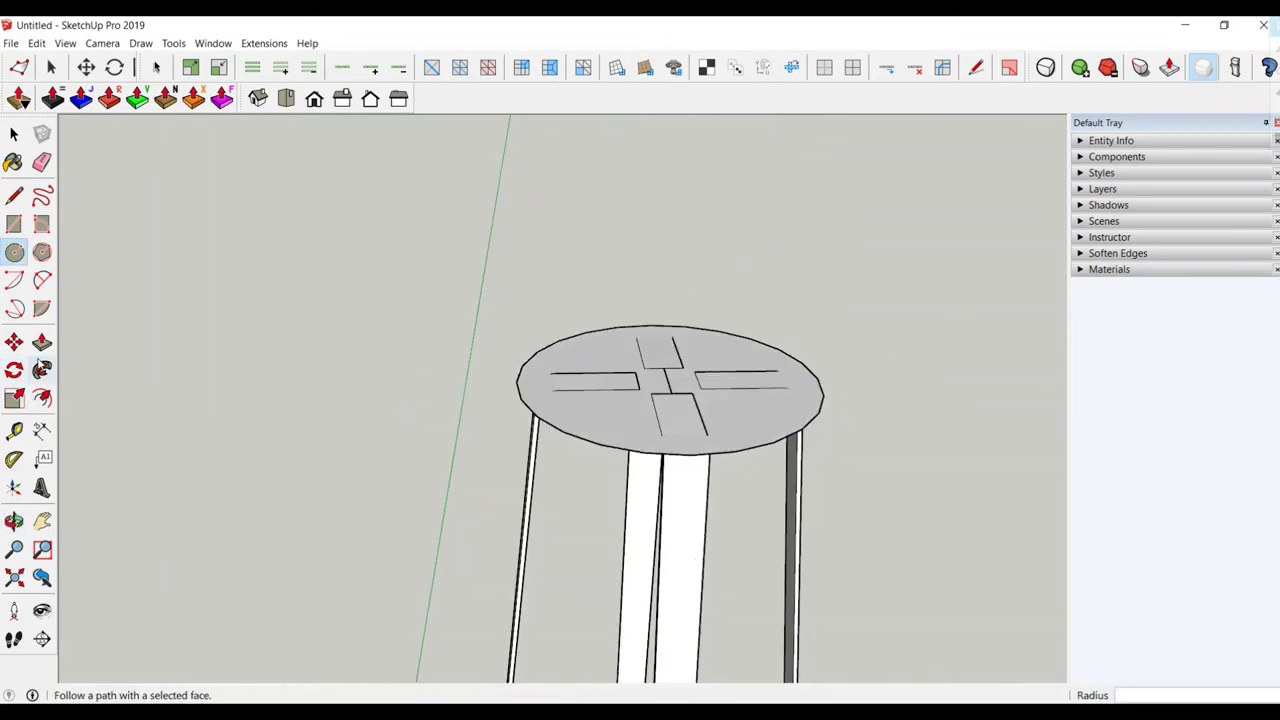
Pull the disc up 3 cm into a thick seat
click(42, 342)
drag(636, 393, 635, 380)
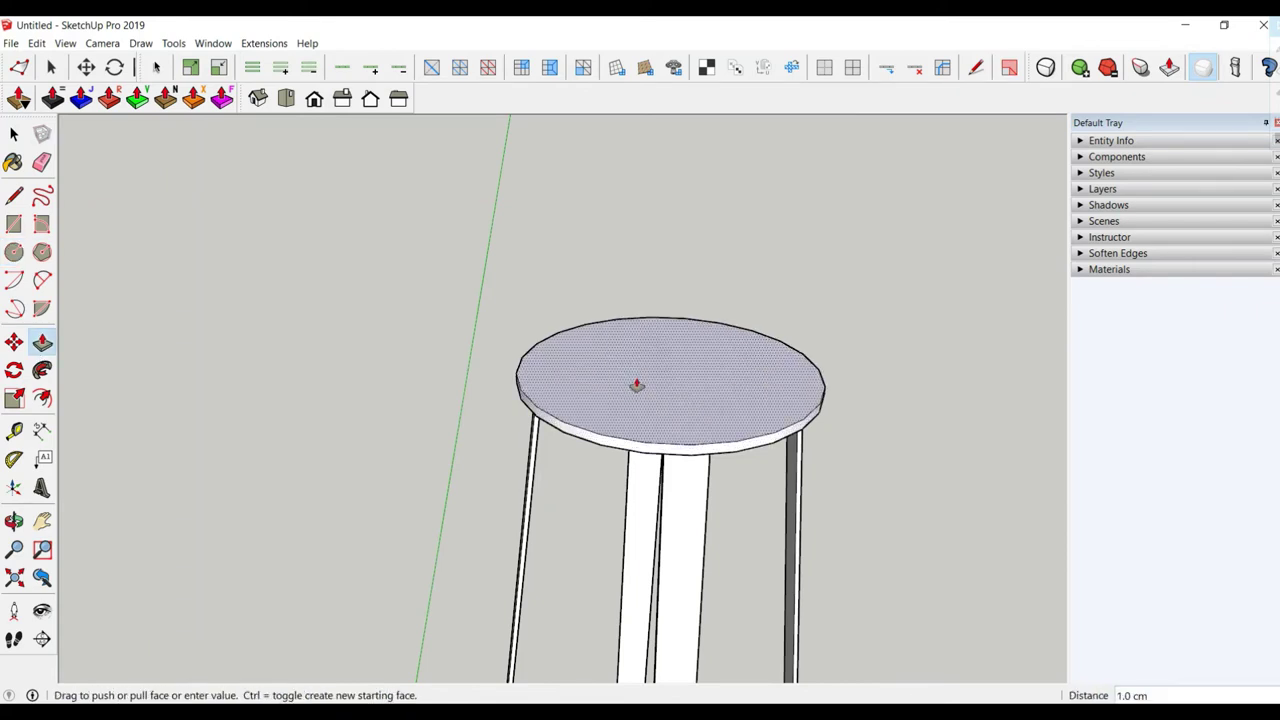
text(3)
key(Return)
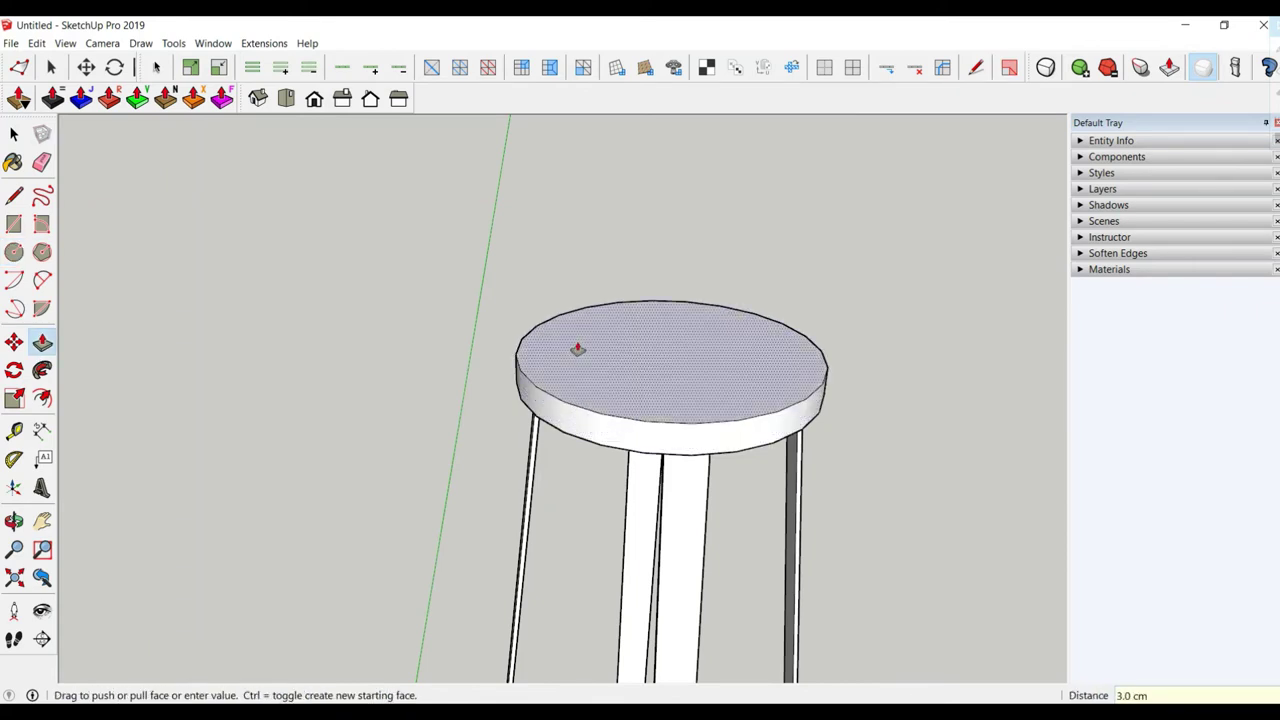
key(space)
scroll(422, 433, down, 2)
Offset two 1 cm concentric rings inward from the seat's top edge
key(f)
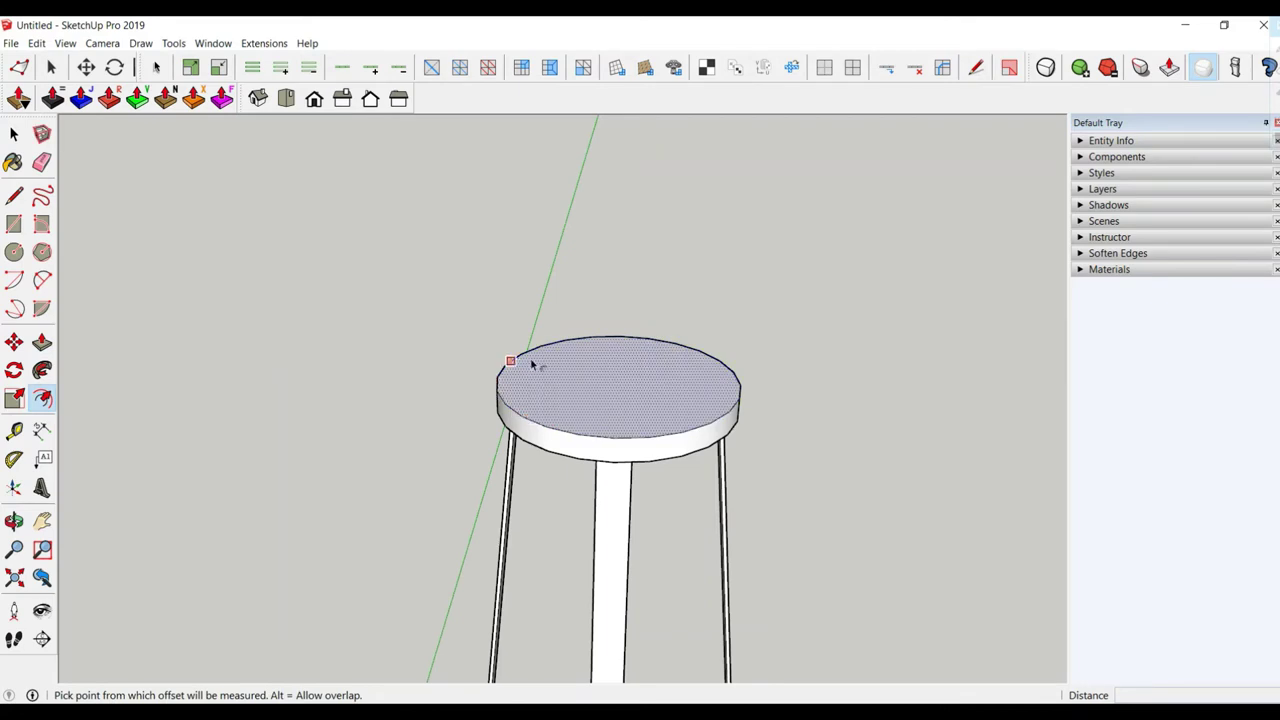
click(527, 353)
text(1)
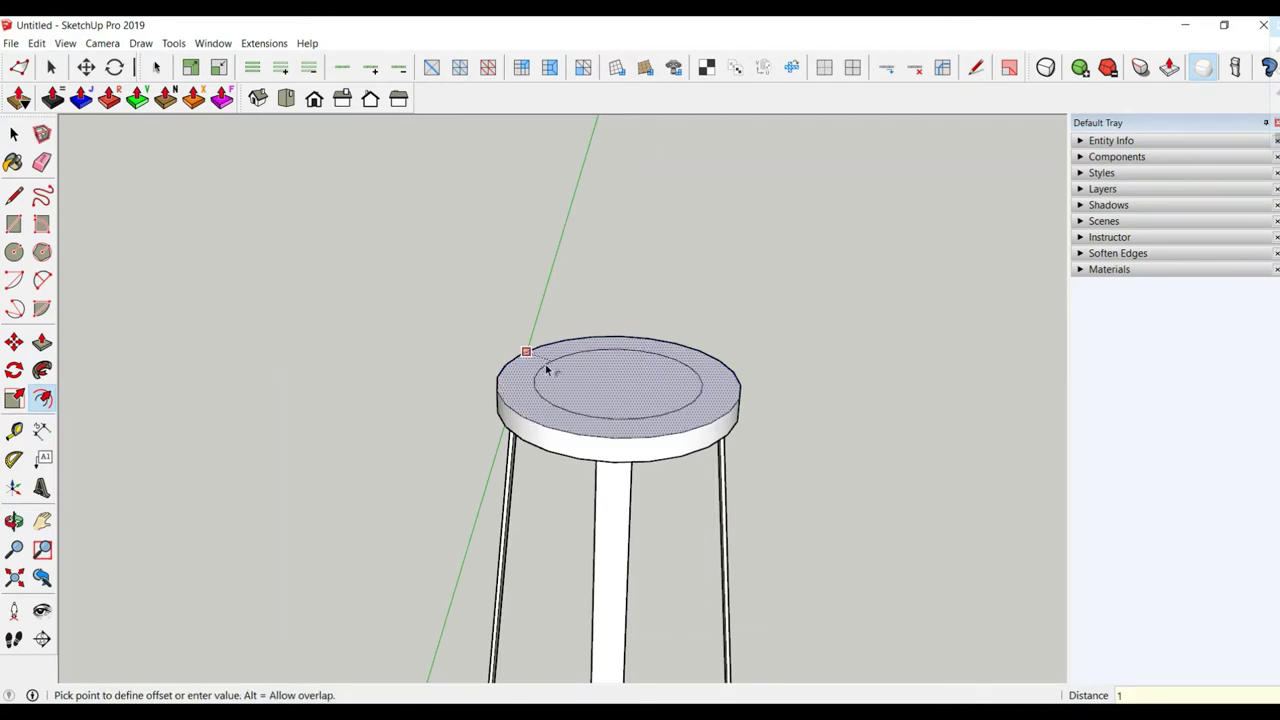
key(Return)
scroll(552, 366, up, 2)
click(482, 378)
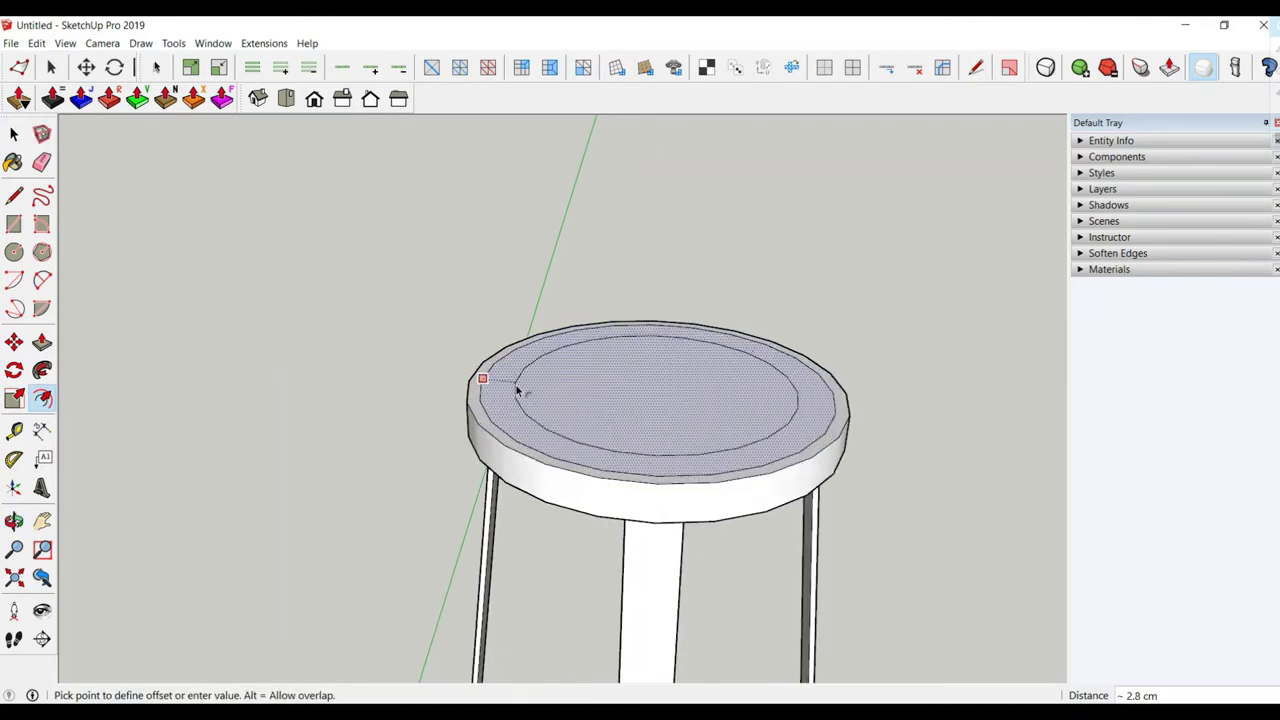
key(Return)
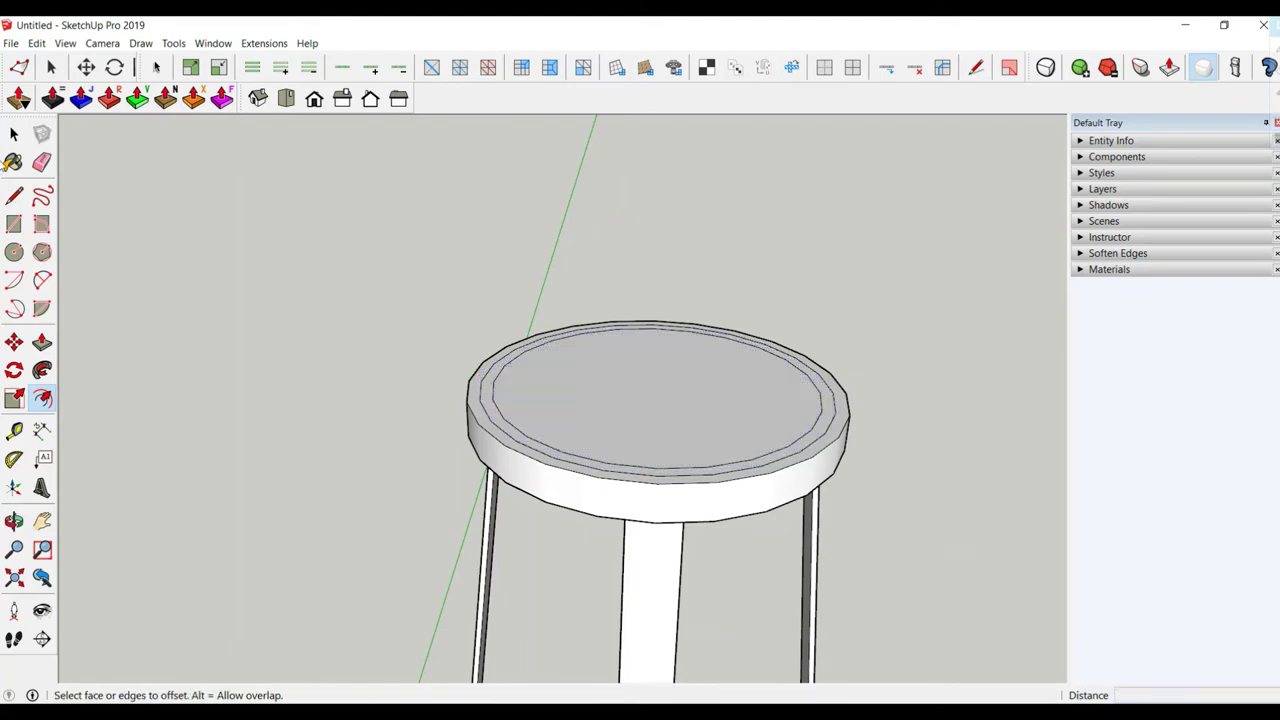
key(space)
Raise the seat's outer inset ring about 0.2 cm with Vertex Tools to form a low lip
double_click(503, 365)
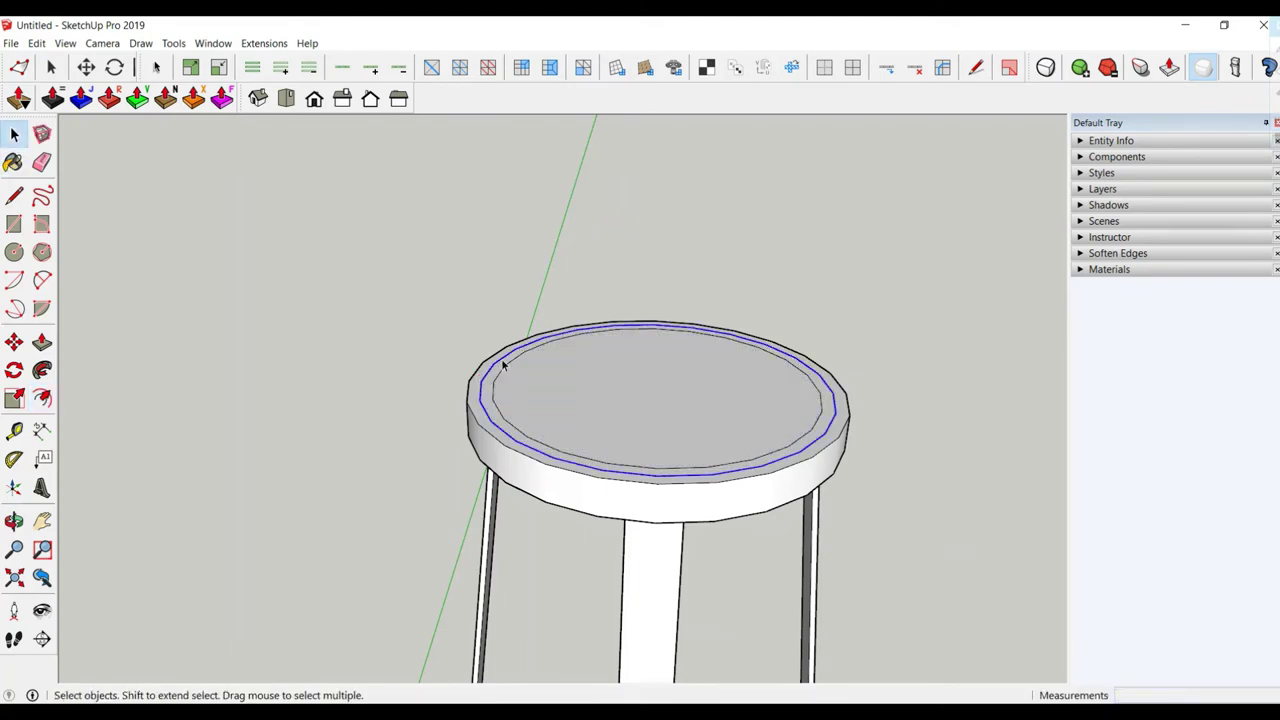
click(19, 67)
scroll(522, 510, down, 3)
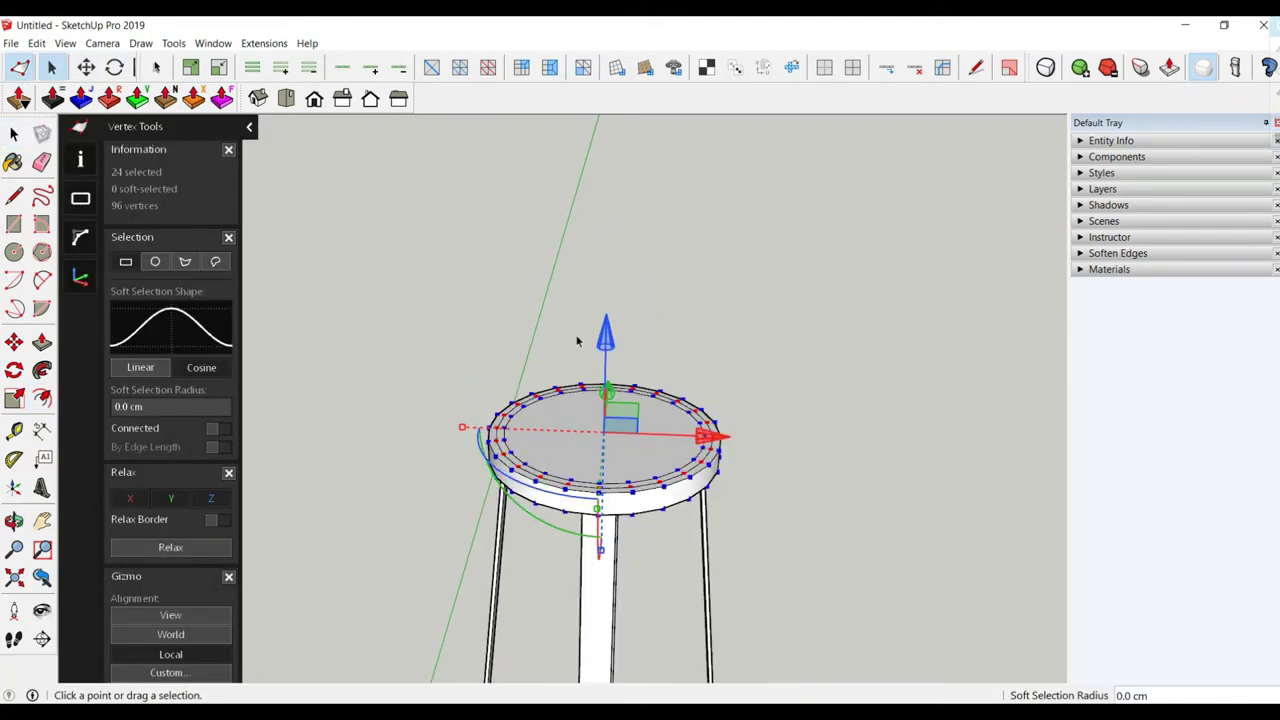
drag(608, 342, 608, 338)
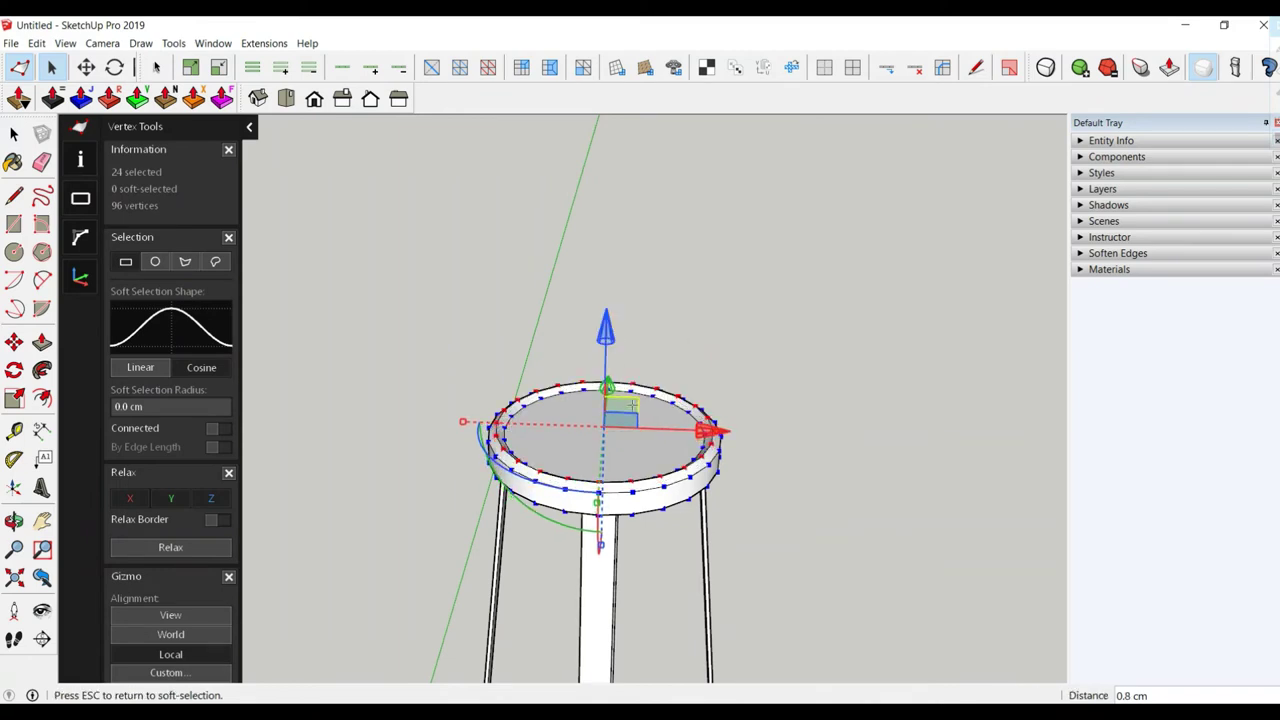
mouse_move(608, 338)
middle_down()
mouse_move(686, 309)
mouse_move(674, 308)
middle_up()
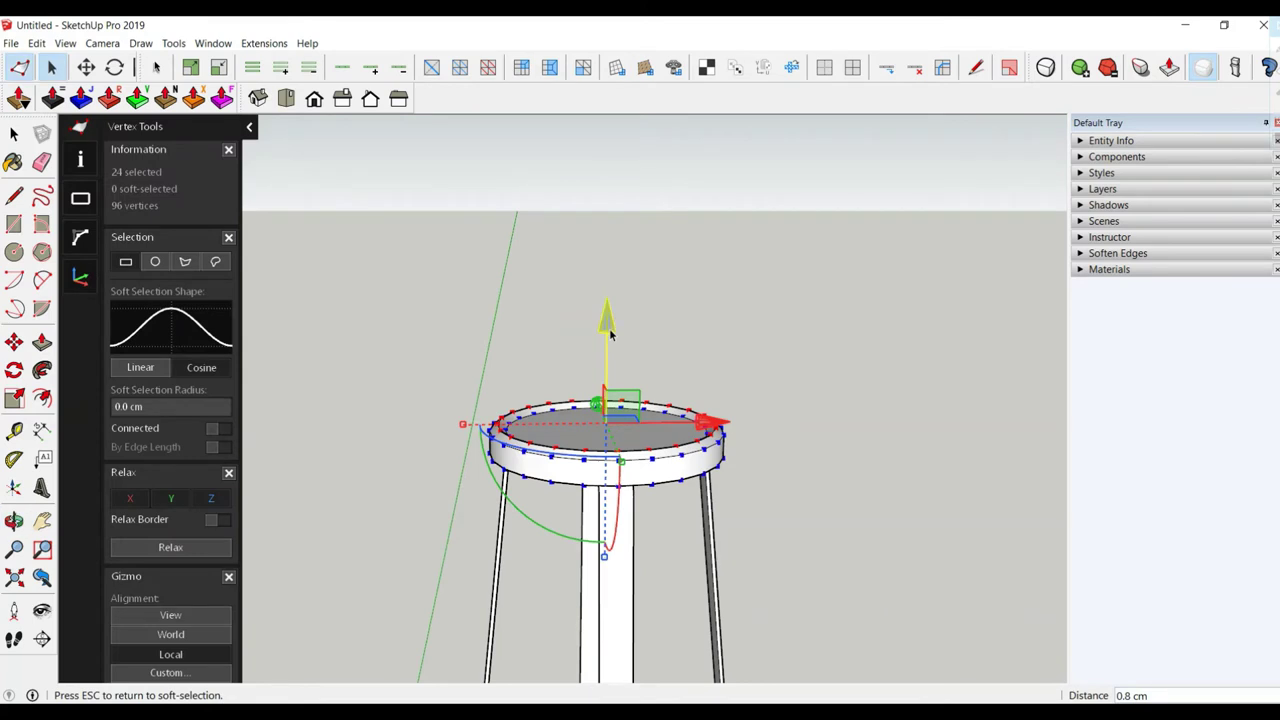
drag(609, 328, 611, 333)
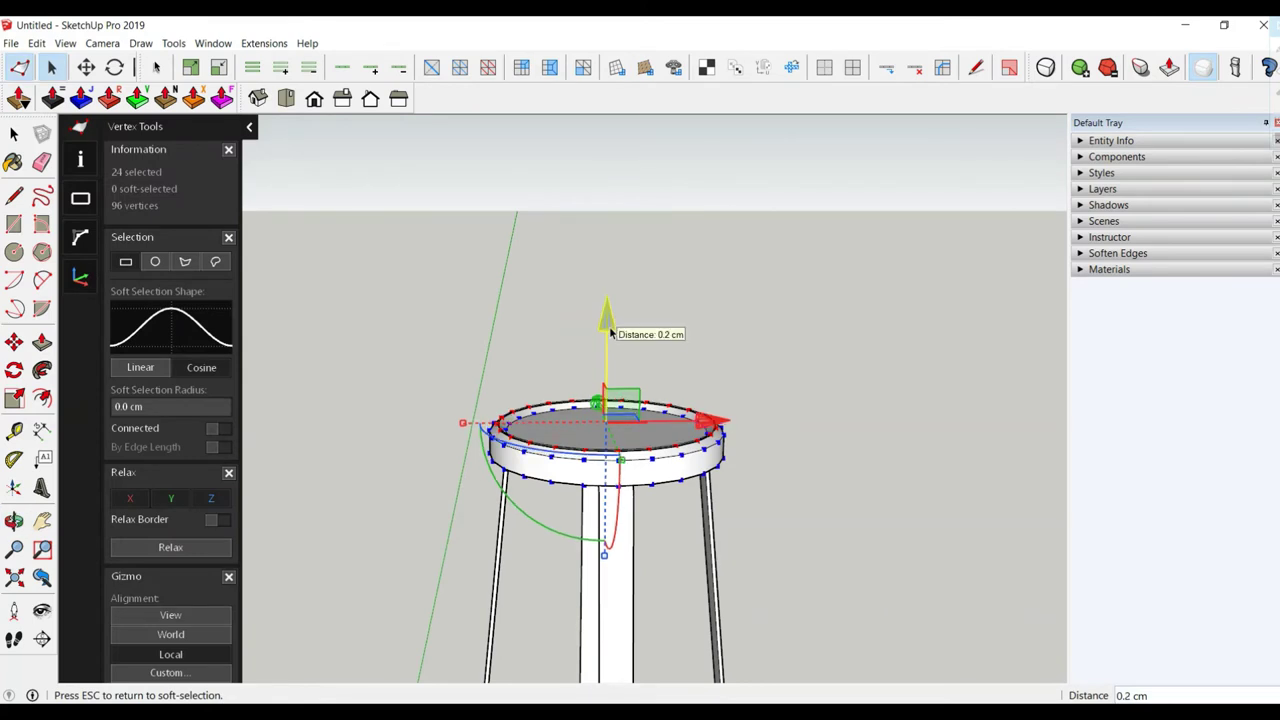
middle_drag(643, 371, 606, 428)
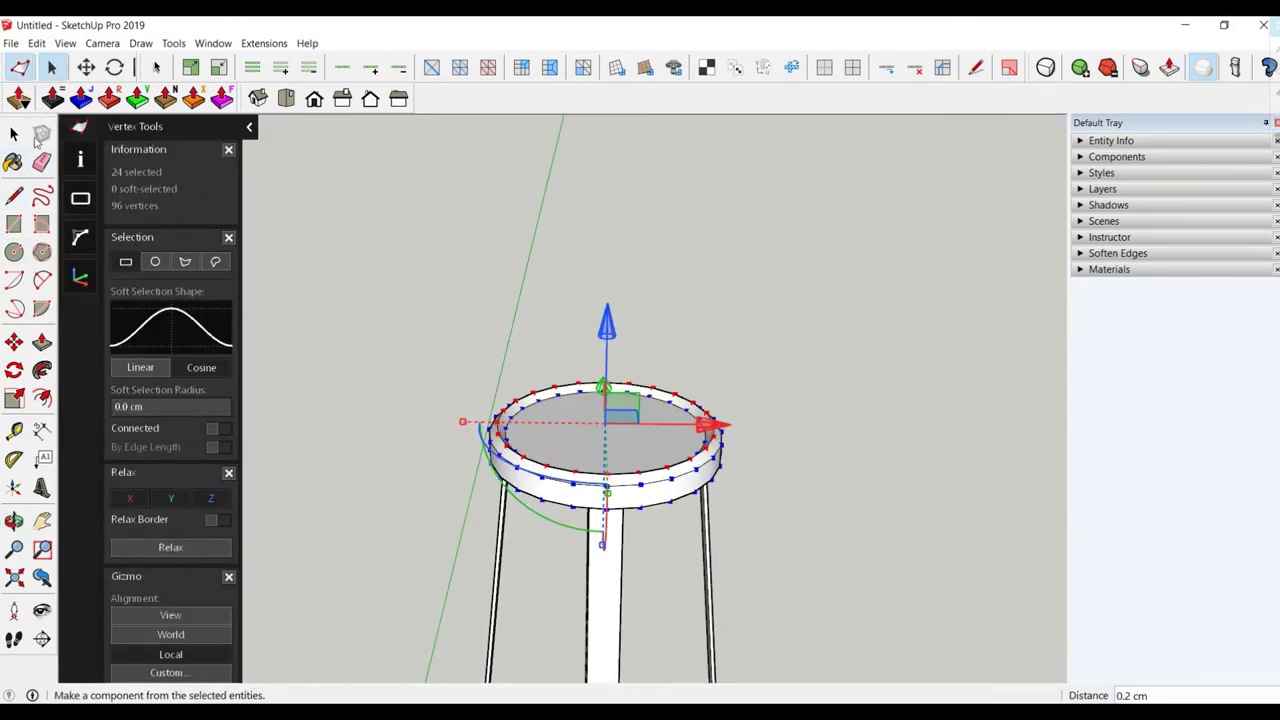
click(14, 134)
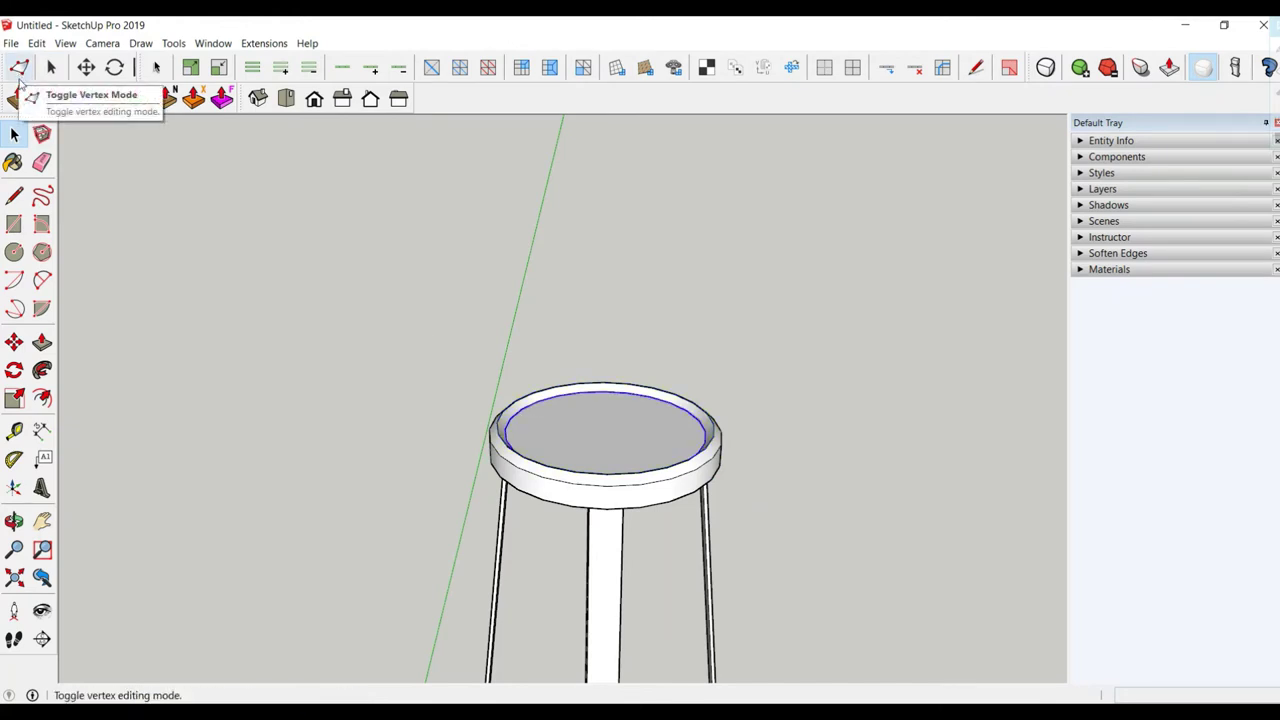
Offset the seat top's inner ring edge inward by 1 cm
click(42, 398)
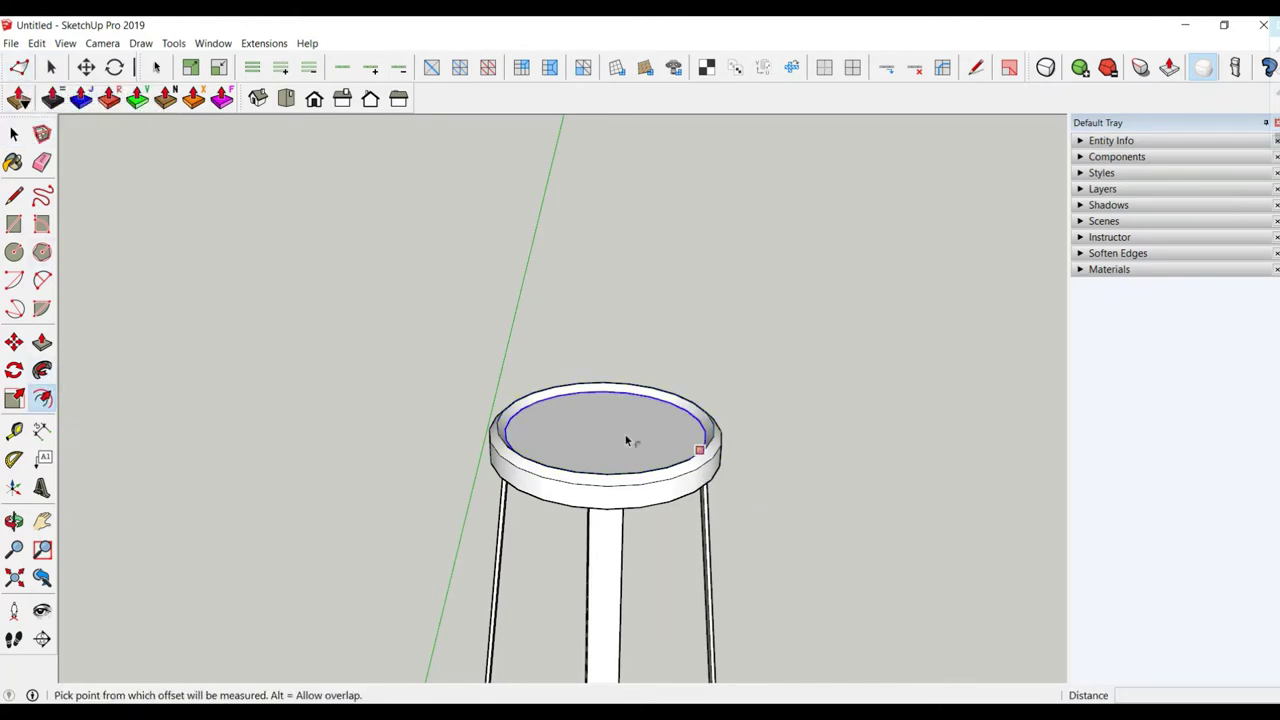
click(550, 409)
text(1)
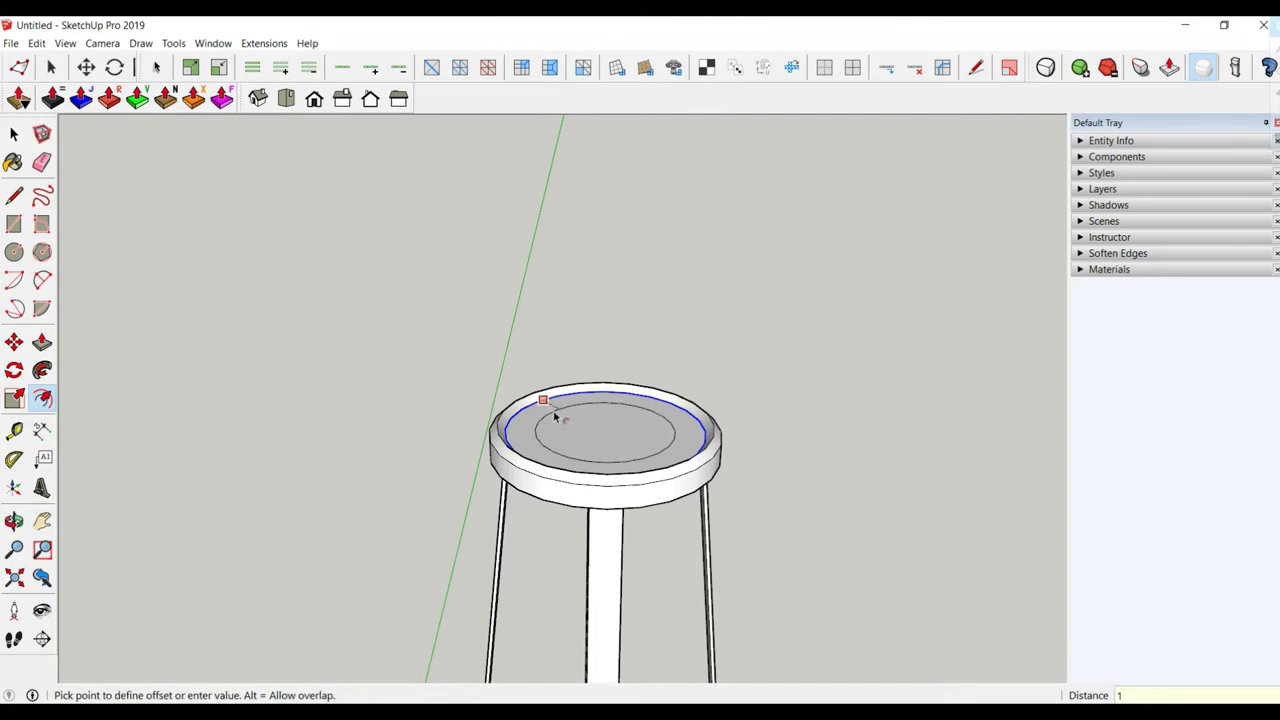
key(Return)
Raise the new inset ring 0.8 cm with Vertex Tools
click(14, 135)
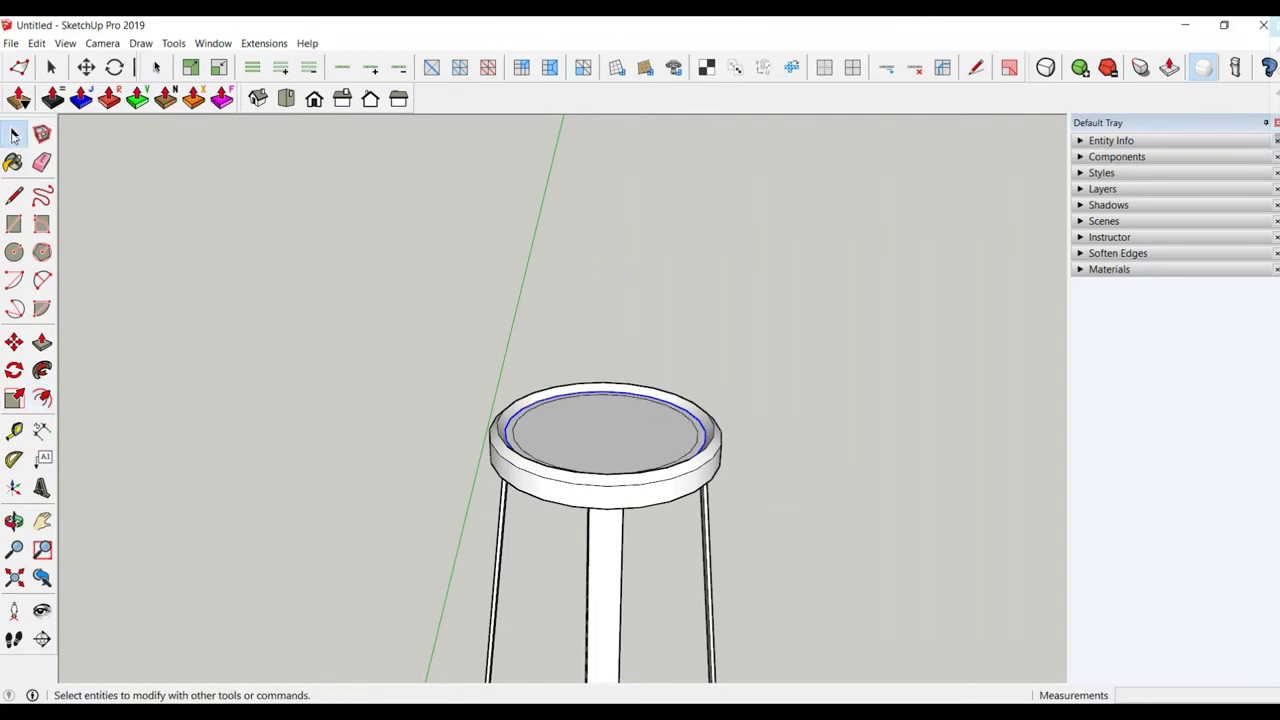
click(18, 67)
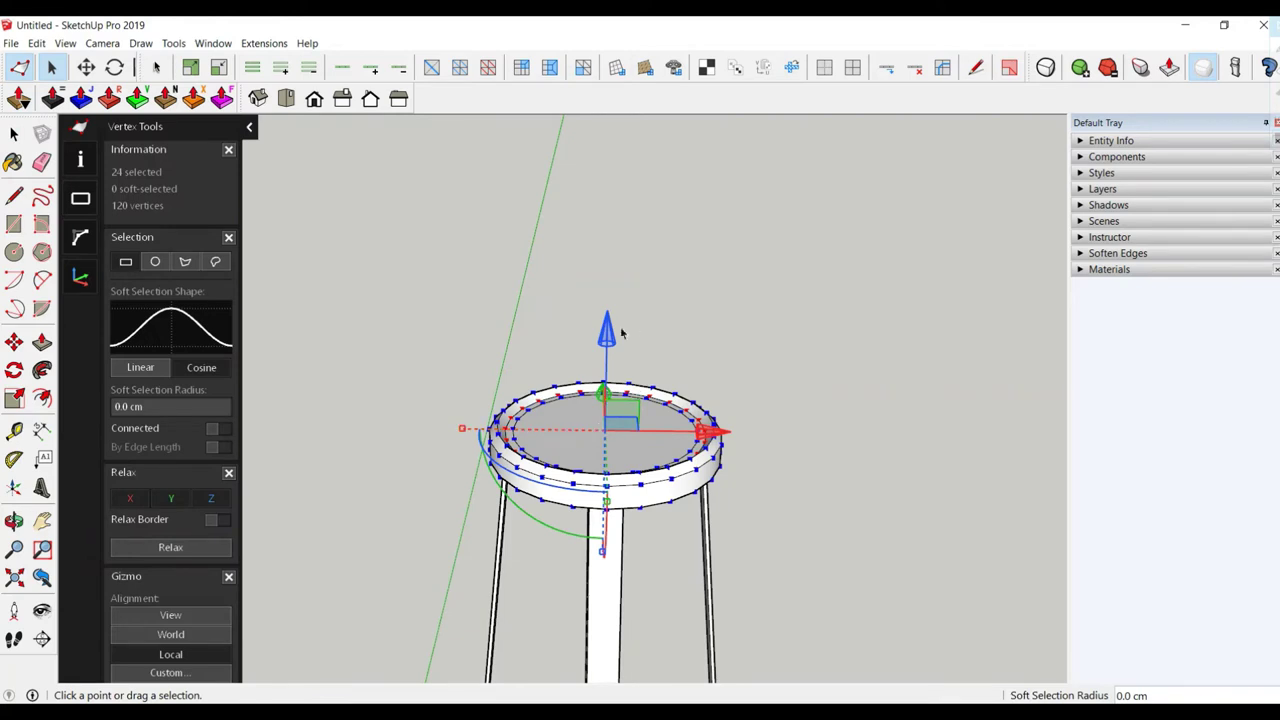
drag(607, 332, 609, 337)
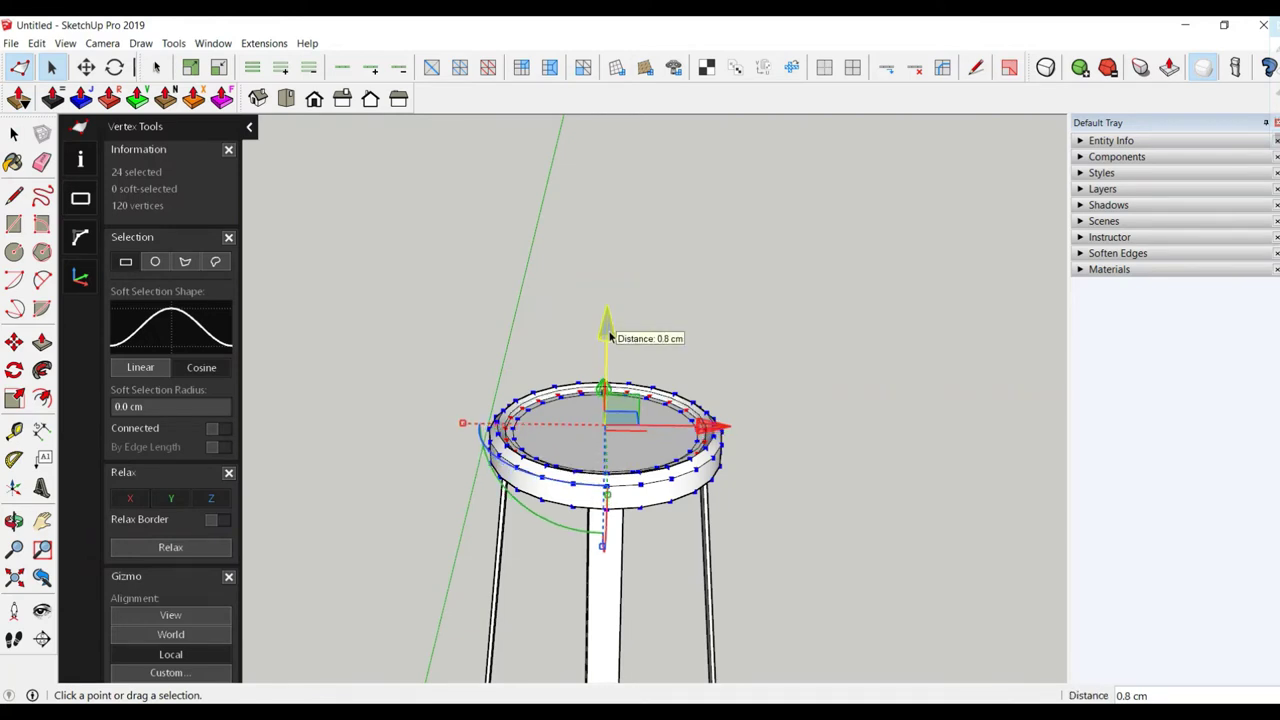
mouse_move(620, 355)
middle_down()
mouse_move(777, 273)
mouse_move(591, 457)
middle_up()
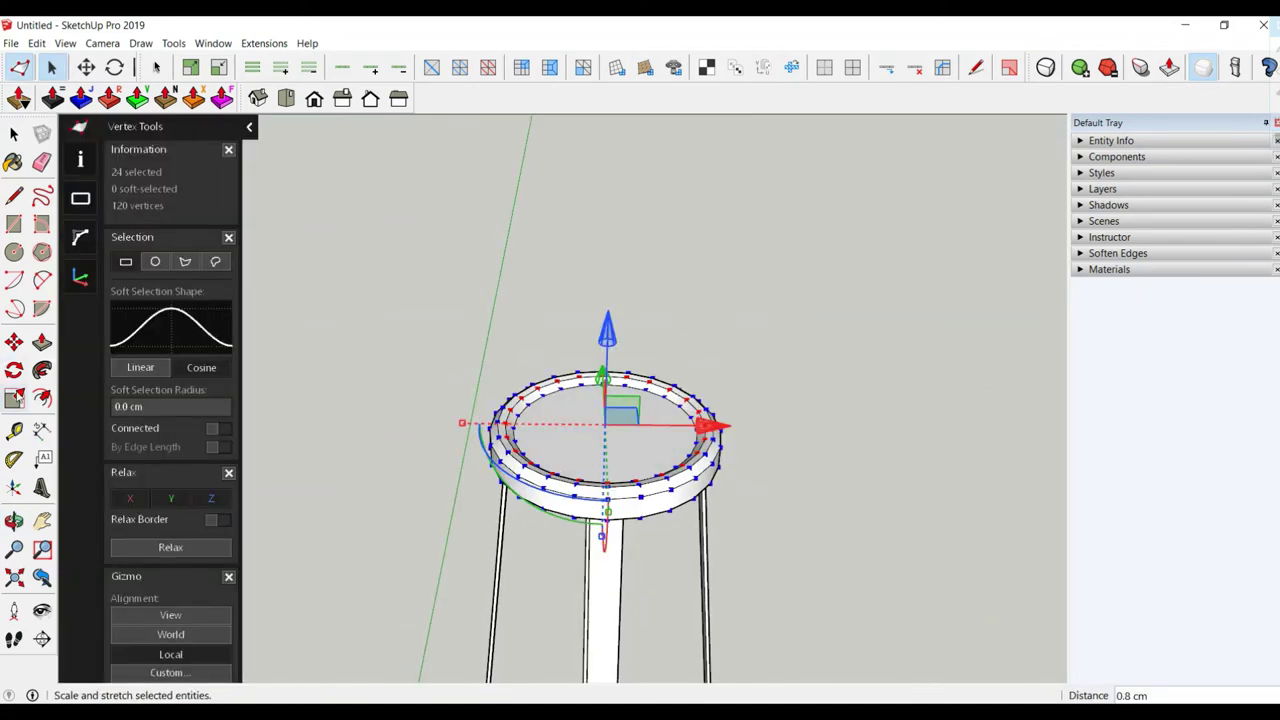
click(42, 397)
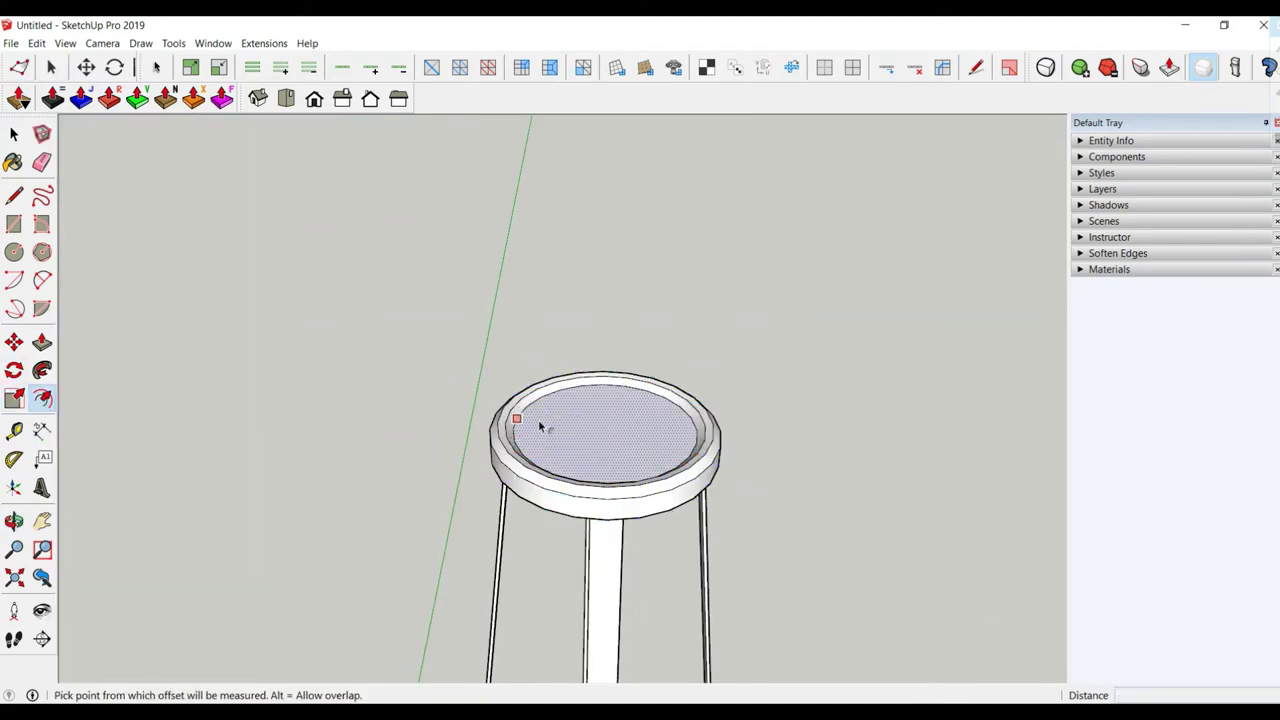
Cancel the stray offset and select the inner ring edge on the seat
click(521, 412)
key(Escape)
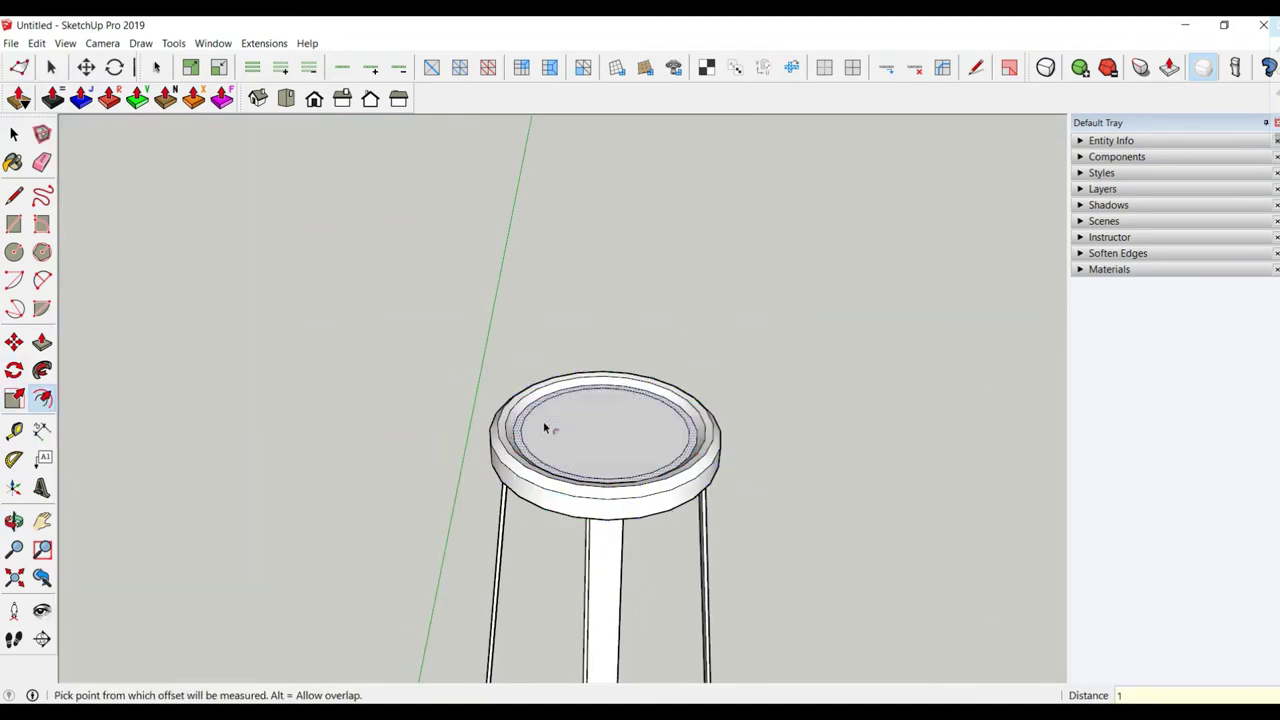
click(13, 133)
click(13, 134)
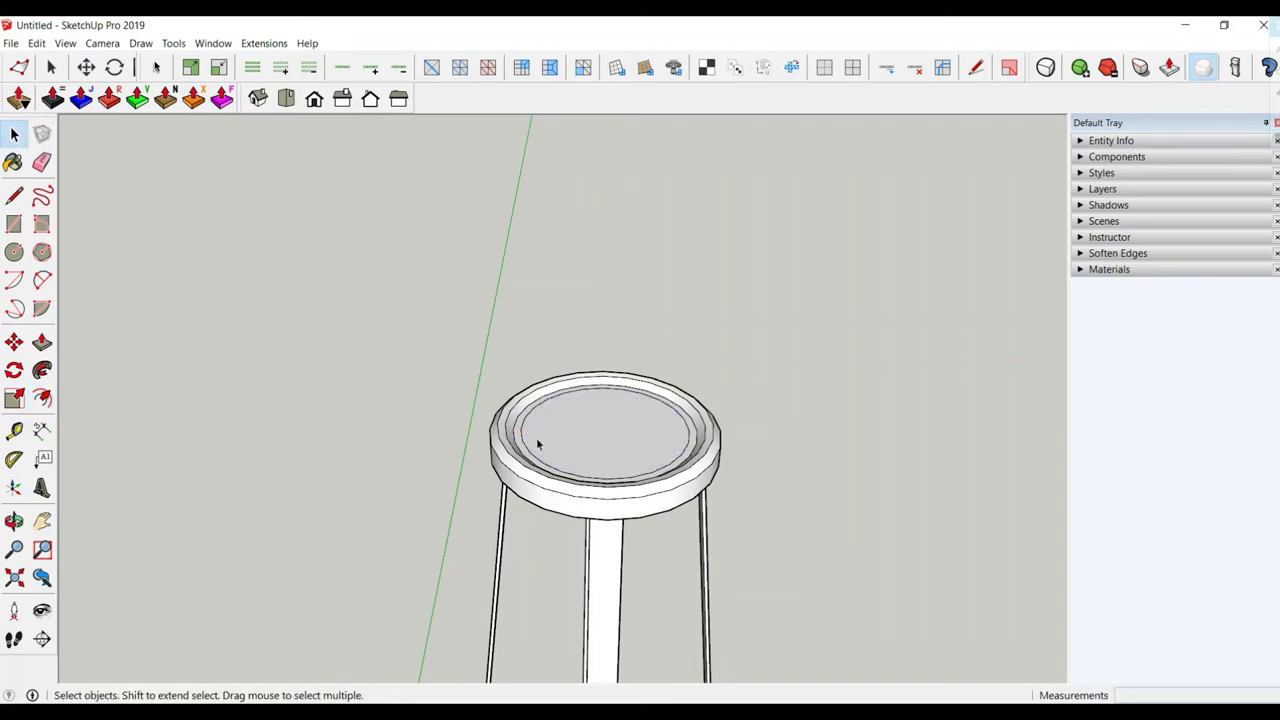
click(526, 412)
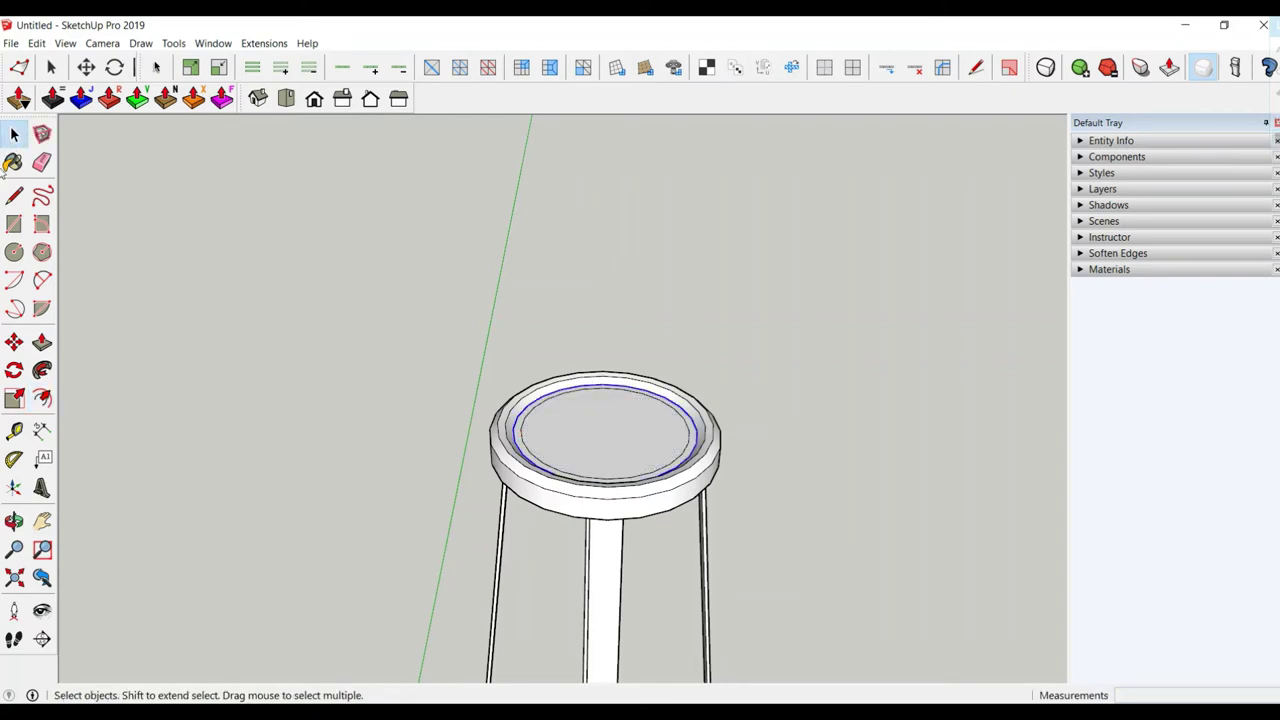
Shift the inner ring vertically with Vertex Tools, then select the seat's top face
click(18, 67)
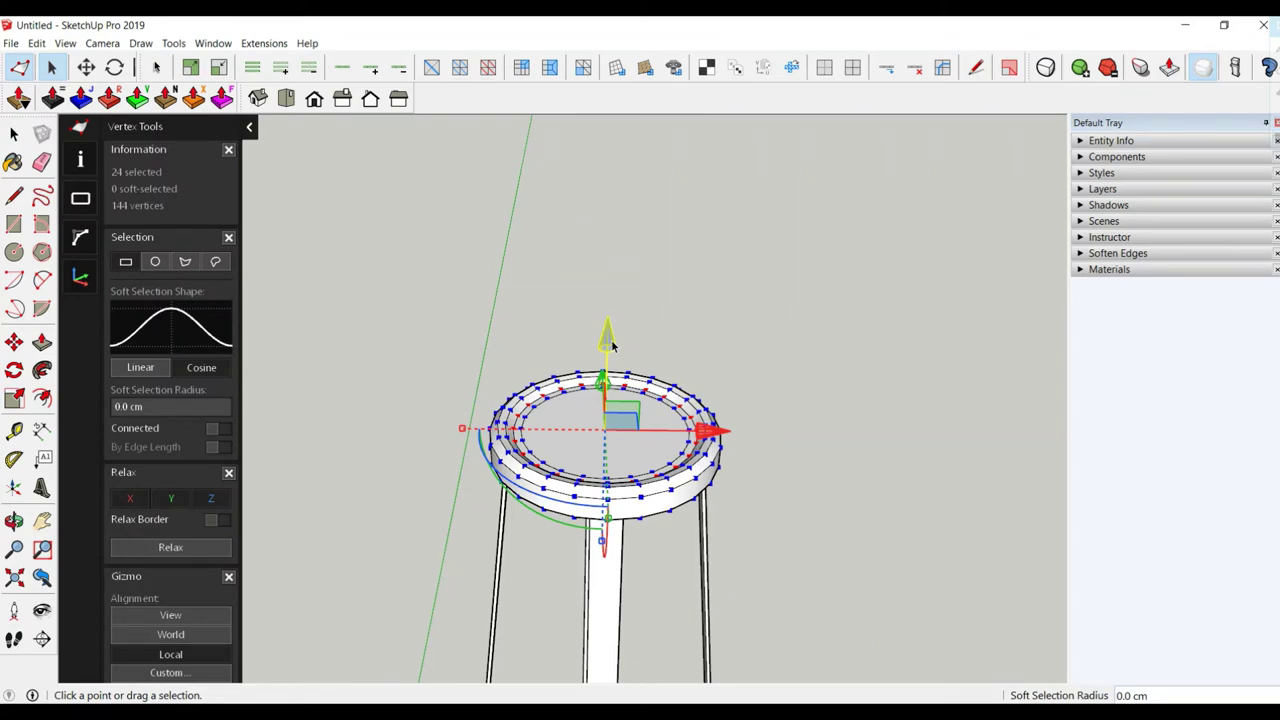
drag(612, 345, 673, 268)
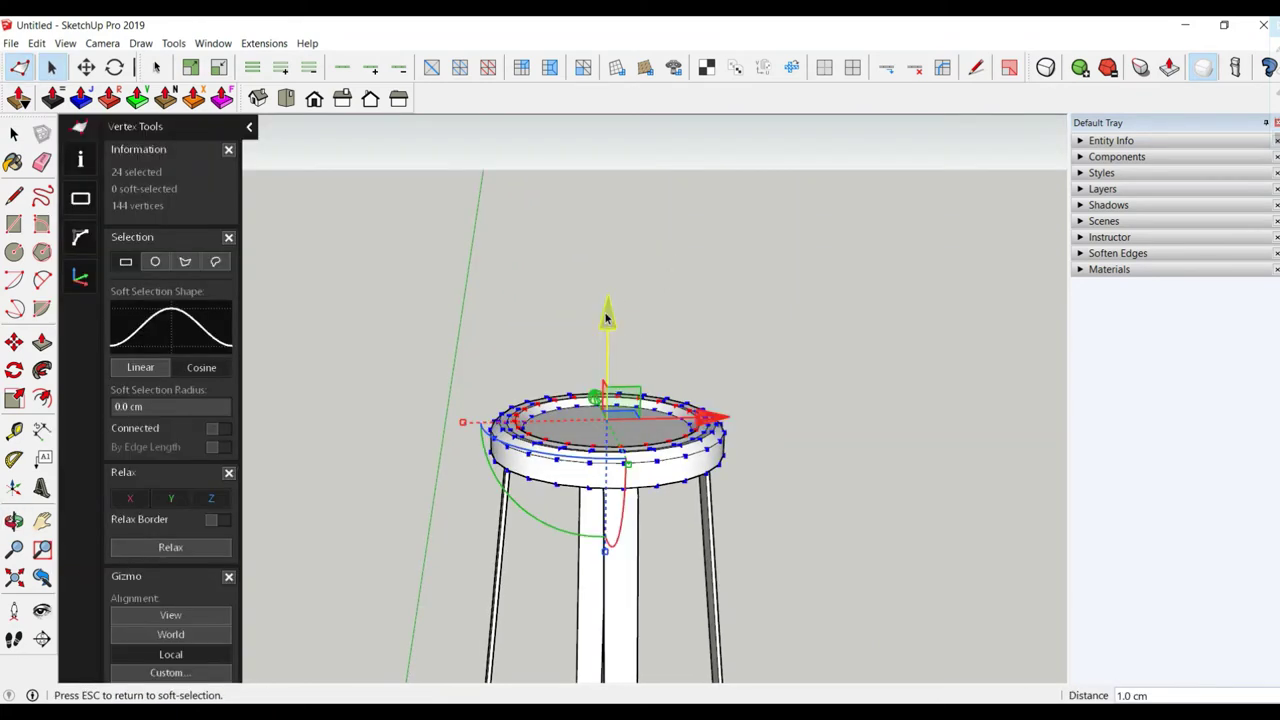
drag(606, 318, 607, 320)
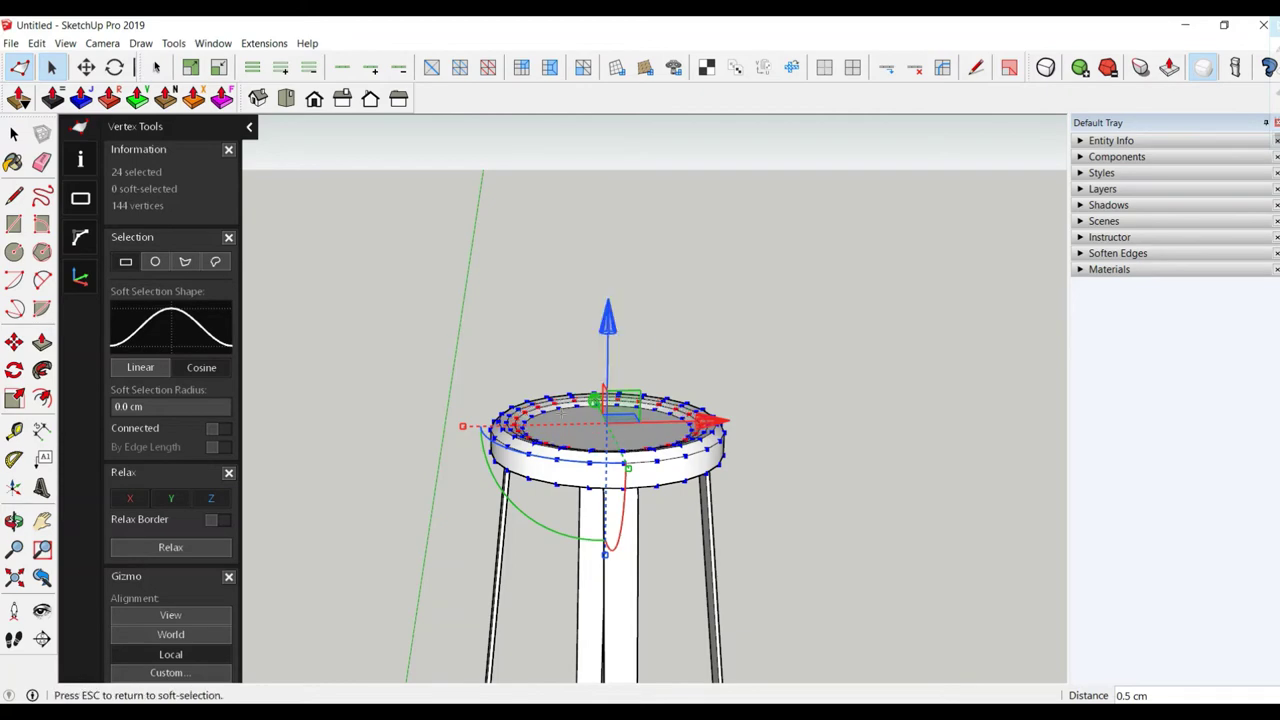
scroll(562, 413, up, 3)
scroll(562, 413, up, 3)
mouse_move(562, 413)
middle_down()
mouse_move(574, 314)
mouse_move(647, 313)
mouse_move(600, 420)
middle_up()
scroll(580, 440, down, 3)
scroll(580, 440, down, 2)
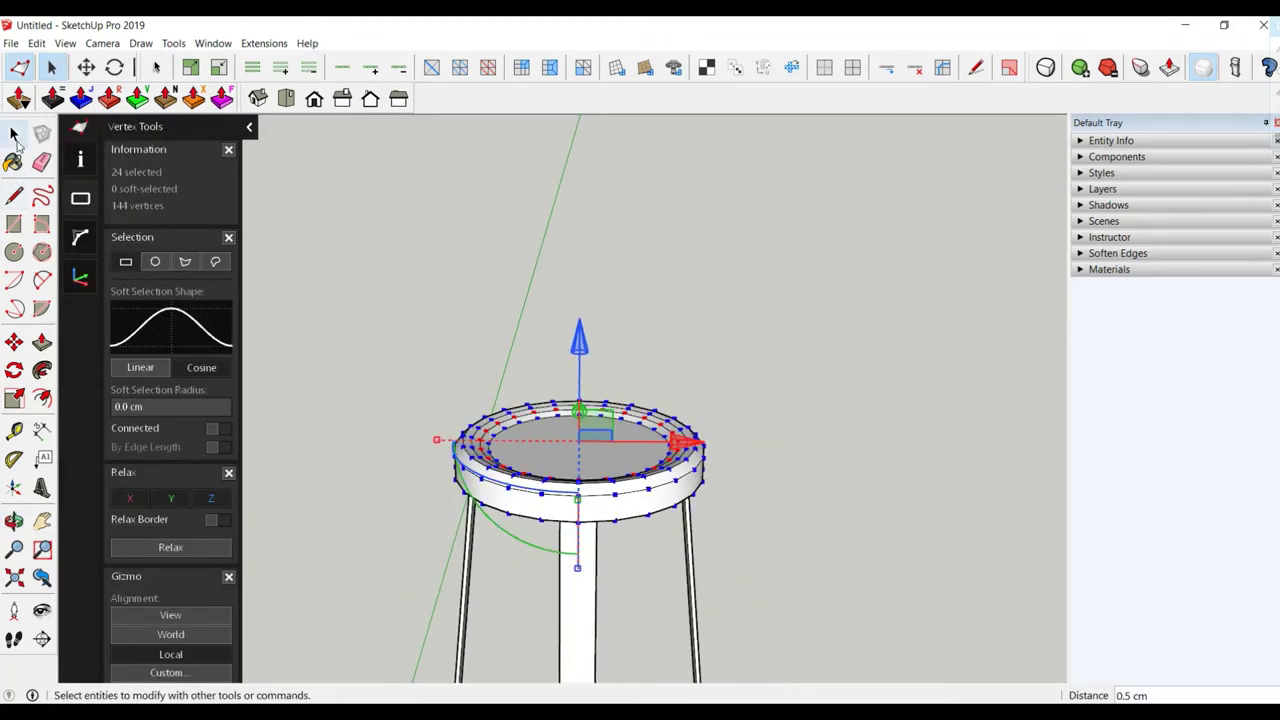
click(14, 134)
click(494, 443)
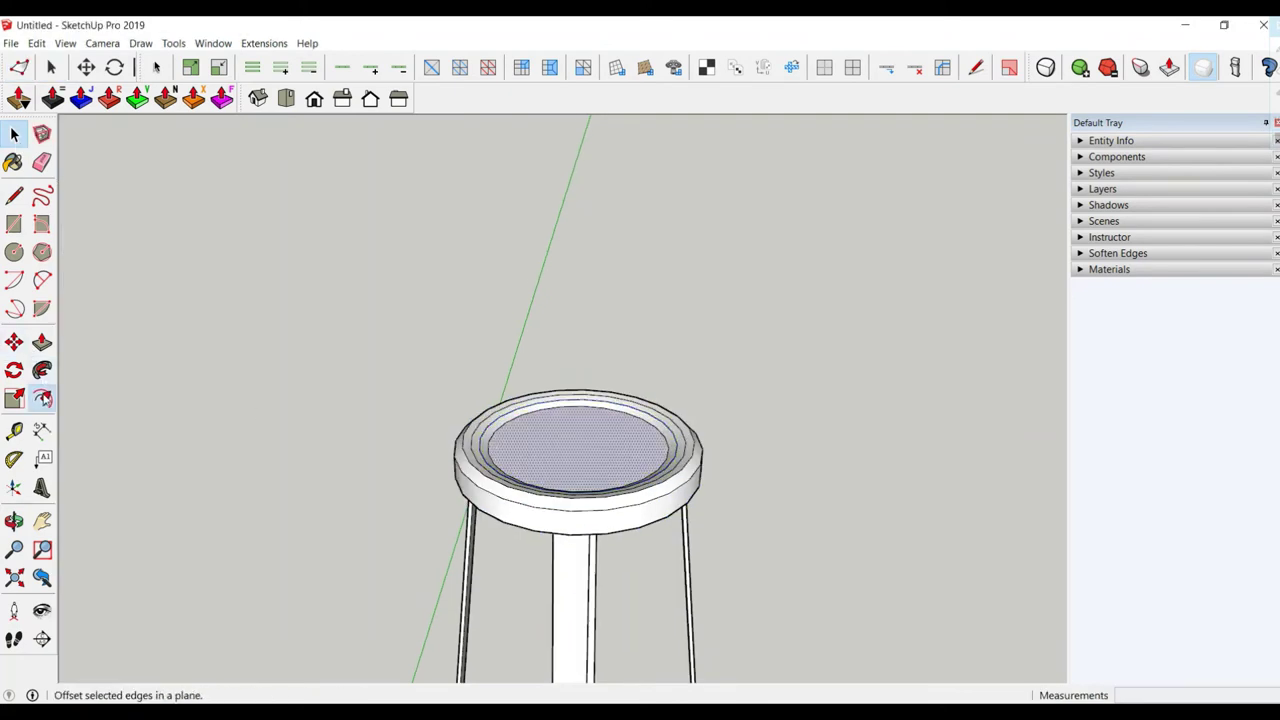
Offset the seat top's outline inward by 1 to create a new ring
click(43, 398)
click(502, 426)
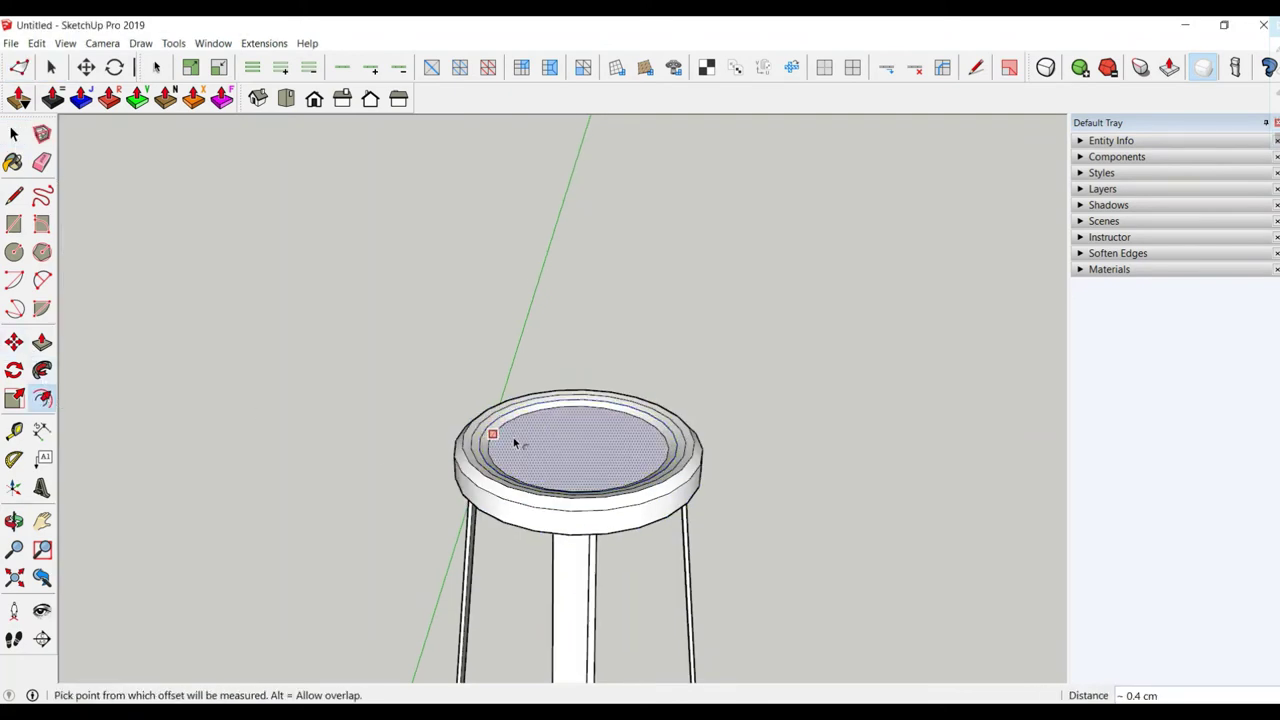
click(525, 426)
text(1)
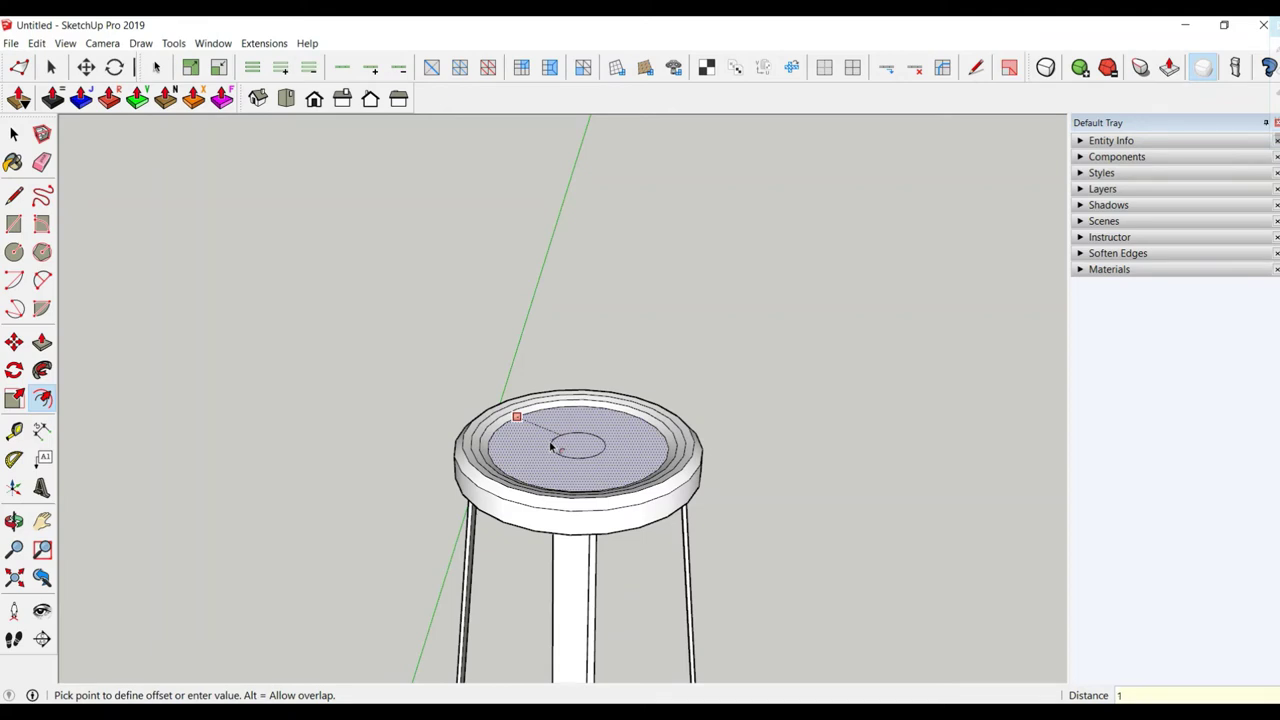
key(Return)
Select the new ring and shift it 0.5 cm vertically with Vertex Tools
scroll(551, 465, up, 2)
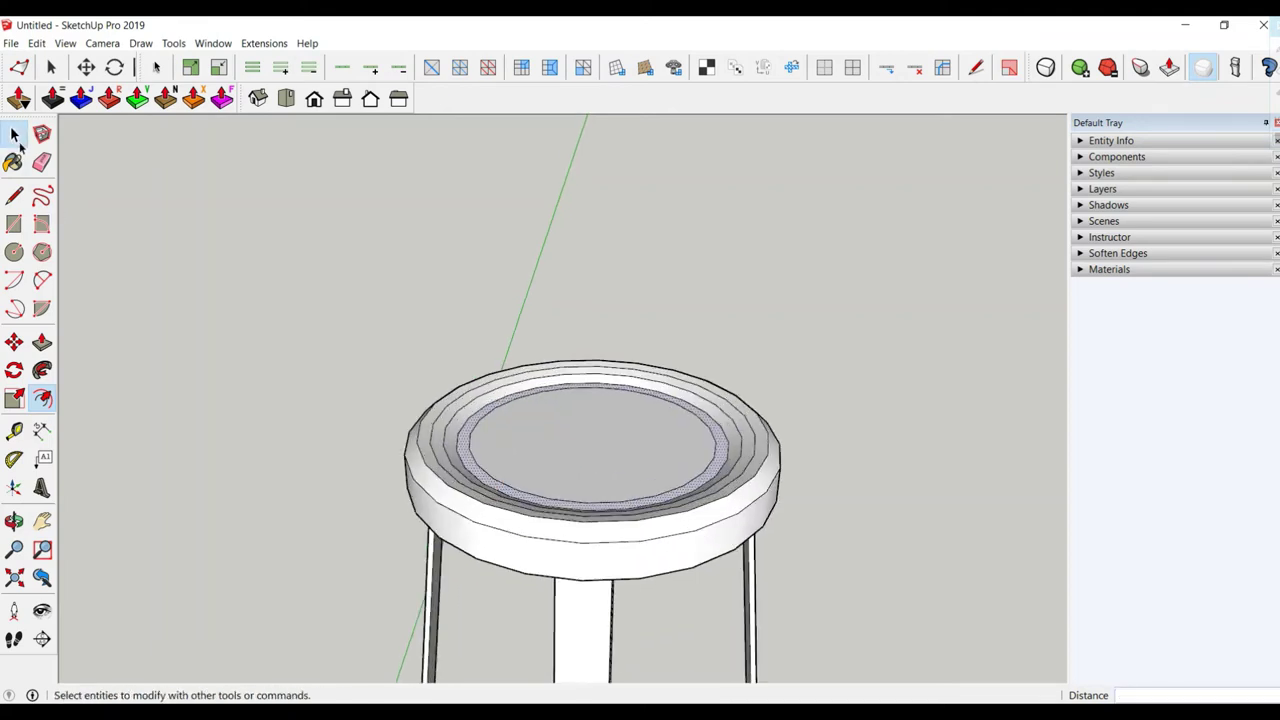
click(14, 133)
double_click(474, 424)
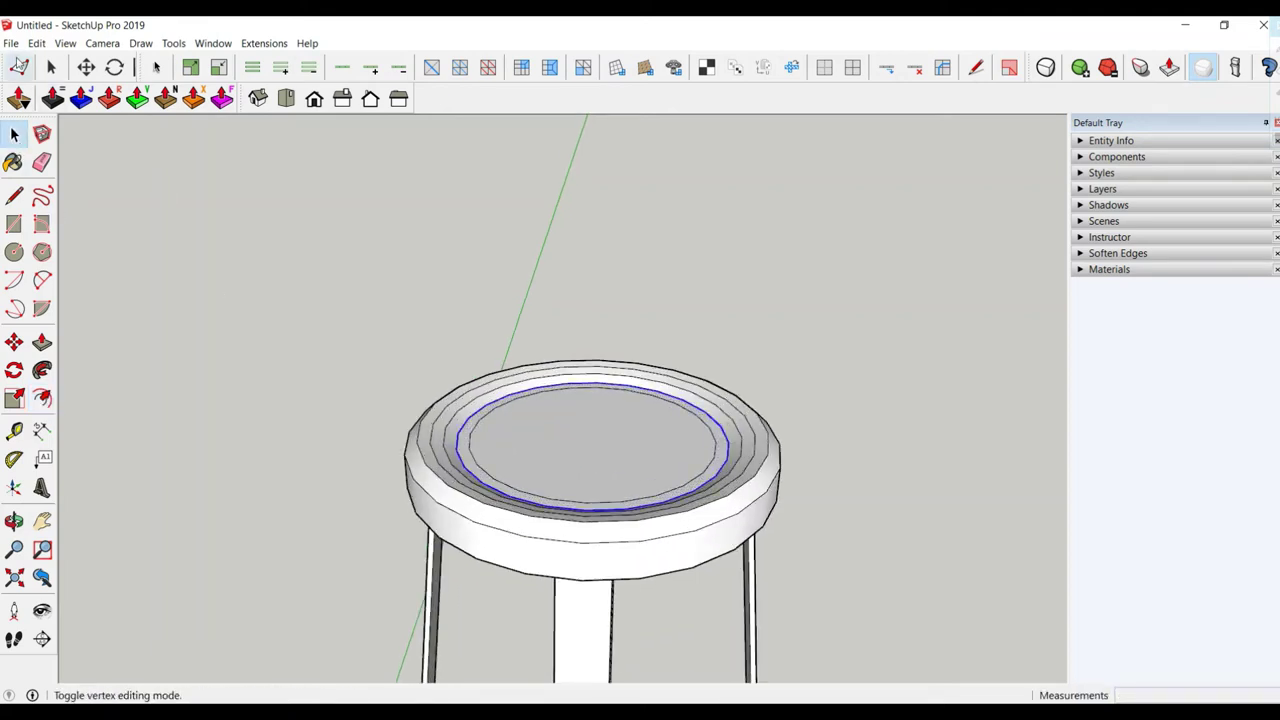
click(19, 67)
drag(594, 335, 595, 342)
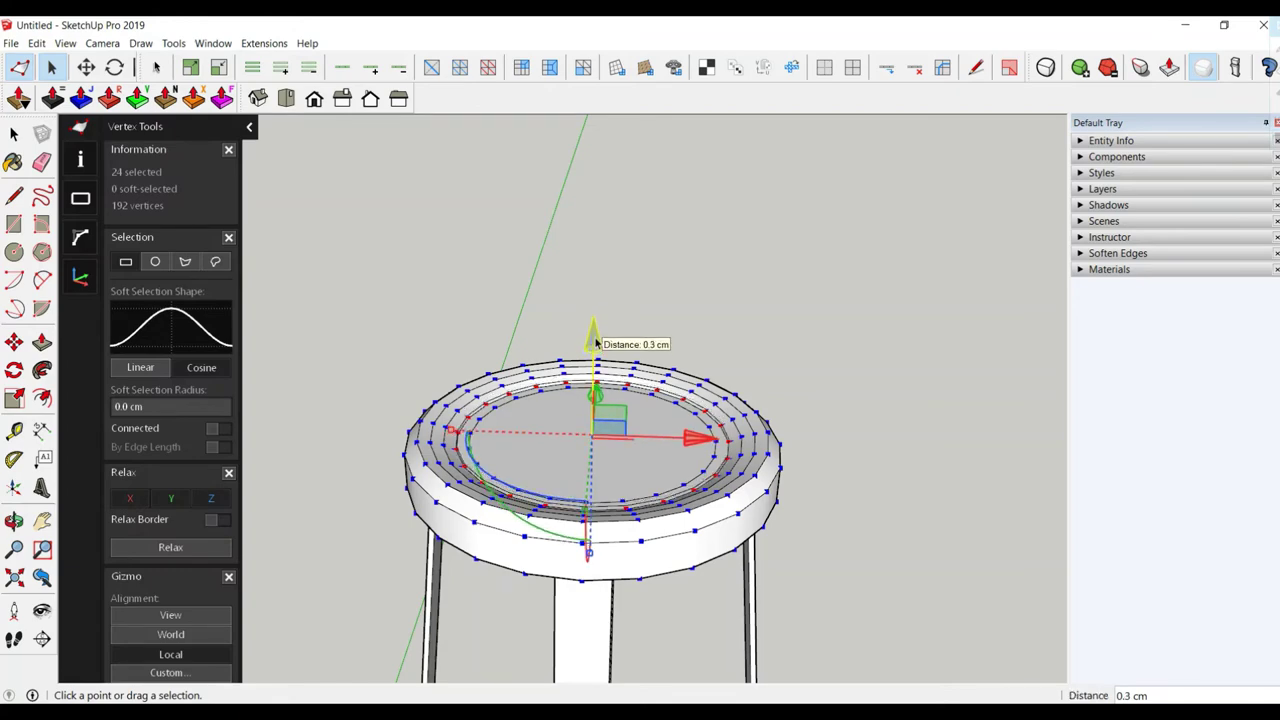
key(o)
mouse_move(487, 373)
mouse_down()
mouse_move(551, 243)
mouse_move(180, 284)
mouse_up()
mouse_move(180, 284)
middle_down()
mouse_move(223, 331)
mouse_move(349, 349)
mouse_move(320, 400)
middle_up()
key(space)
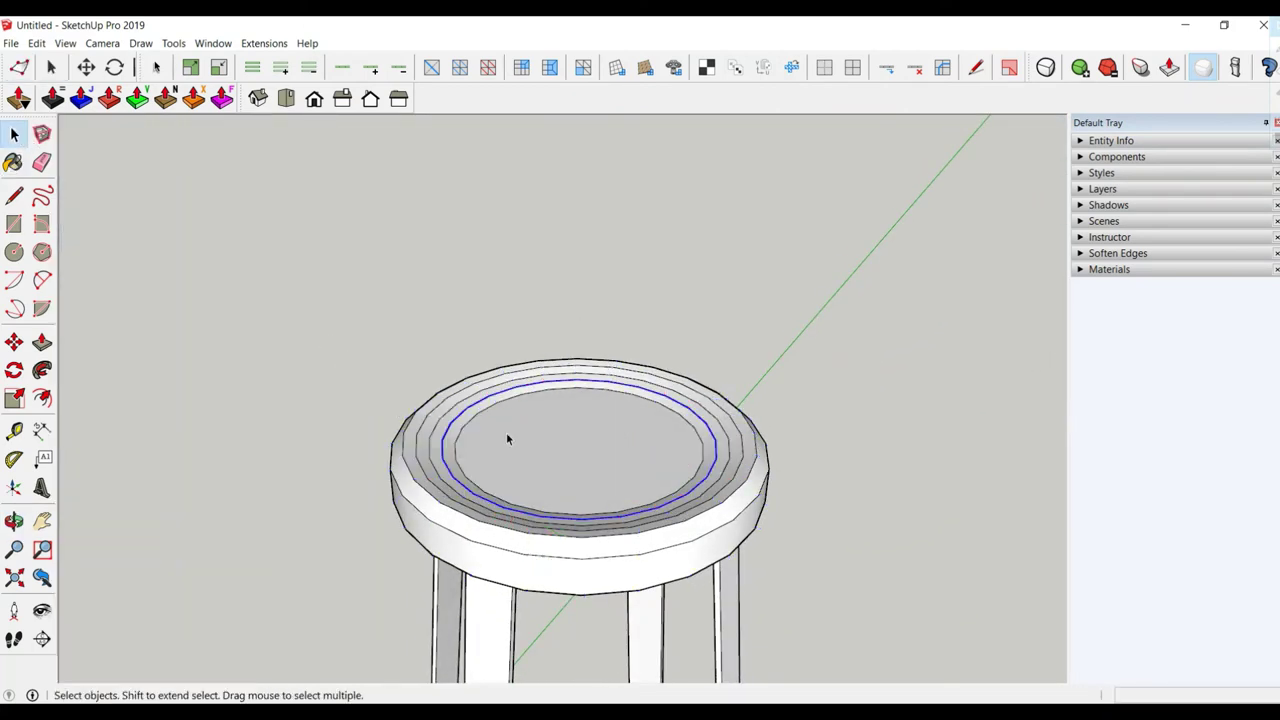
Offset the innermost circle inward to add another ring
click(491, 418)
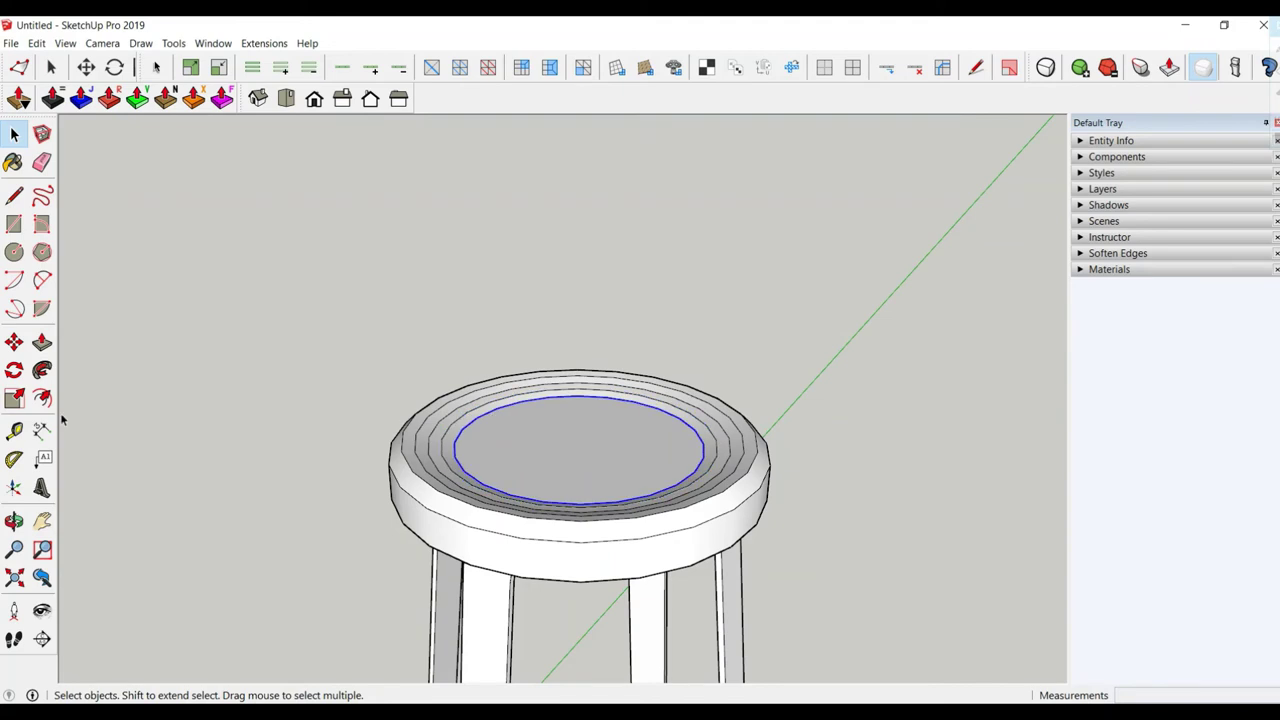
click(42, 398)
click(479, 443)
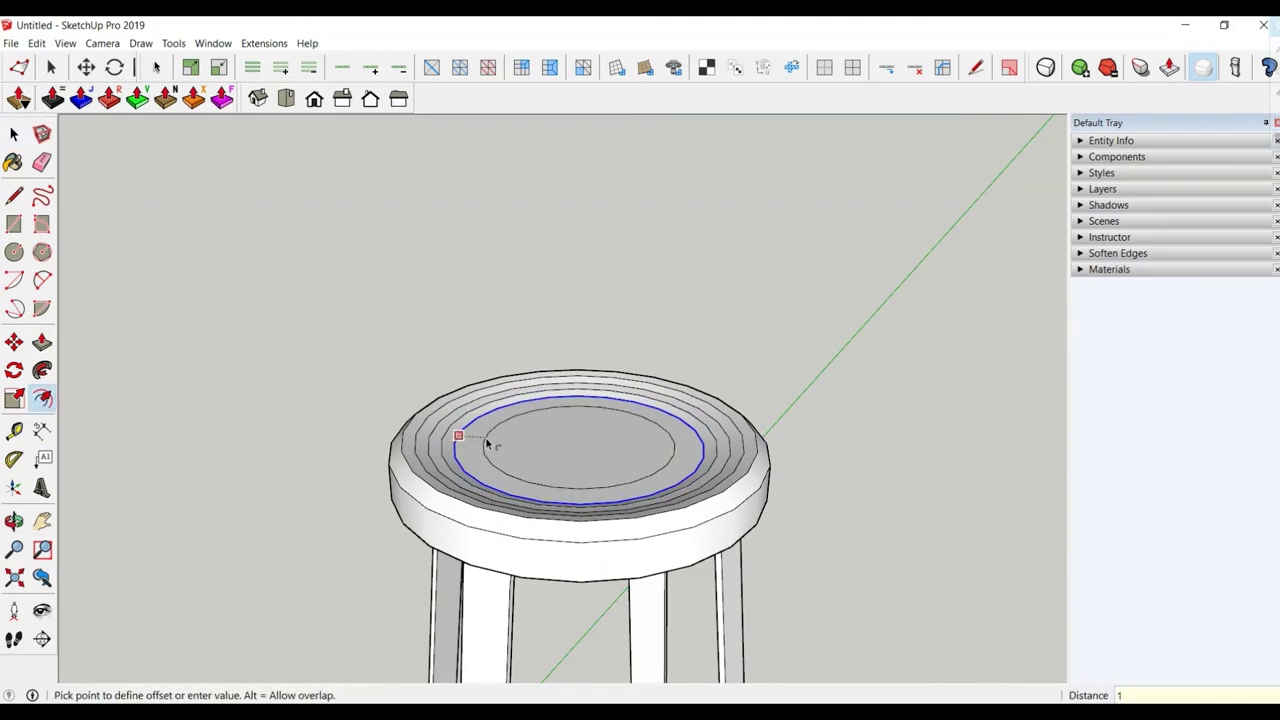
click(487, 443)
click(41, 162)
Shift the new circle's vertices slightly vertically with Vertex Tools
click(14, 133)
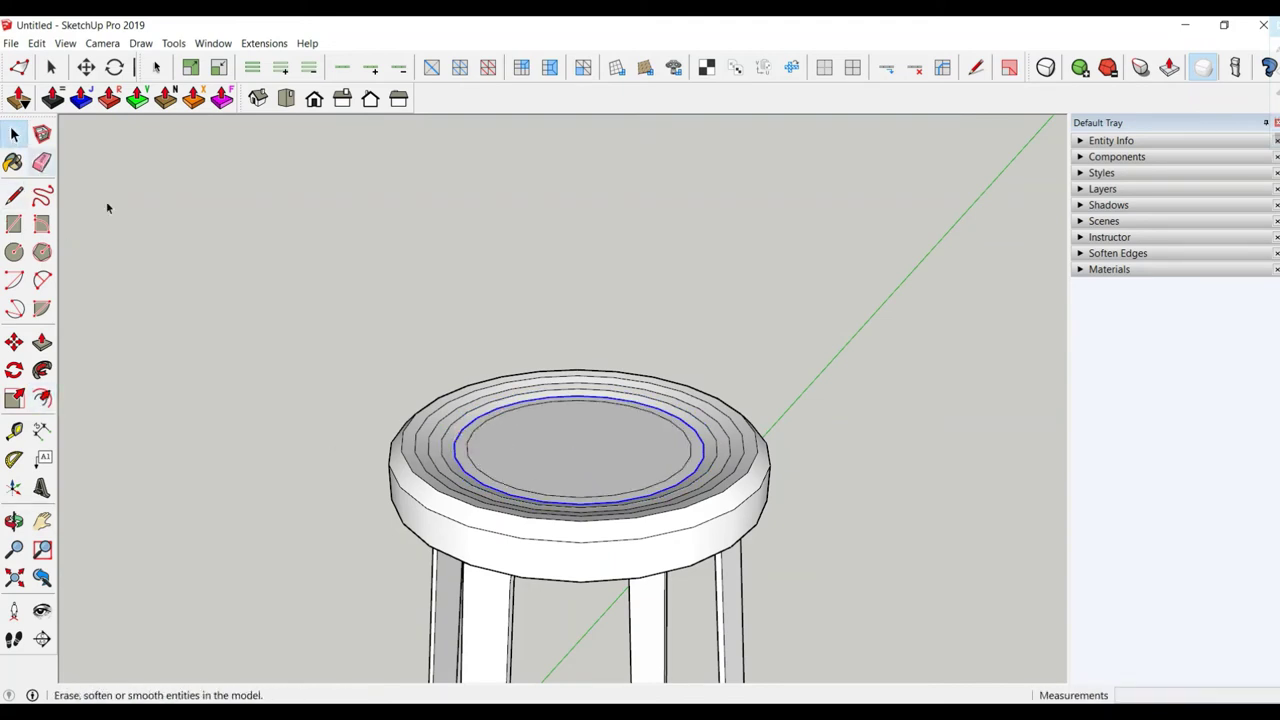
click(19, 67)
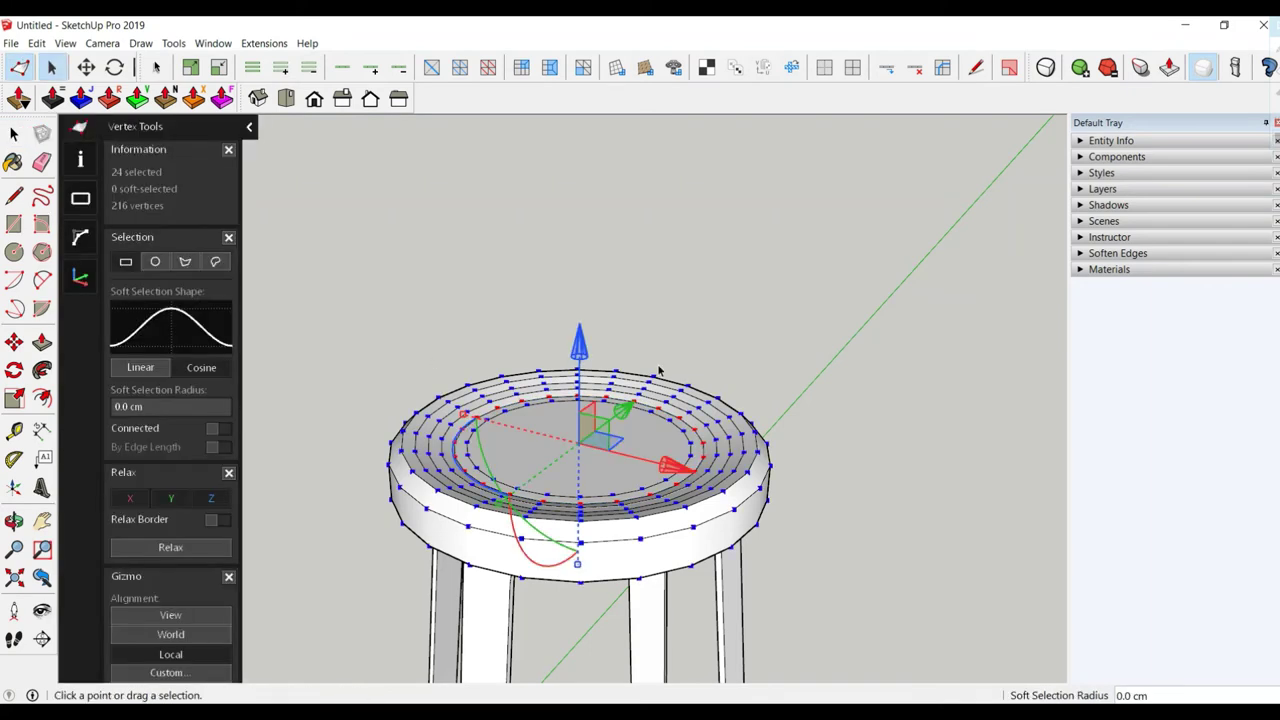
drag(584, 355, 584, 357)
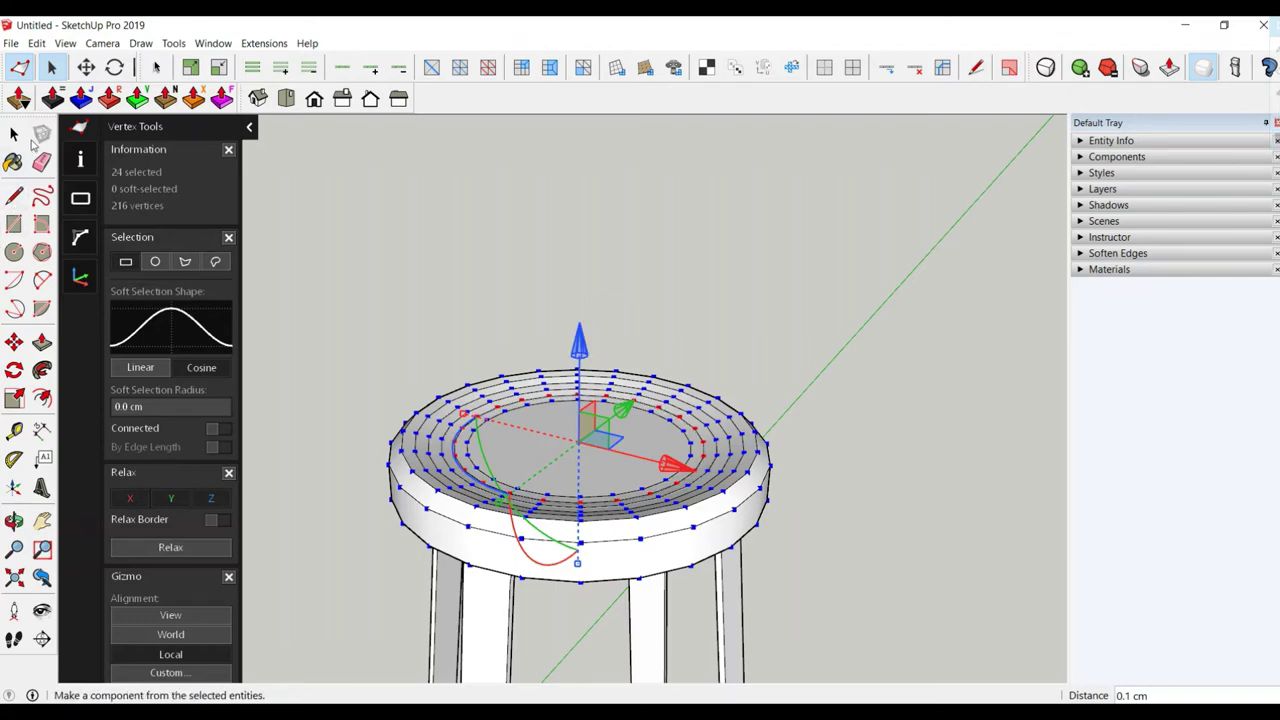
click(14, 133)
Offset the inner seat face again and select the resulting inner circle edge
key(o)
mouse_move(589, 443)
mouse_down()
mouse_move(609, 343)
mouse_move(543, 429)
mouse_up()
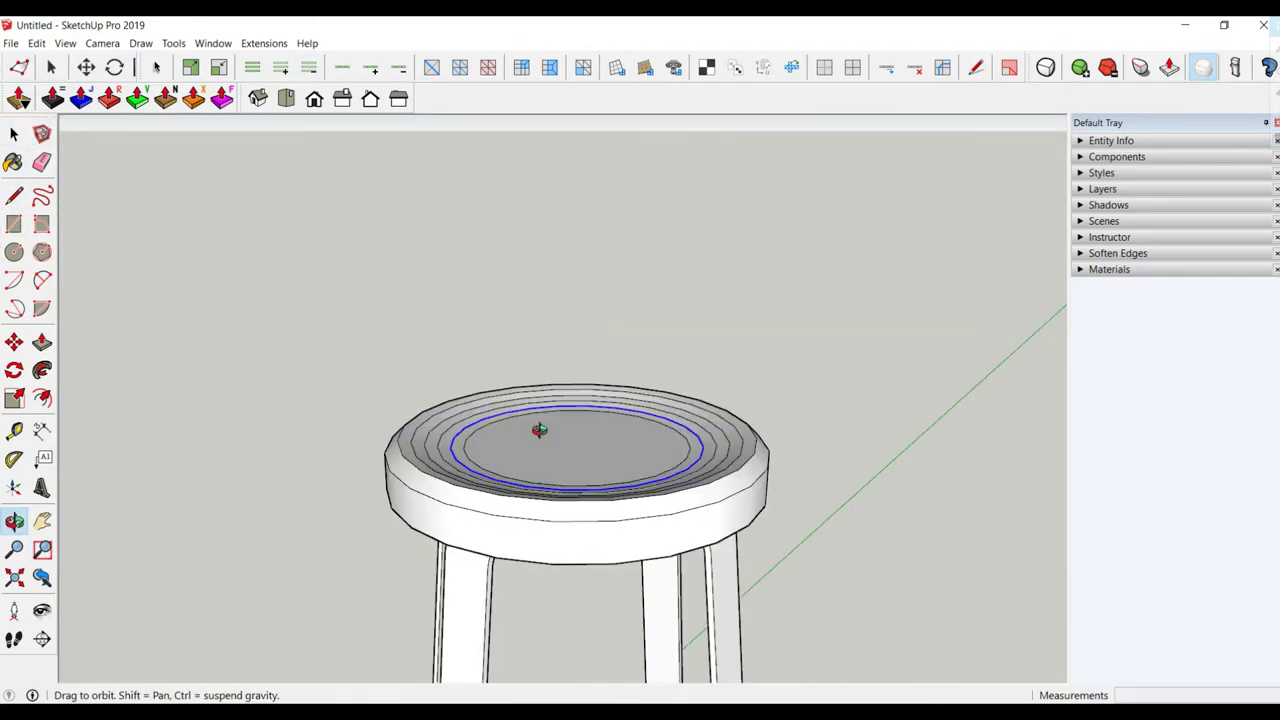
key(space)
click(539, 458)
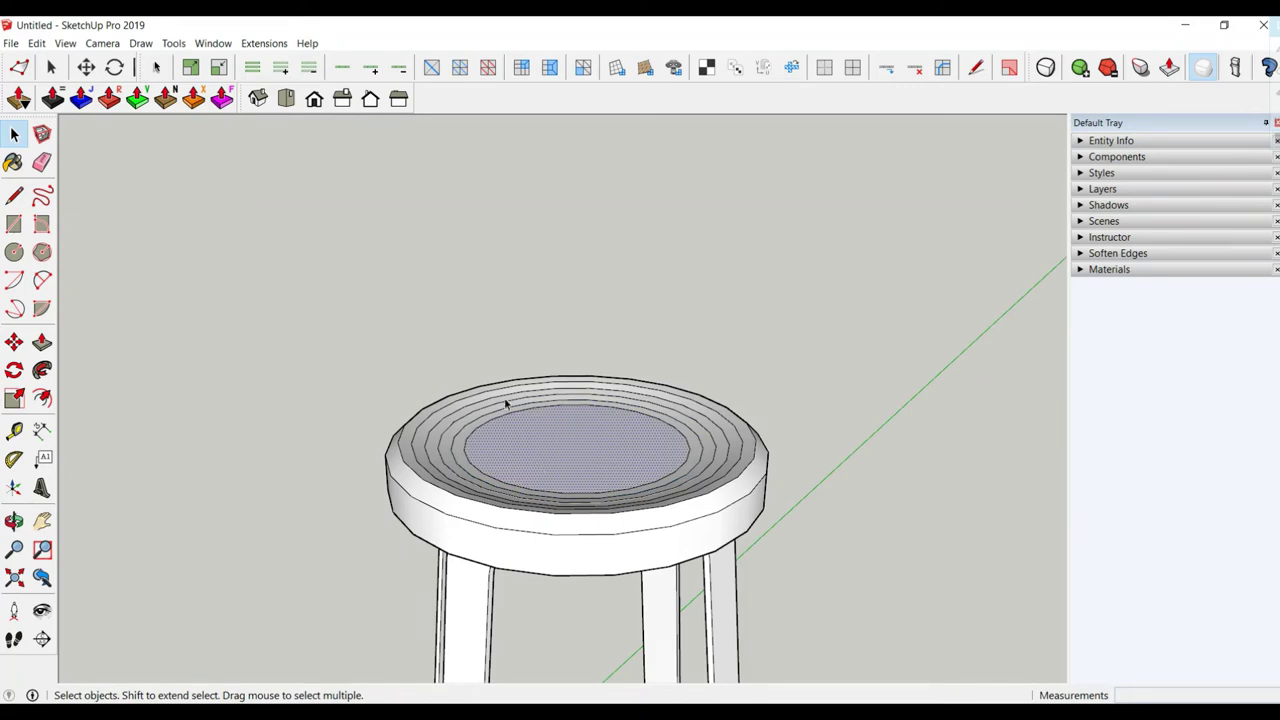
click(42, 398)
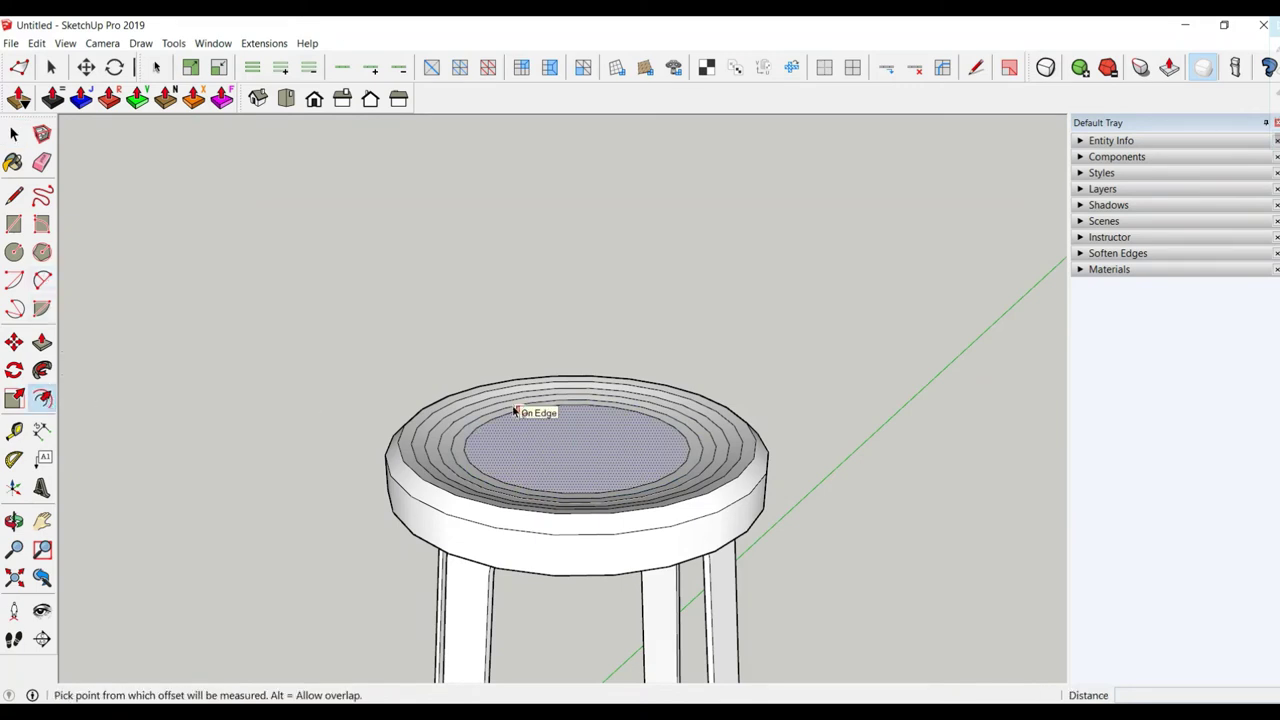
click(516, 413)
click(527, 431)
click(518, 444)
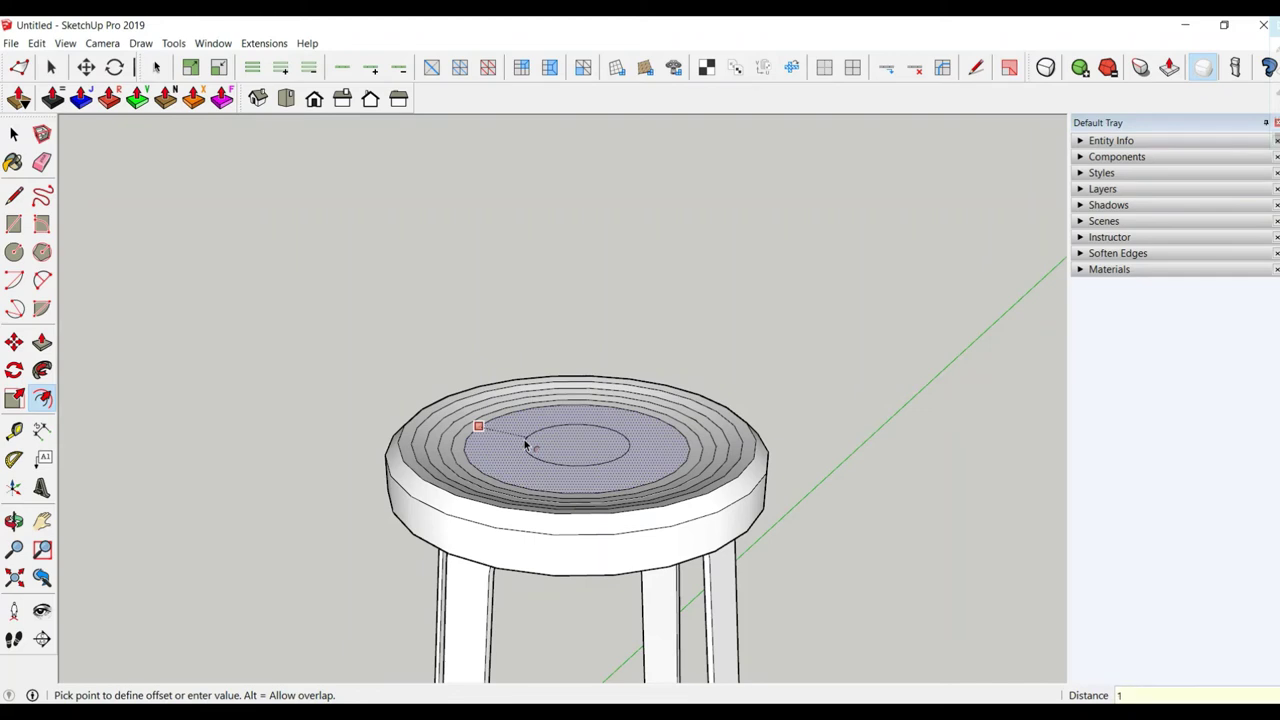
click(525, 442)
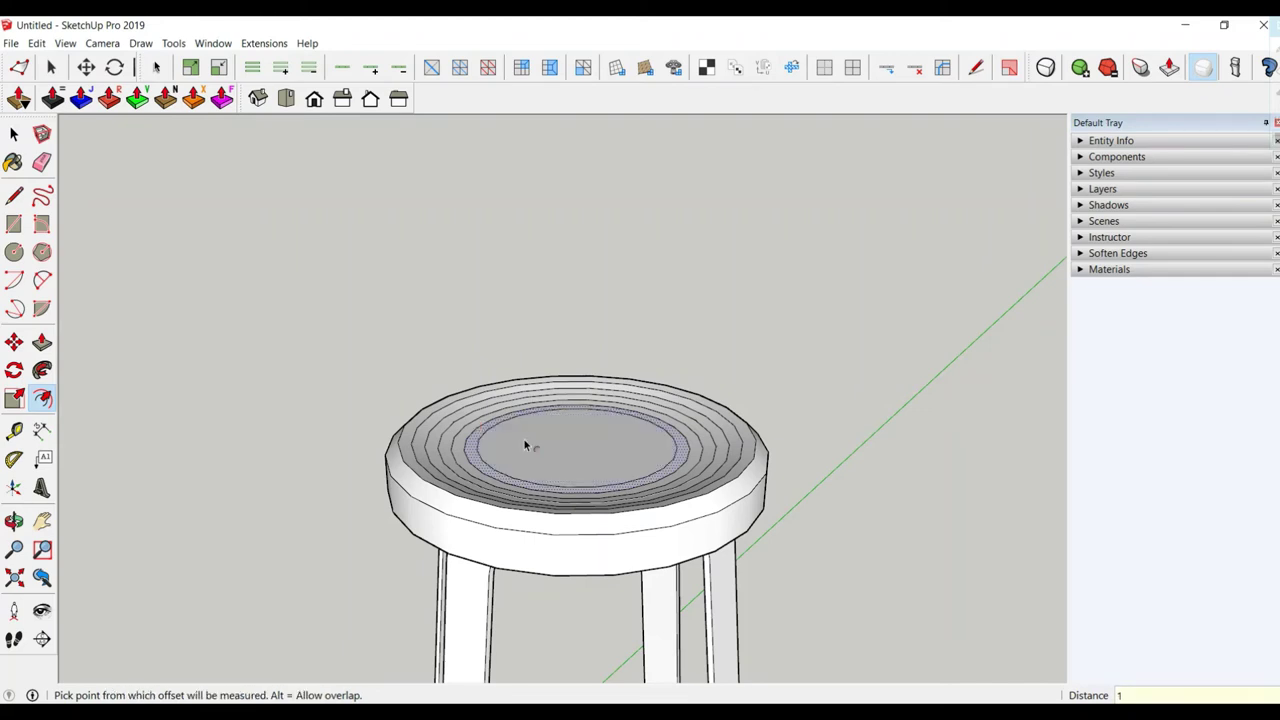
click(13, 135)
click(13, 135)
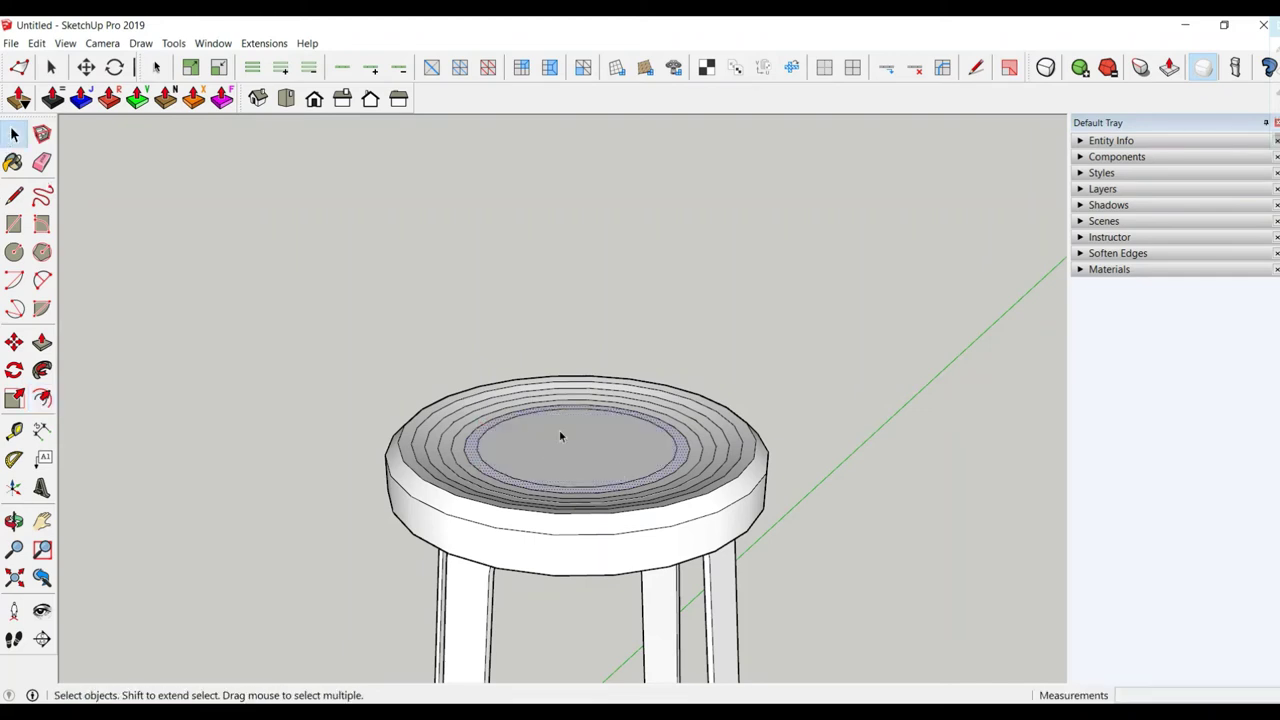
click(481, 443)
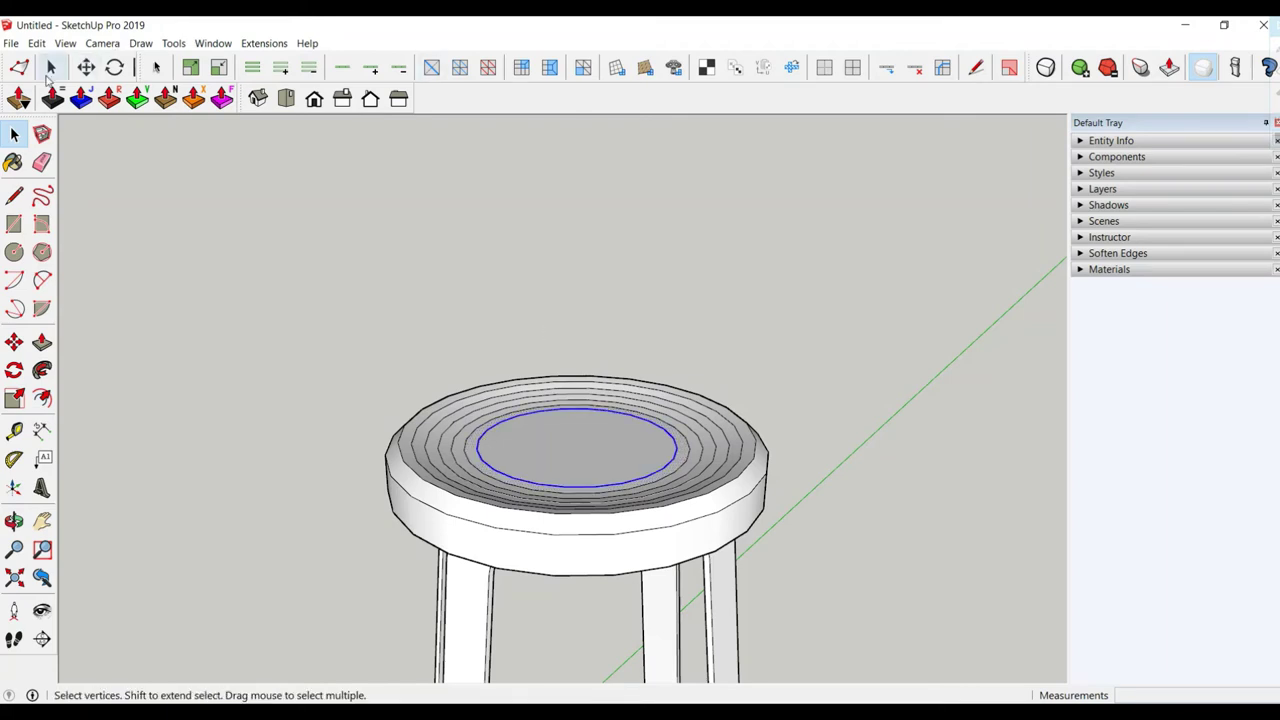
Shift the selected inner circle 0.3 cm vertically with Vertex Tools
click(19, 67)
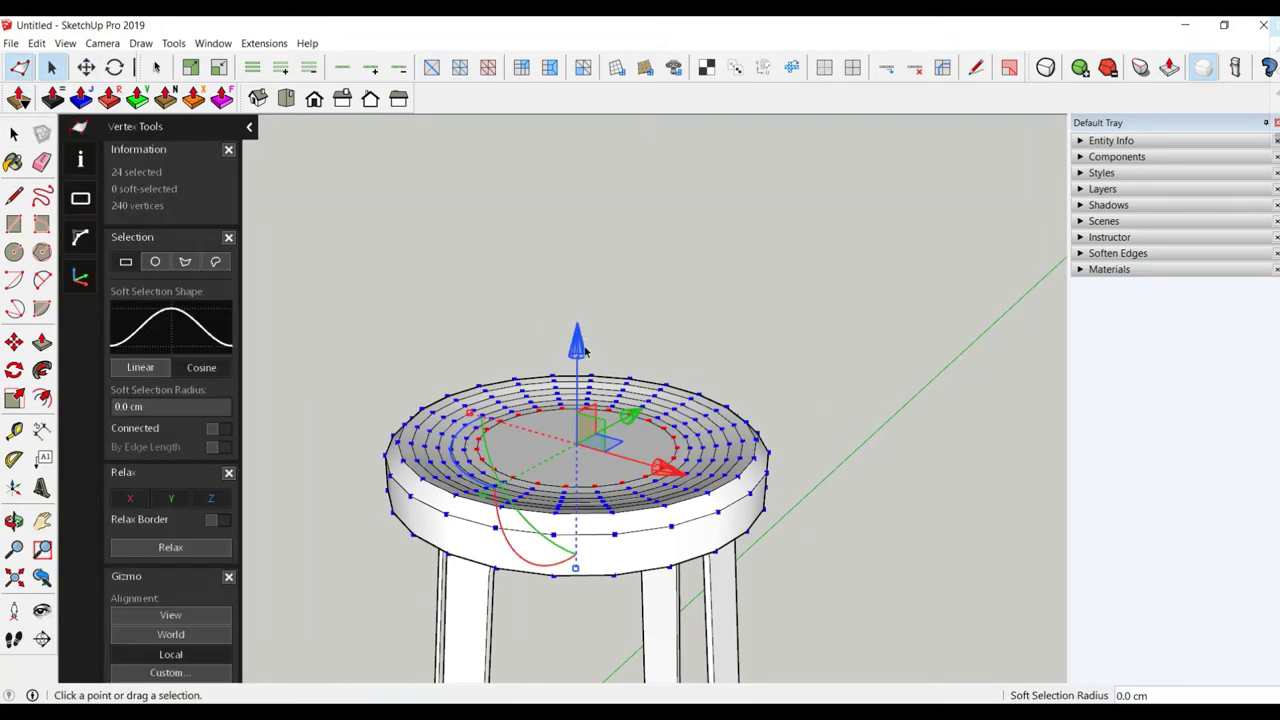
drag(578, 348, 579, 355)
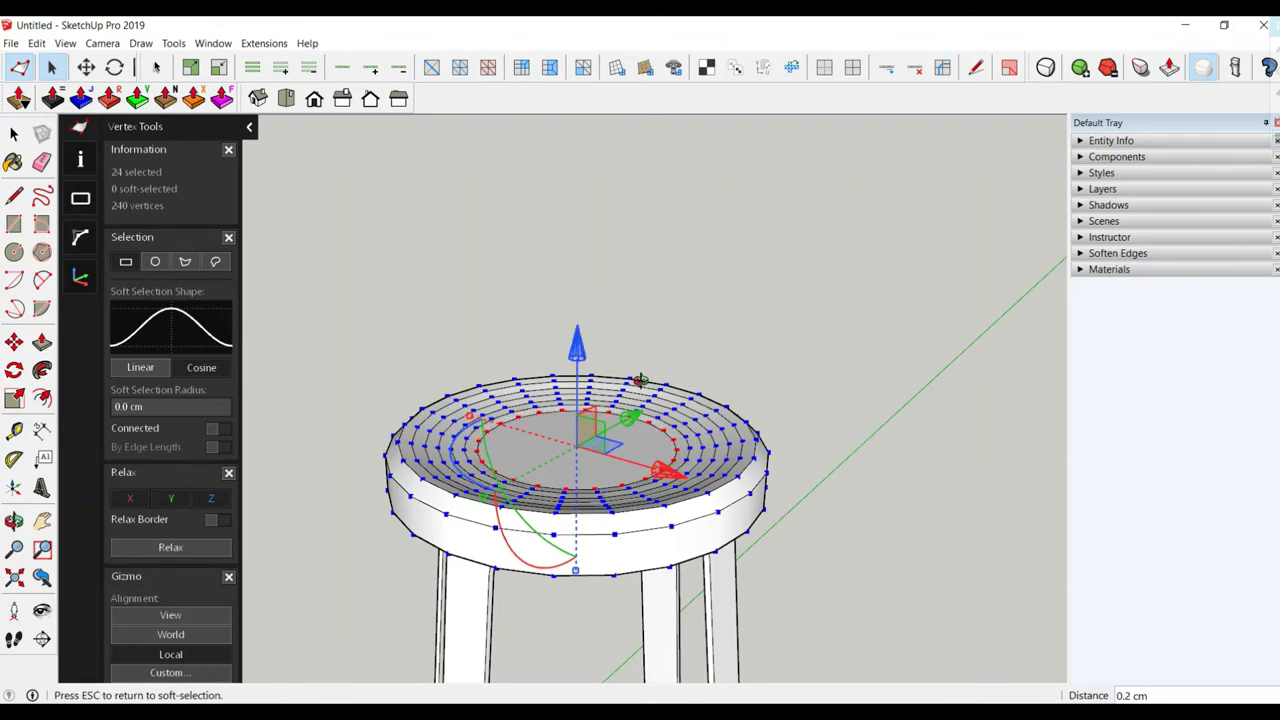
mouse_move(640, 374)
middle_down()
mouse_move(700, 300)
mouse_move(520, 400)
middle_up()
Offset the inner seat face inward by 2
key(f)
click(501, 386)
text(2)
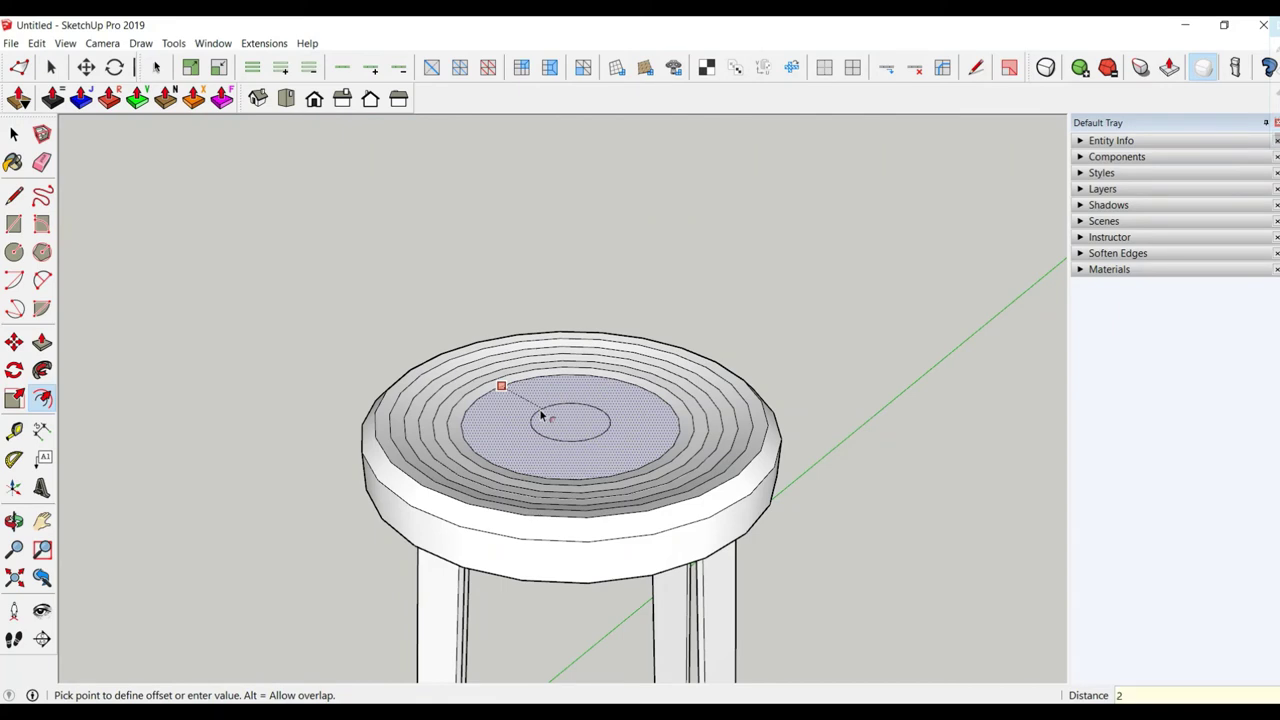
key(Return)
mouse_move(541, 416)
middle_down()
mouse_move(563, 363)
mouse_move(567, 388)
middle_up()
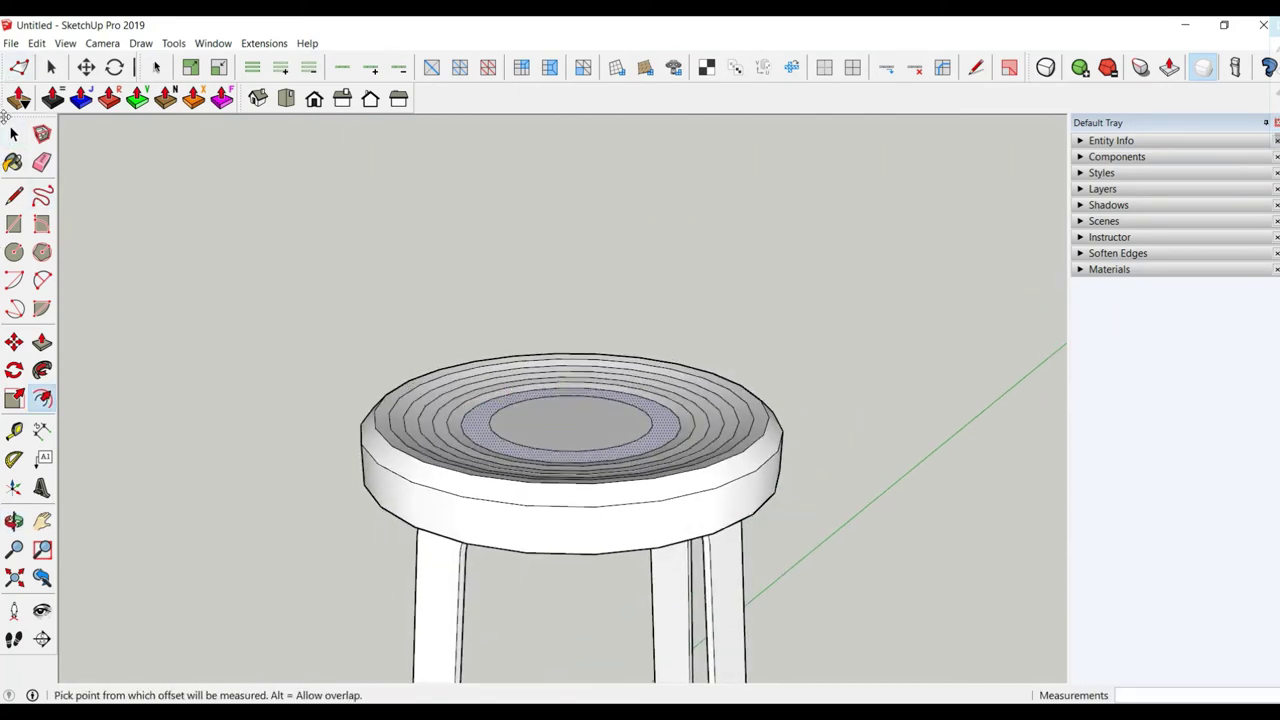
Reselect the inner circle edge and shift it 0.2 cm vertically
click(14, 134)
click(105, 248)
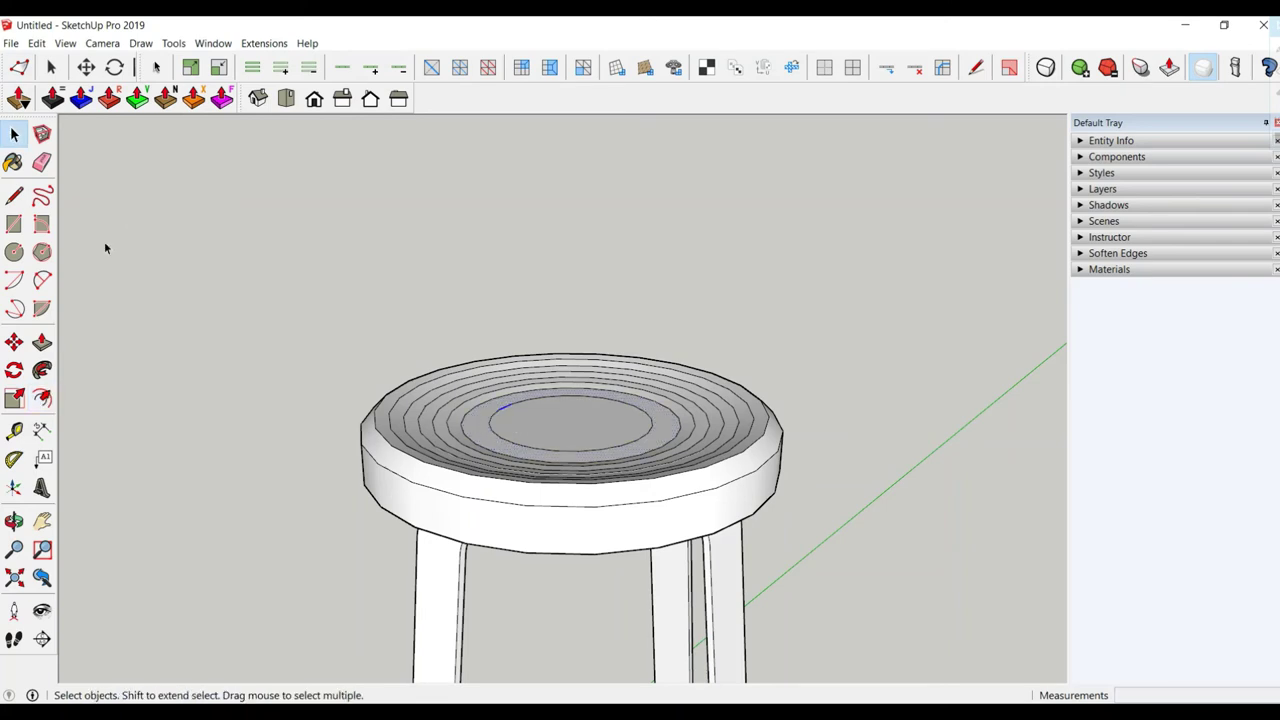
double_click(531, 442)
click(535, 448)
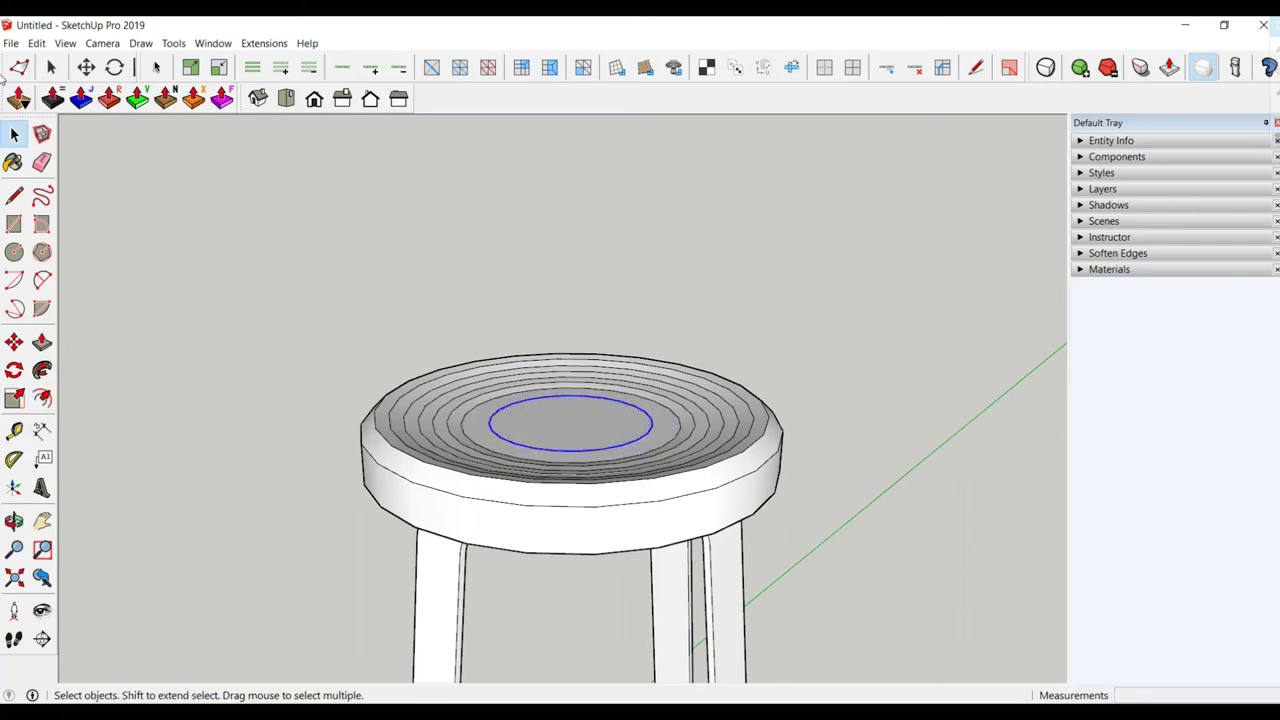
click(18, 68)
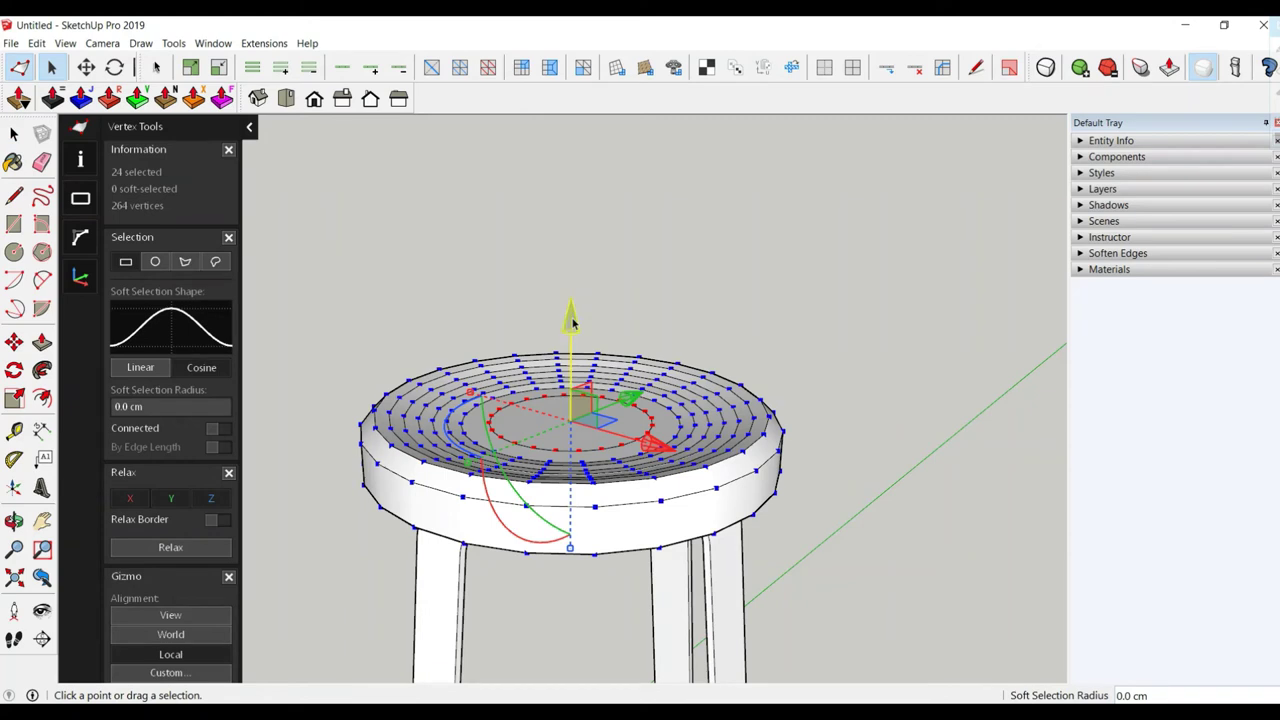
drag(570, 327, 573, 327)
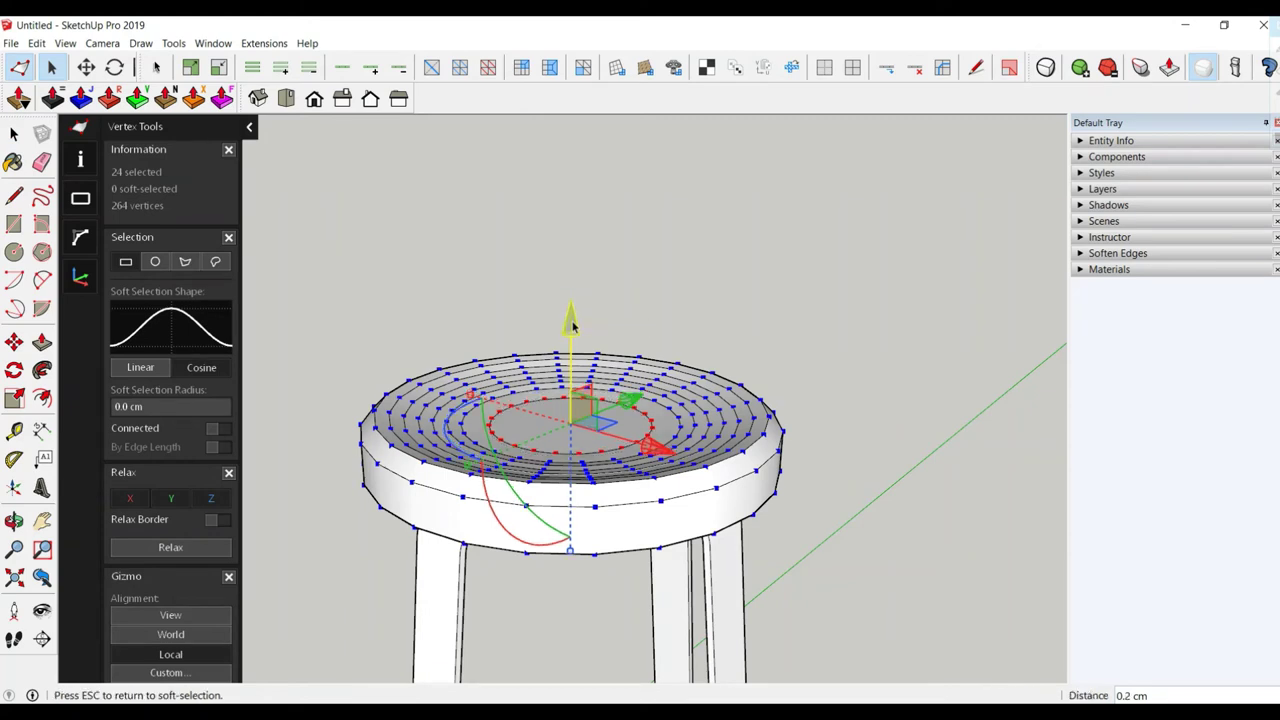
click(14, 134)
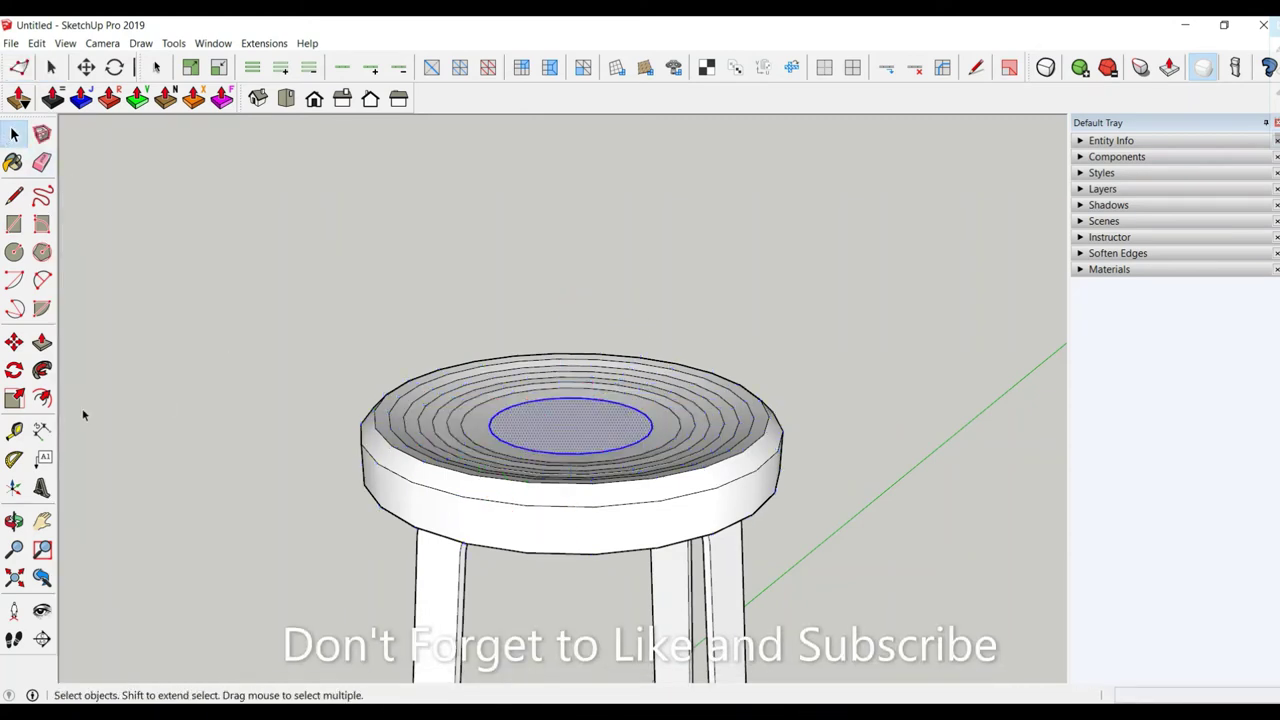
Offset the inner circle to create a smaller circle inside it
click(42, 398)
click(521, 406)
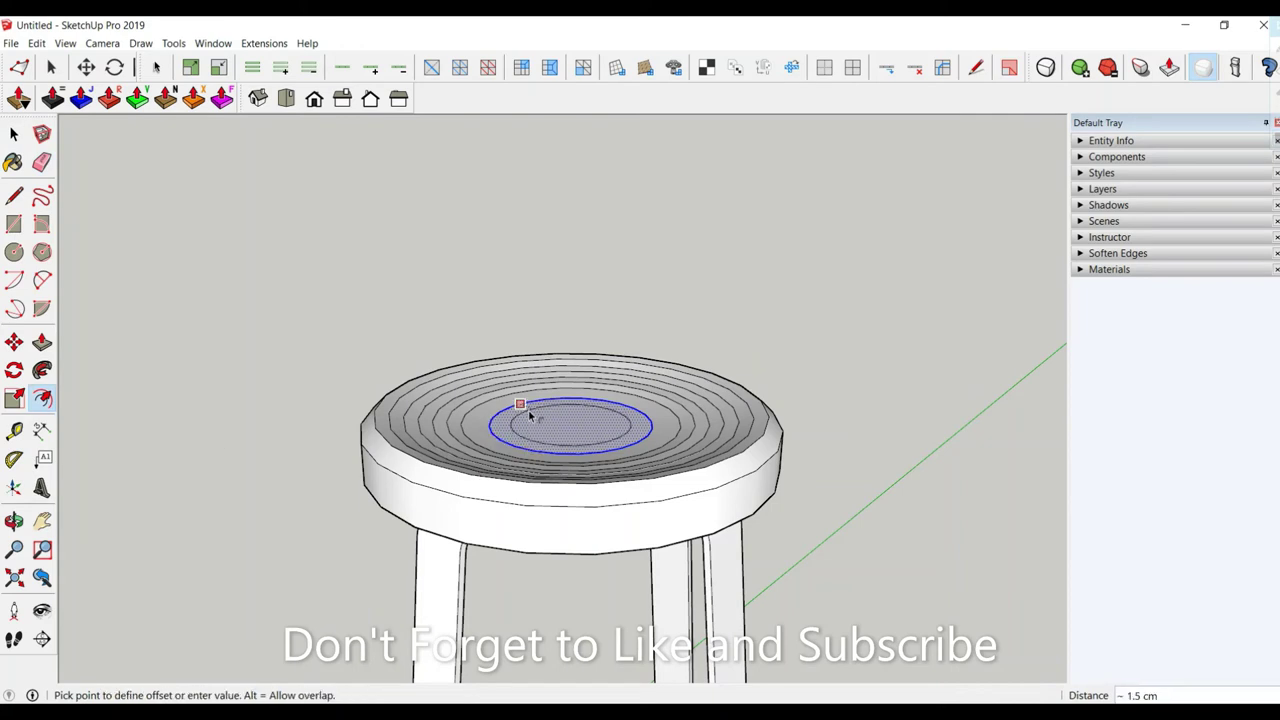
text(2)
click(530, 416)
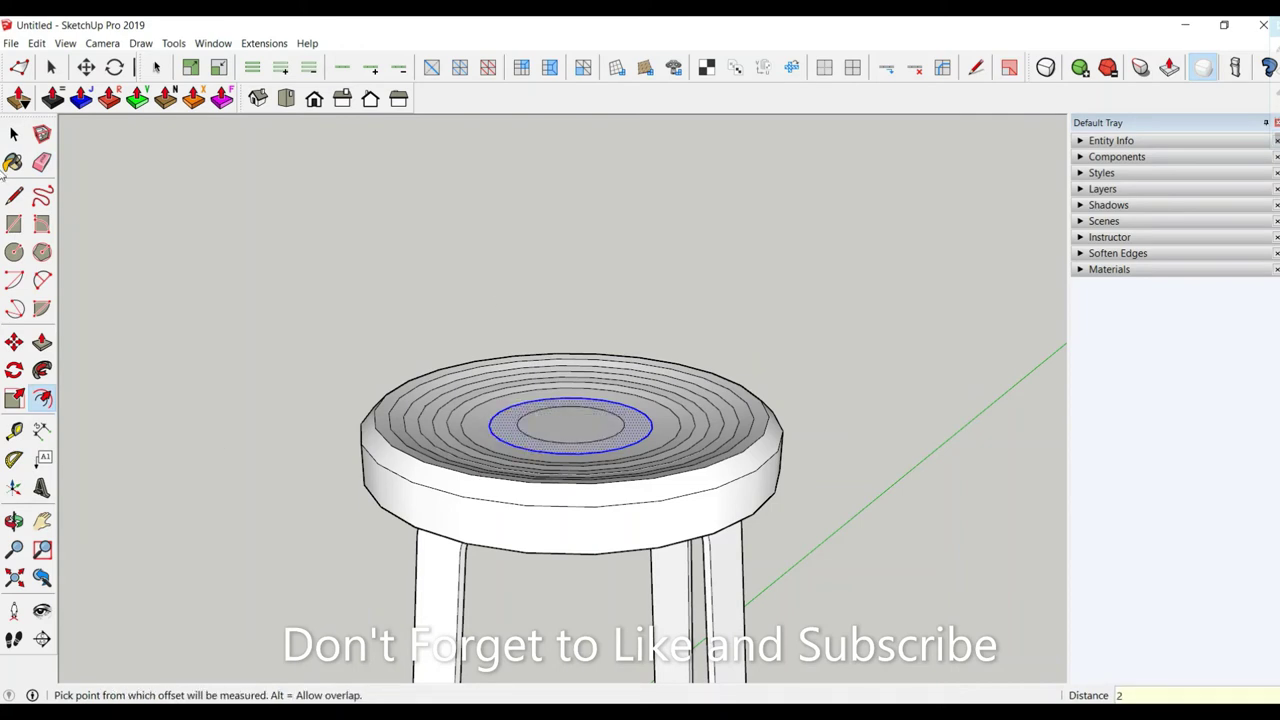
click(14, 133)
click(19, 67)
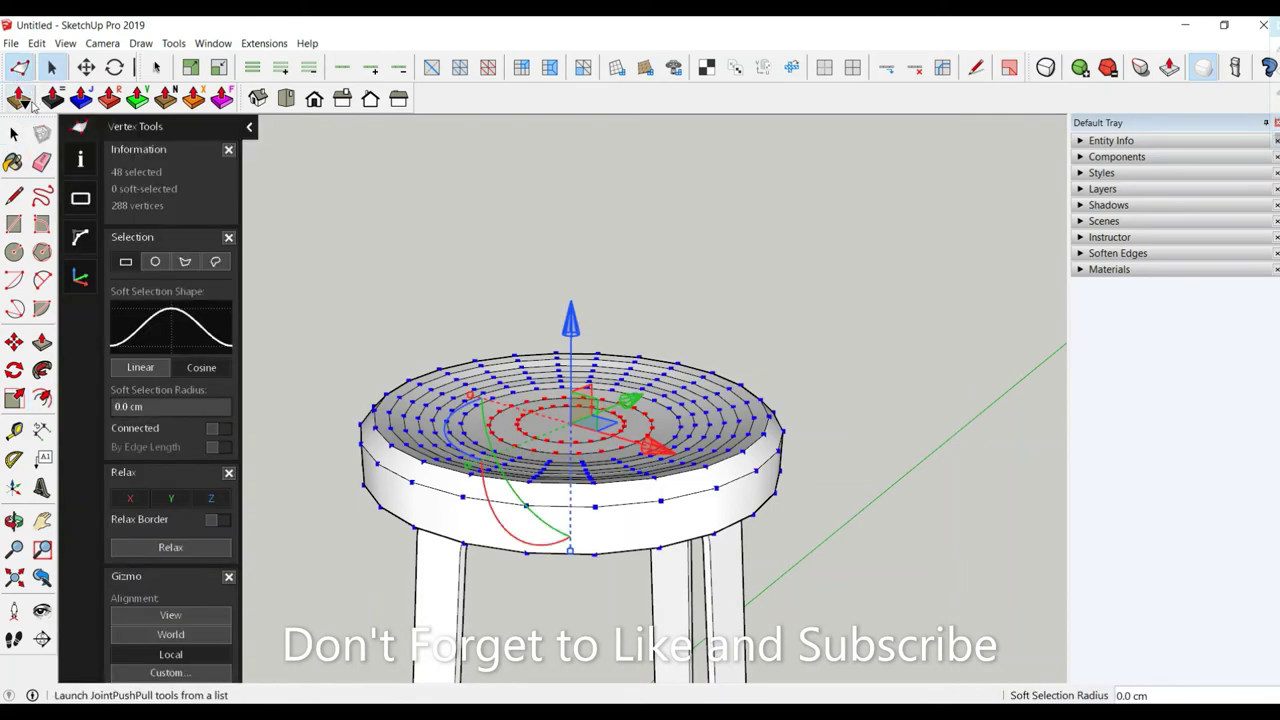
click(14, 133)
Raise the inner circular face 0.1 cm with Vertex Tools
click(540, 424)
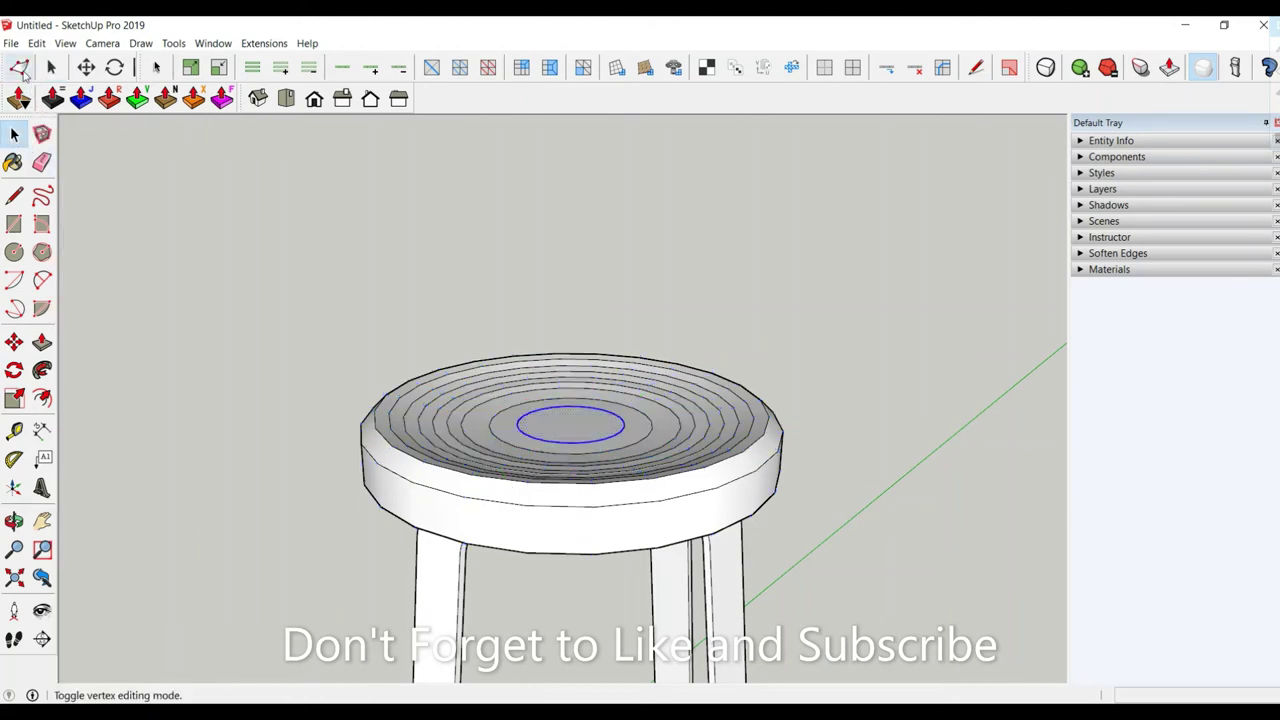
click(19, 67)
drag(570, 317, 571, 322)
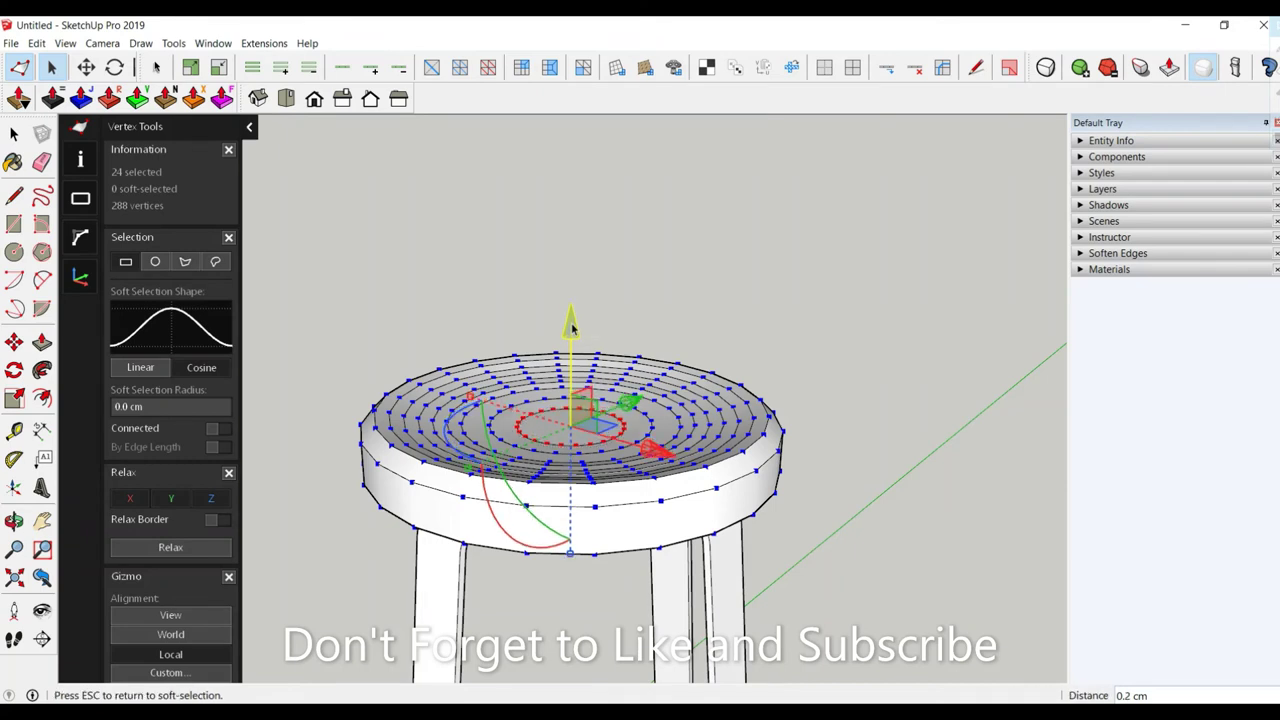
click(14, 133)
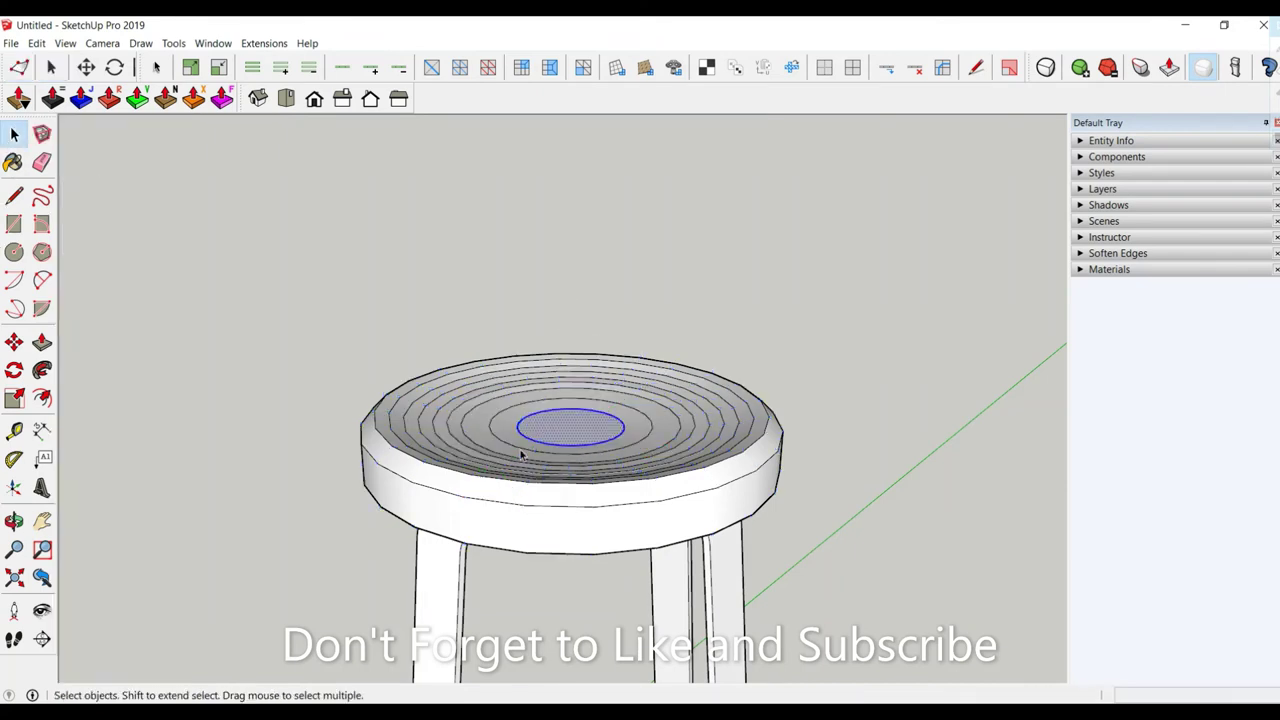
Offset the inner circle's edge inward by 2
click(42, 398)
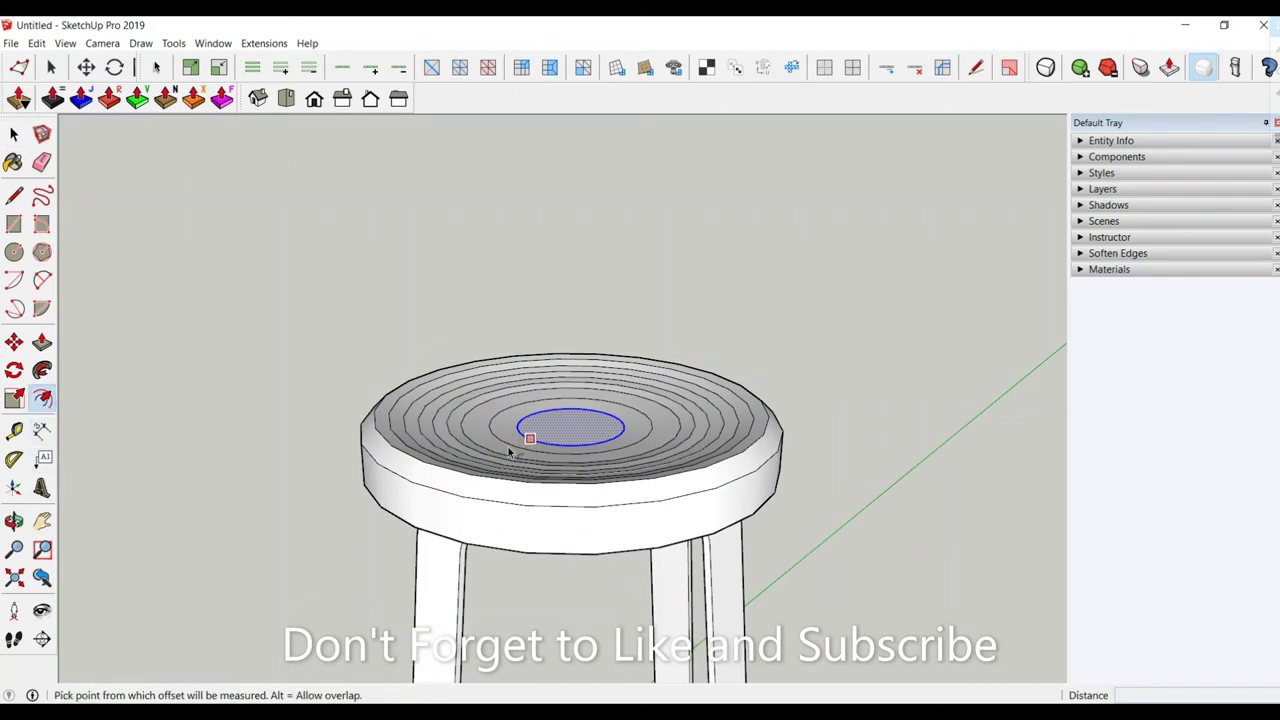
click(533, 414)
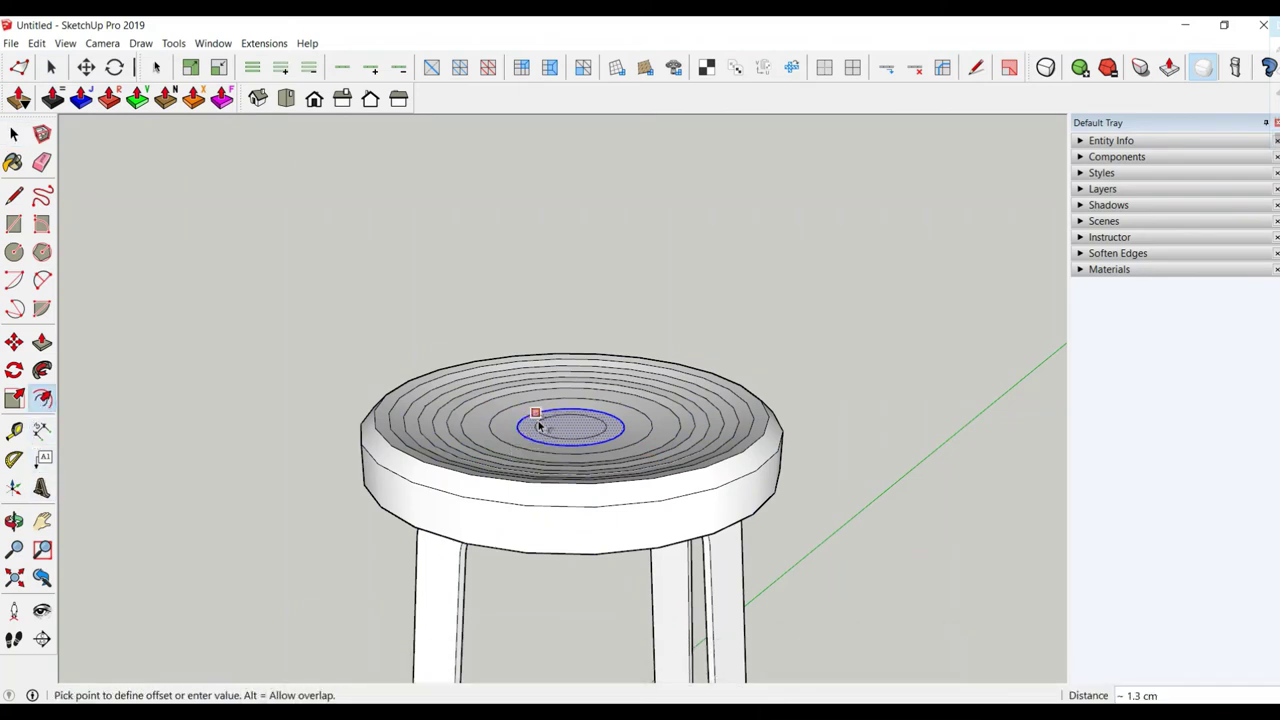
text(2)
key(Return)
key(space)
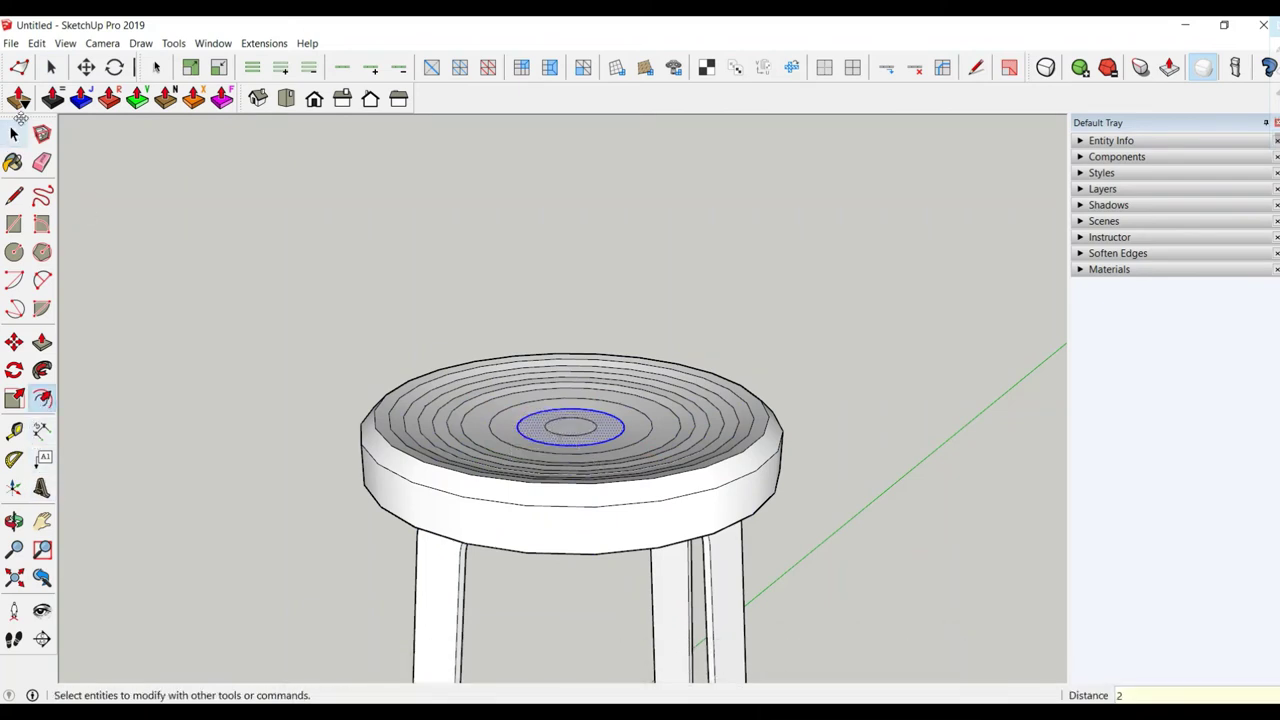
Lift the new small central circle 0.1 cm with Vertex Tools
click(566, 432)
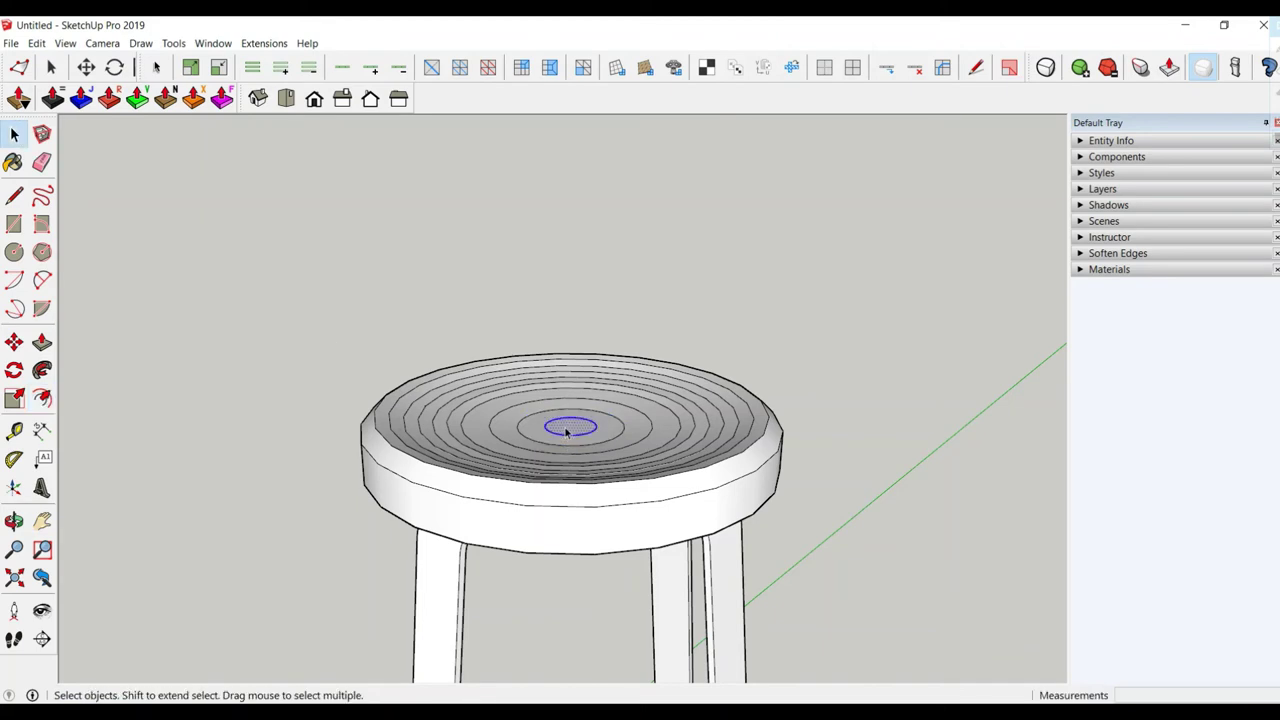
click(19, 67)
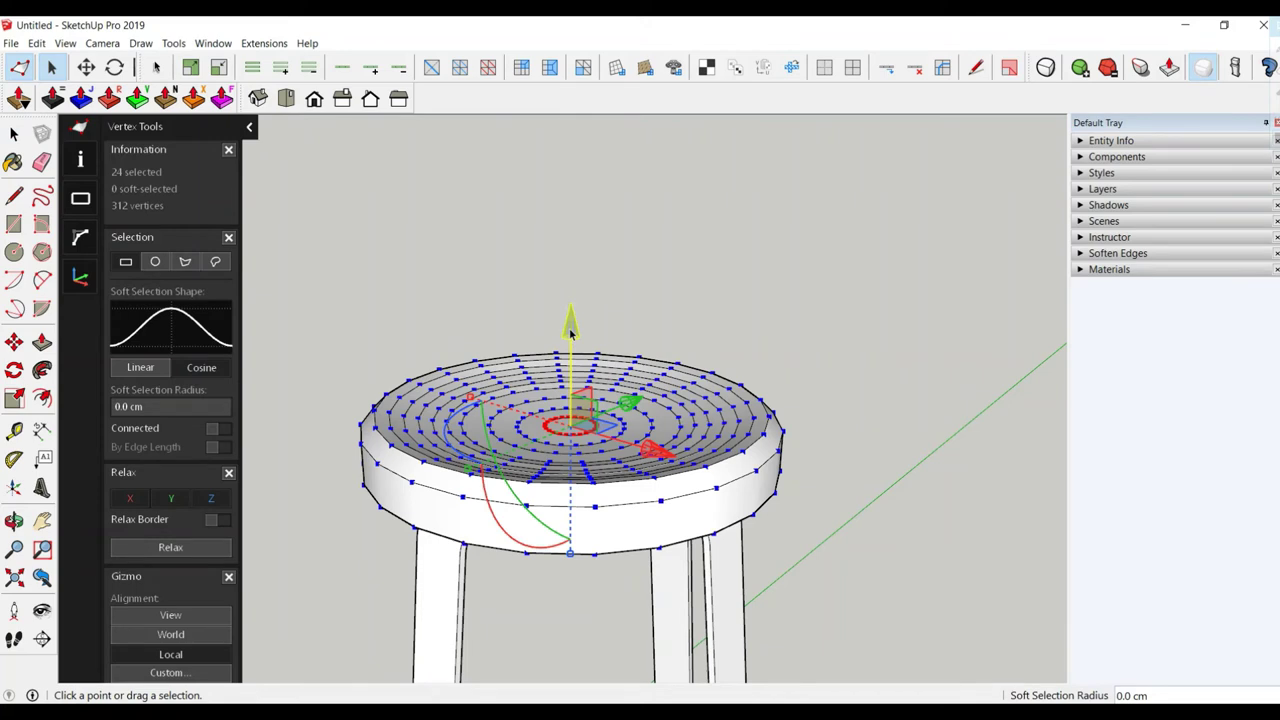
drag(569, 327, 571, 331)
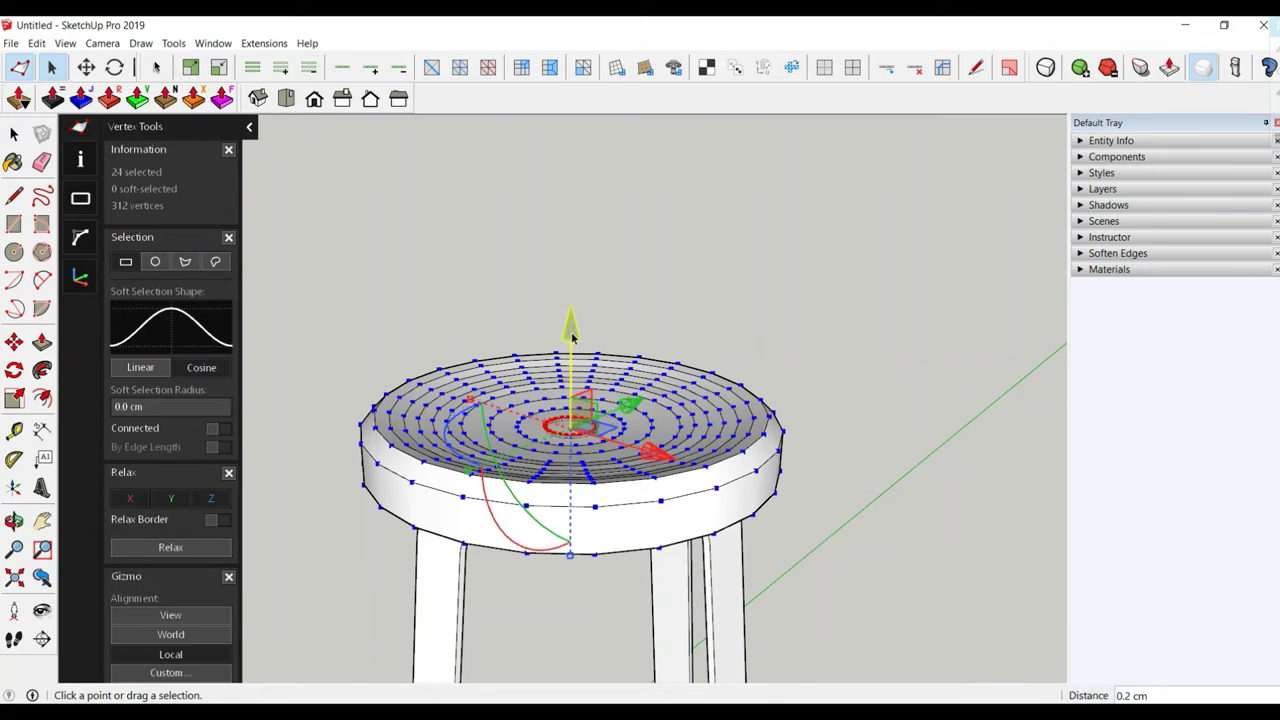
click(14, 134)
scroll(535, 592, down, 3)
Select the whole seat and switch it to its control mesh display
scroll(588, 600, down, 2)
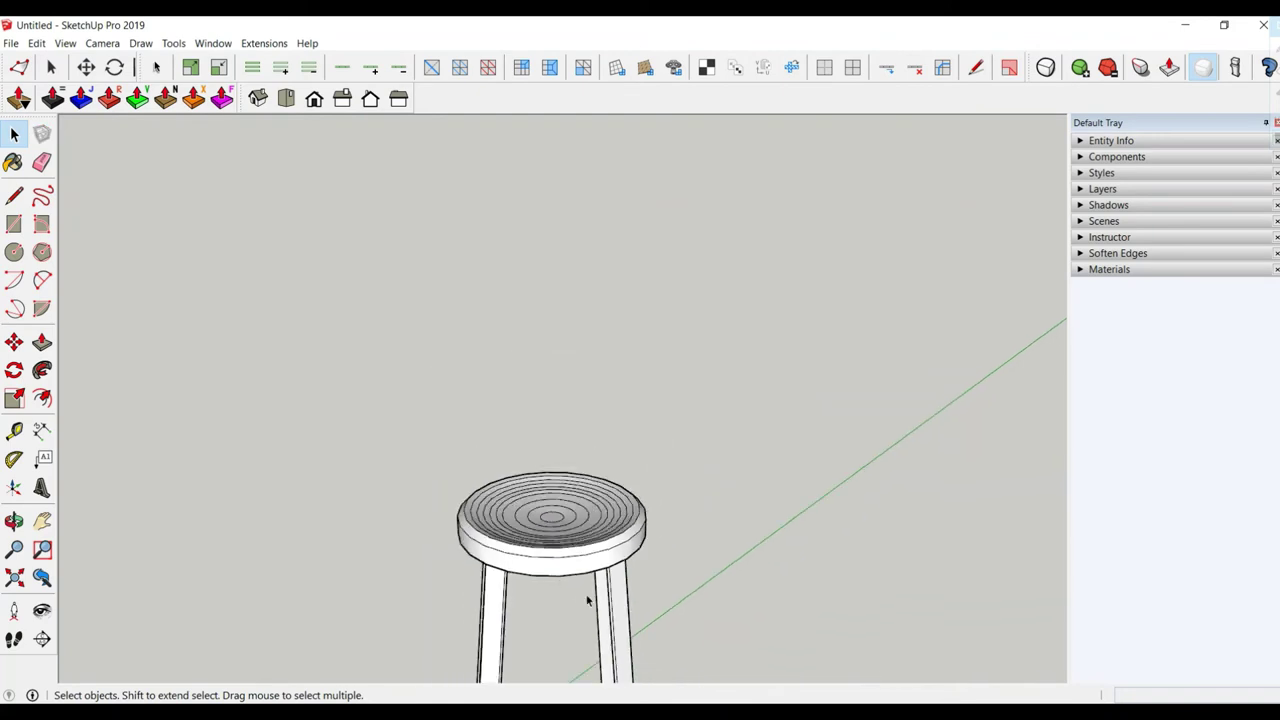
scroll(588, 600, up, 1)
scroll(500, 545, up, 3)
triple_click(489, 519)
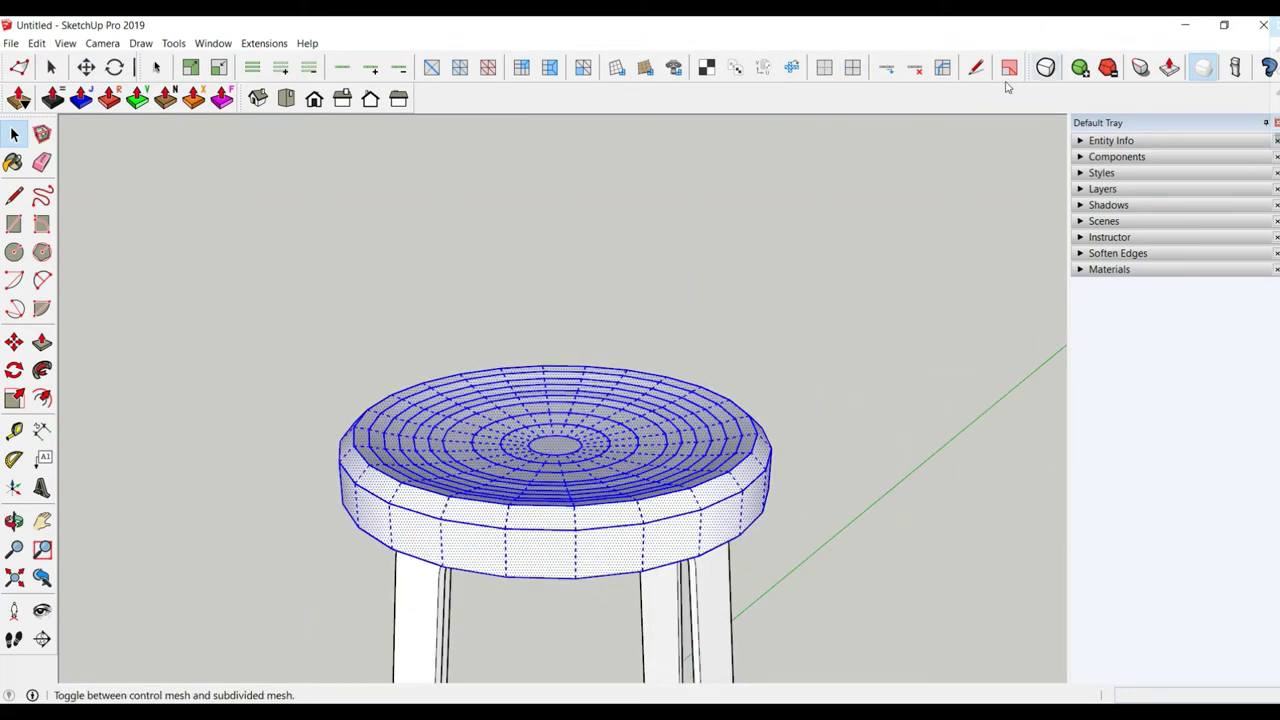
click(852, 67)
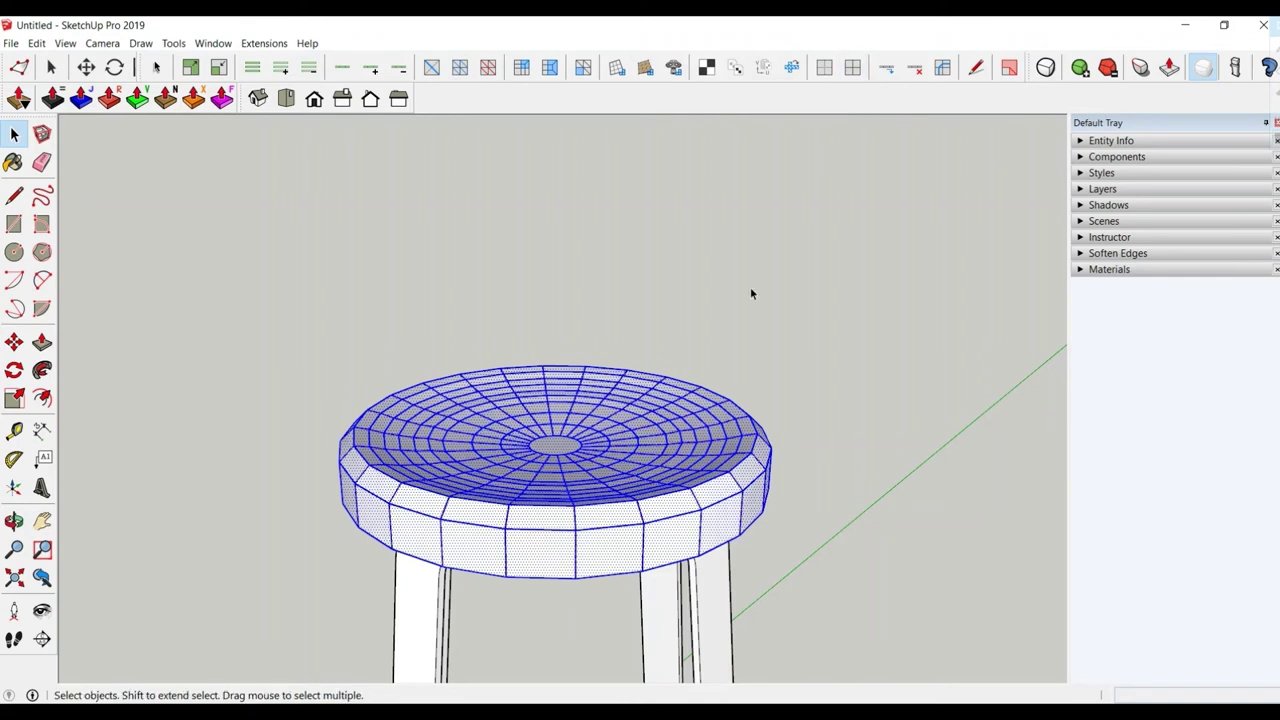
click(203, 444)
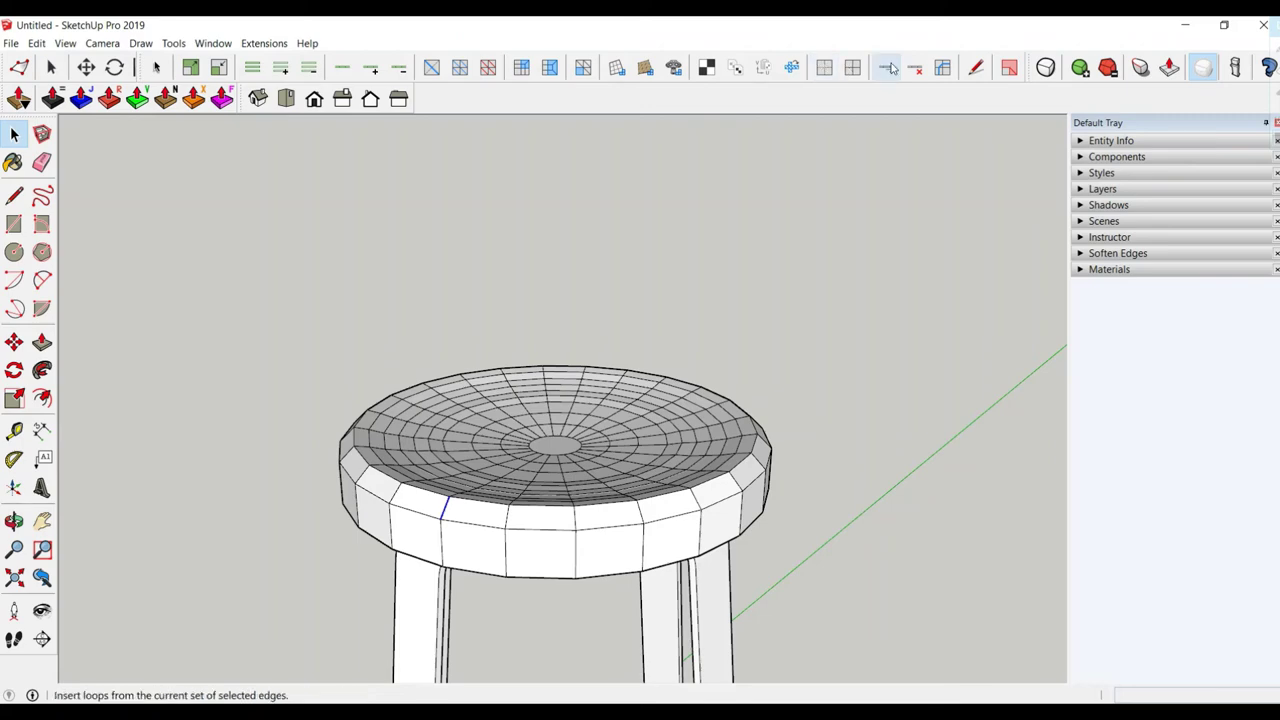
Insert an edge loop around the seat rim just below the top
click(886, 67)
middle_drag(663, 499, 411, 503)
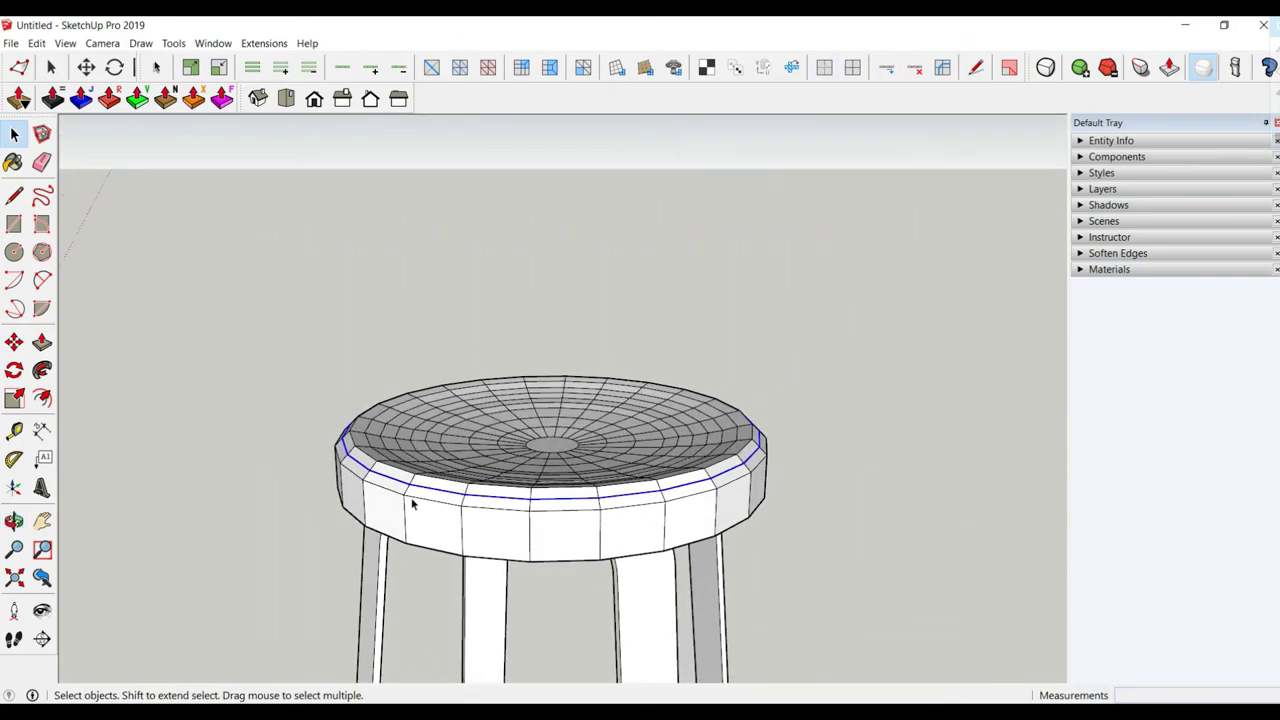
scroll(409, 504, up, 2)
scroll(407, 505, up, 2)
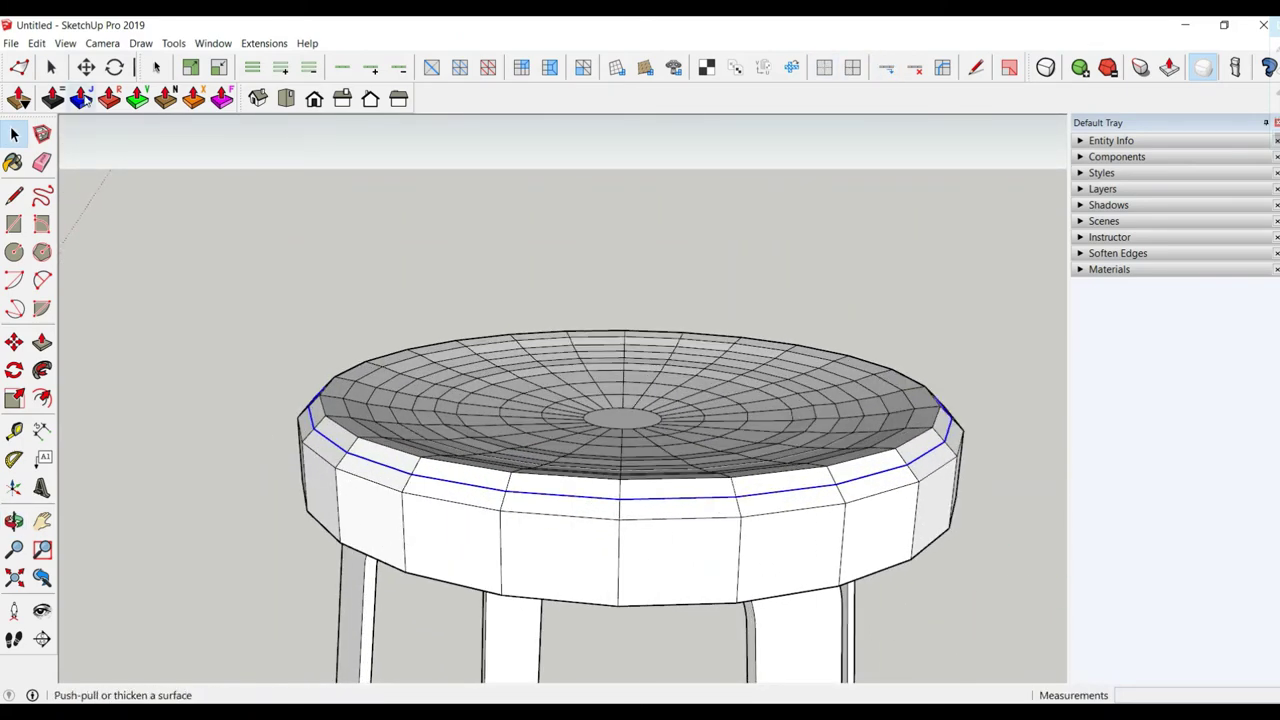
click(19, 67)
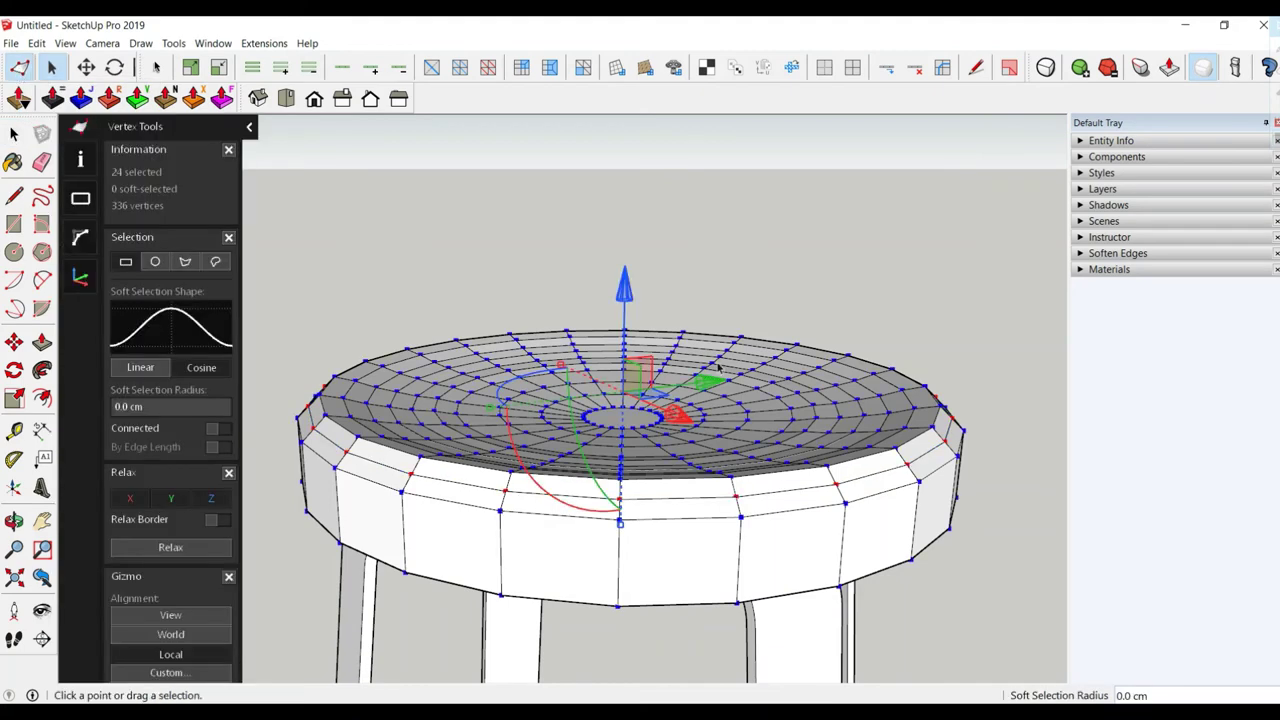
Scale and nudge the seat's 24 top-rim vertices, ending with a 0.1 cm vertical shift
click(624, 292)
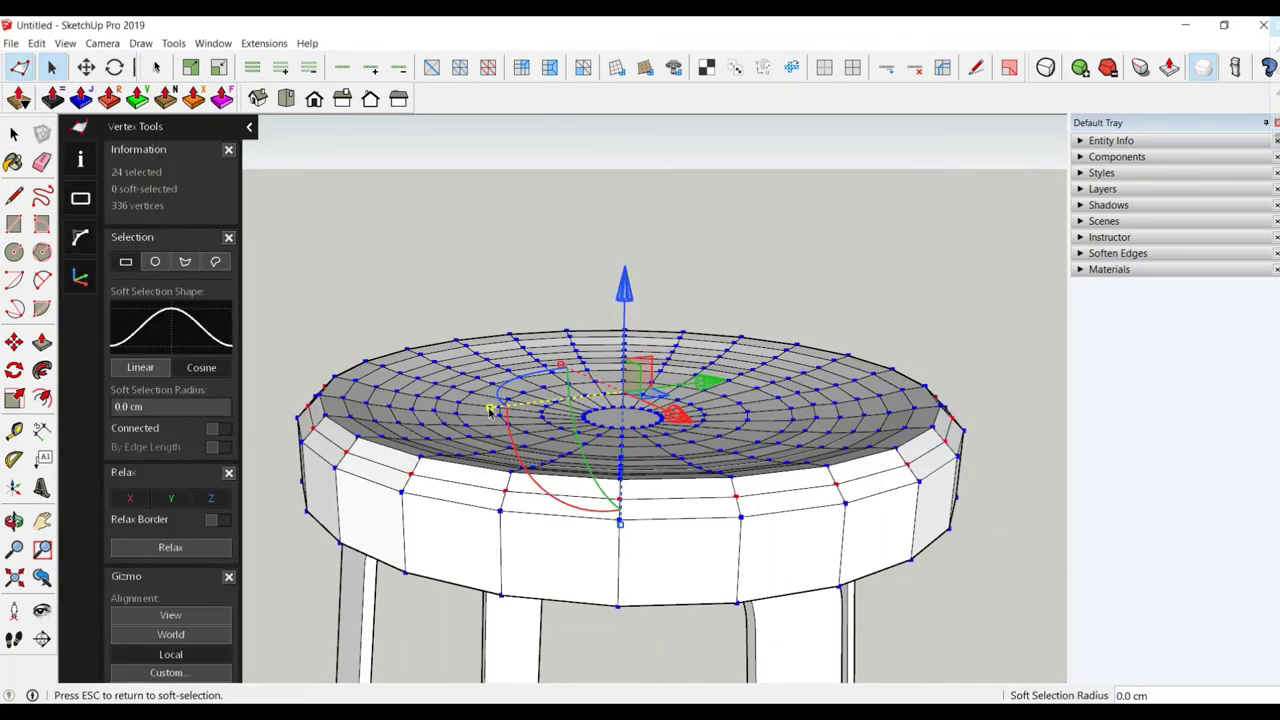
drag(490, 410, 488, 418)
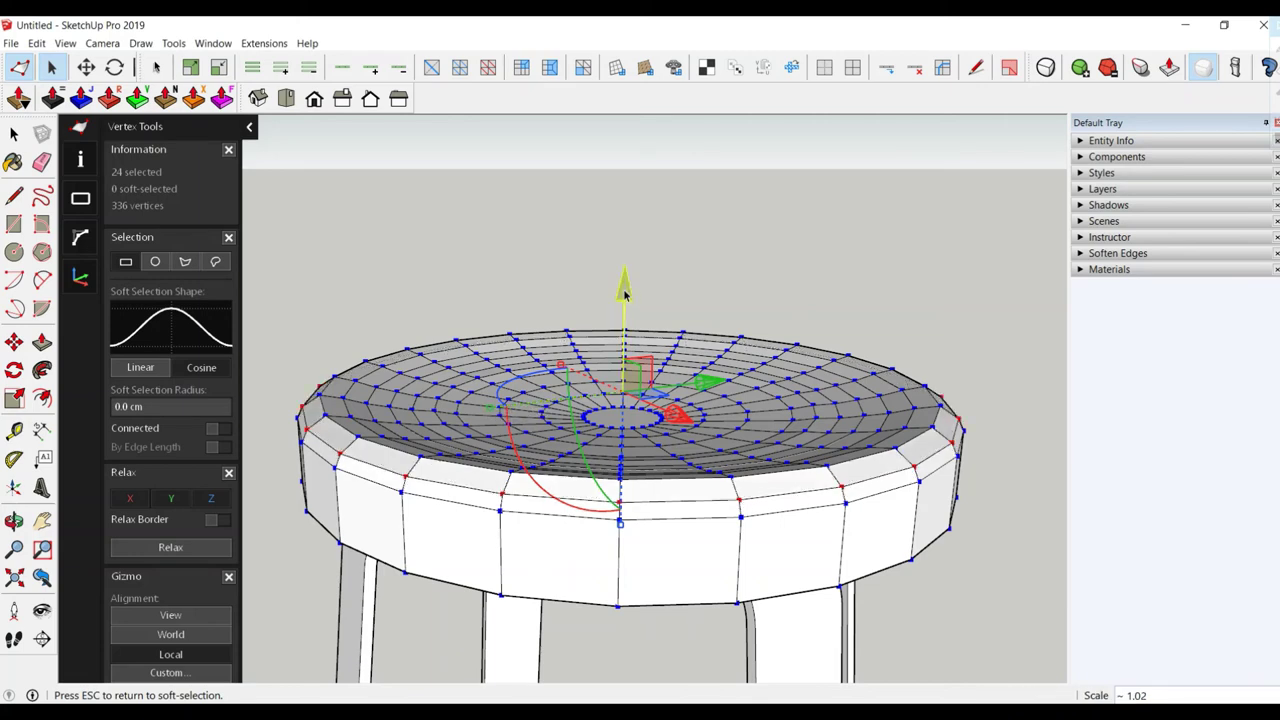
drag(626, 288, 624, 290)
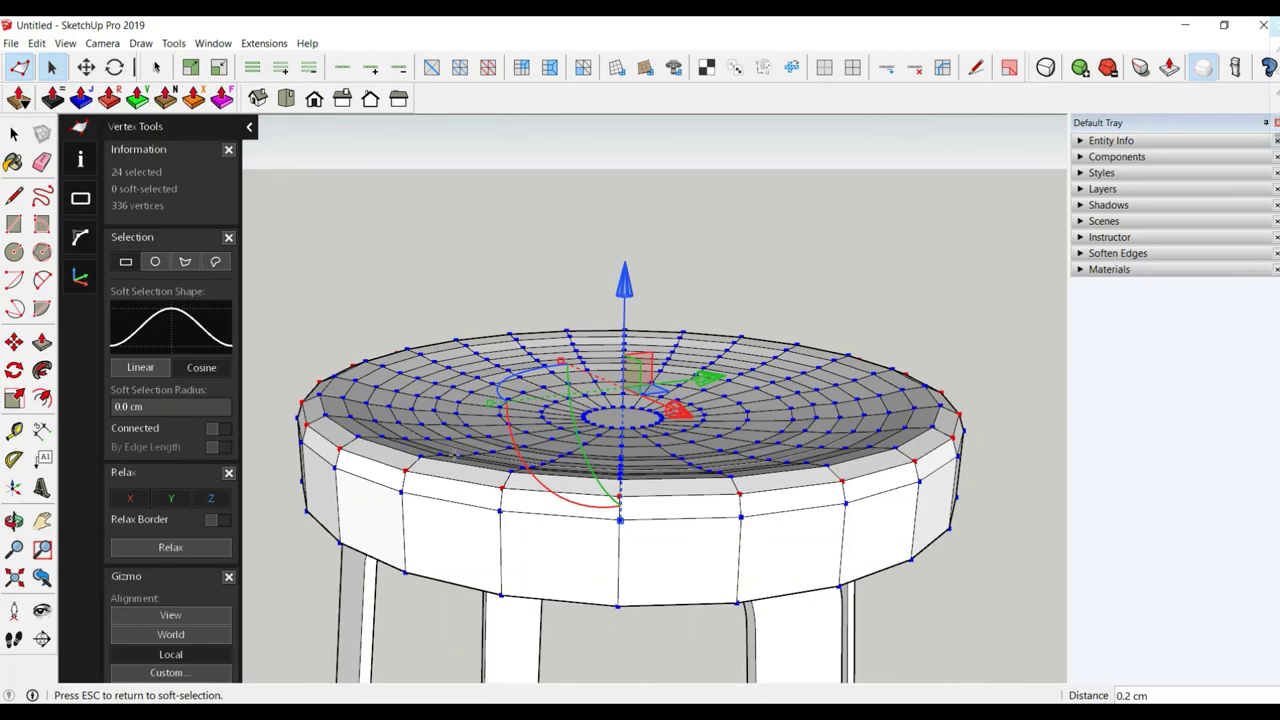
mouse_move(624, 290)
middle_down()
mouse_move(386, 377)
mouse_move(478, 410)
middle_up()
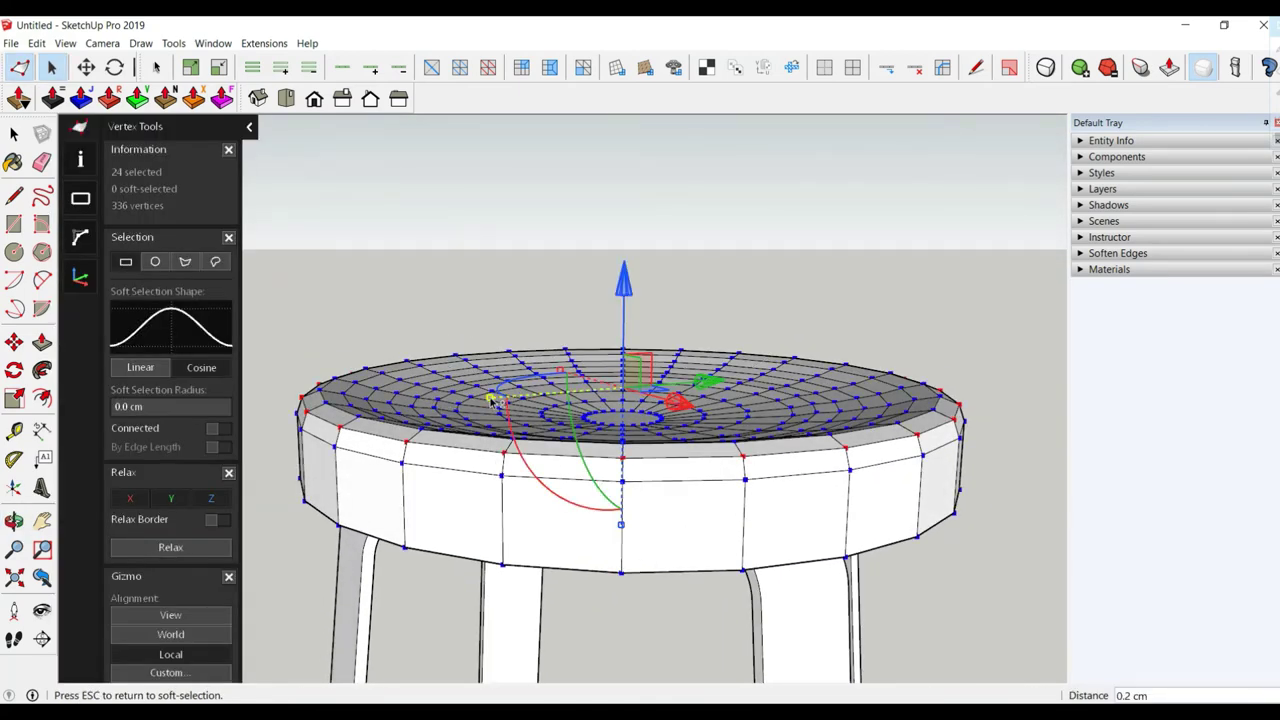
drag(490, 400, 489, 398)
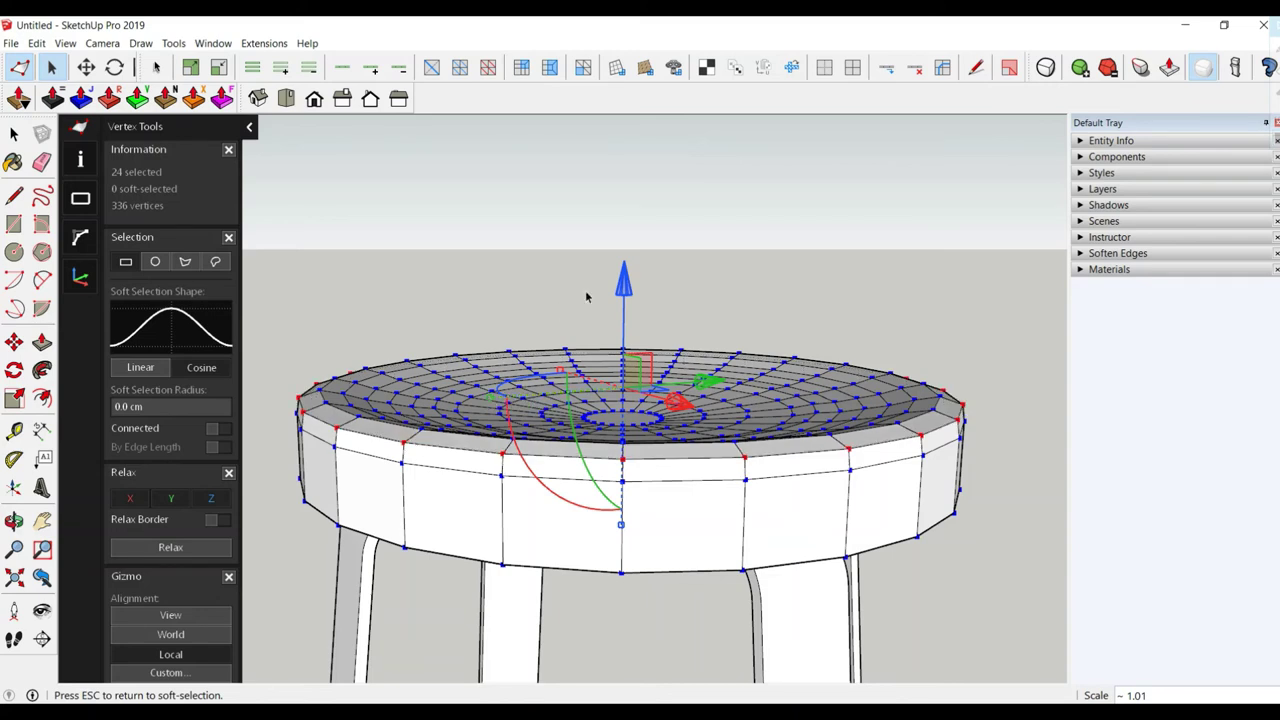
drag(625, 289, 623, 312)
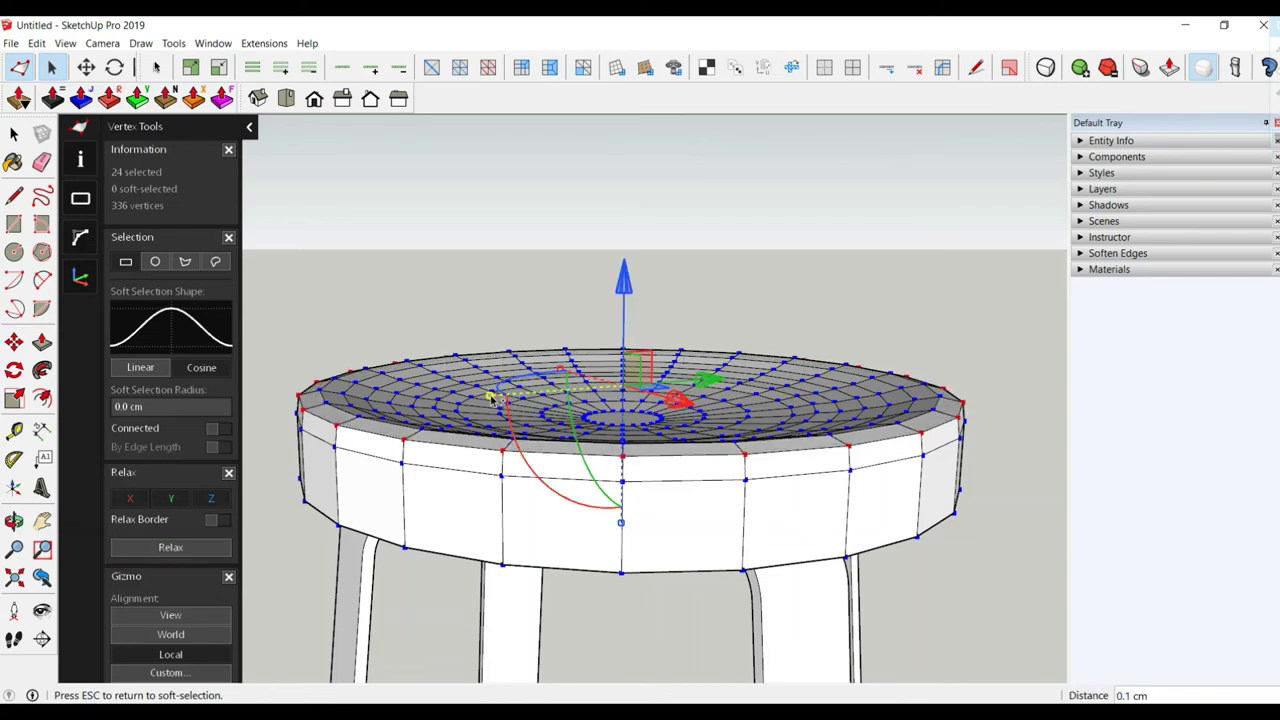
drag(492, 397, 482, 428)
drag(623, 284, 622, 291)
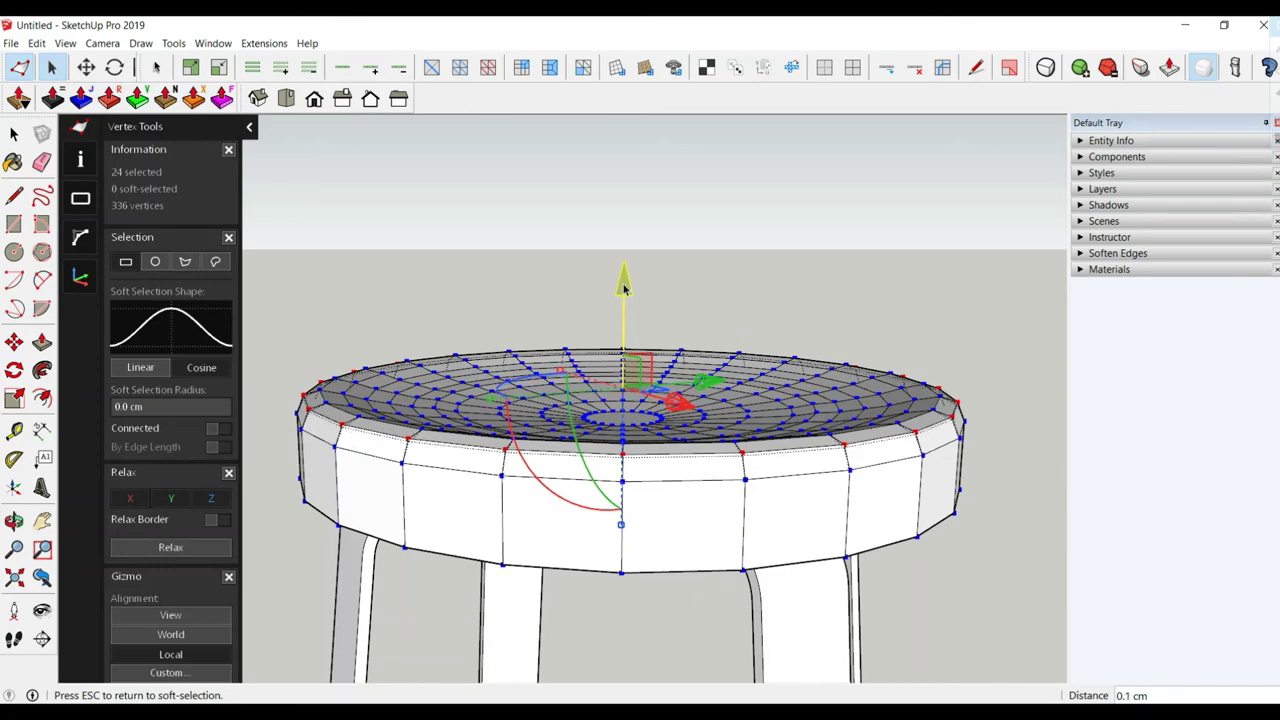
drag(622, 291, 627, 326)
Select the seat underside from below and scale its outer ring inward to 0.91
click(19, 67)
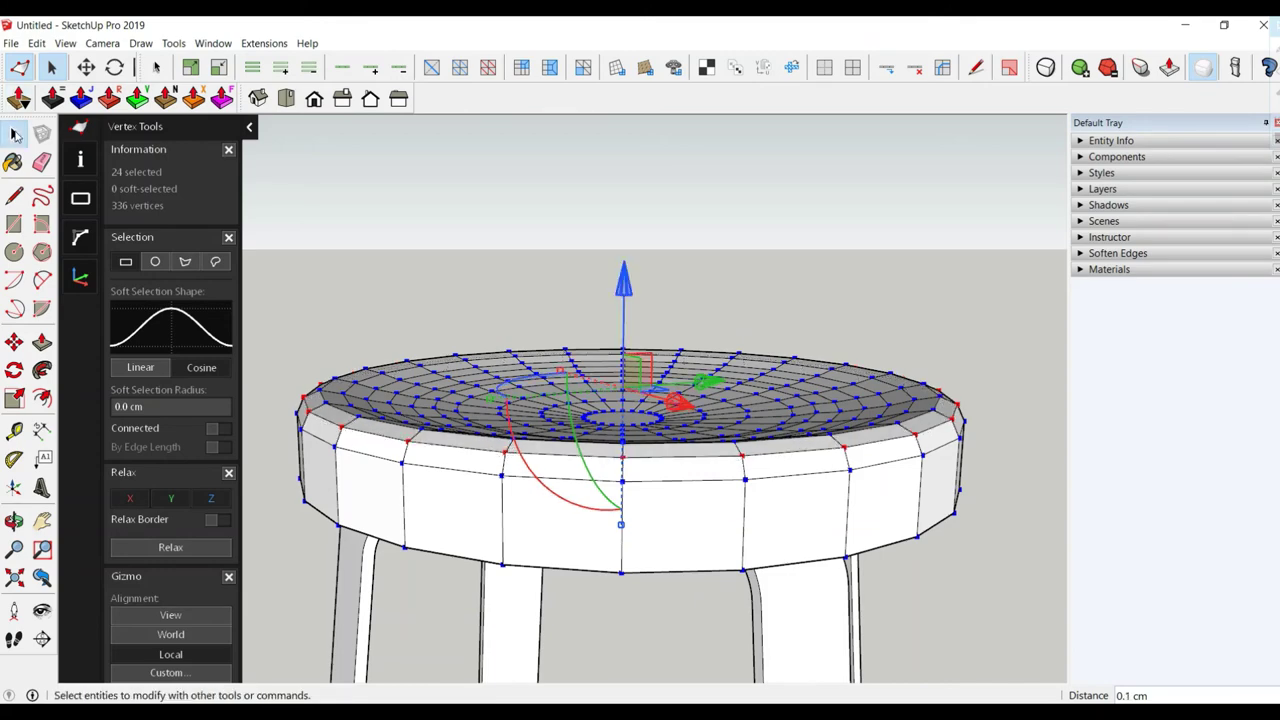
scroll(550, 397, down, 3)
scroll(550, 397, down, 2)
scroll(550, 397, up, 3)
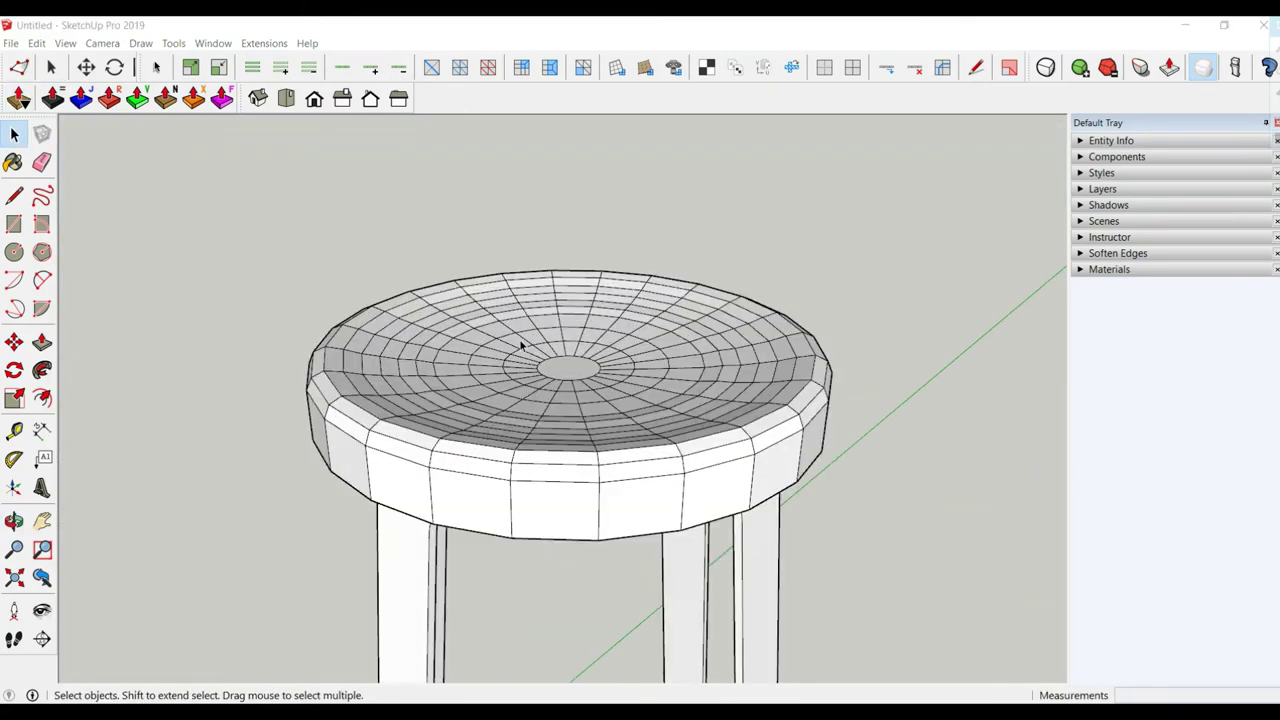
middle_drag(515, 463, 494, 353)
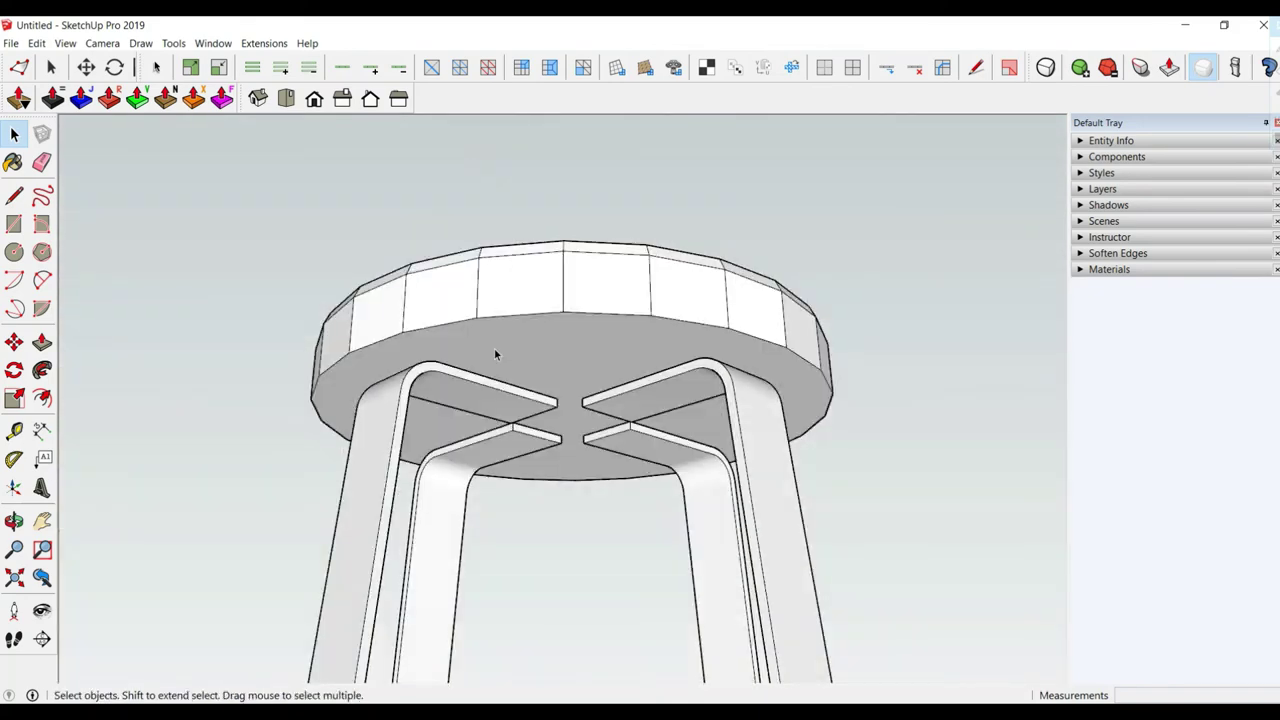
click(497, 345)
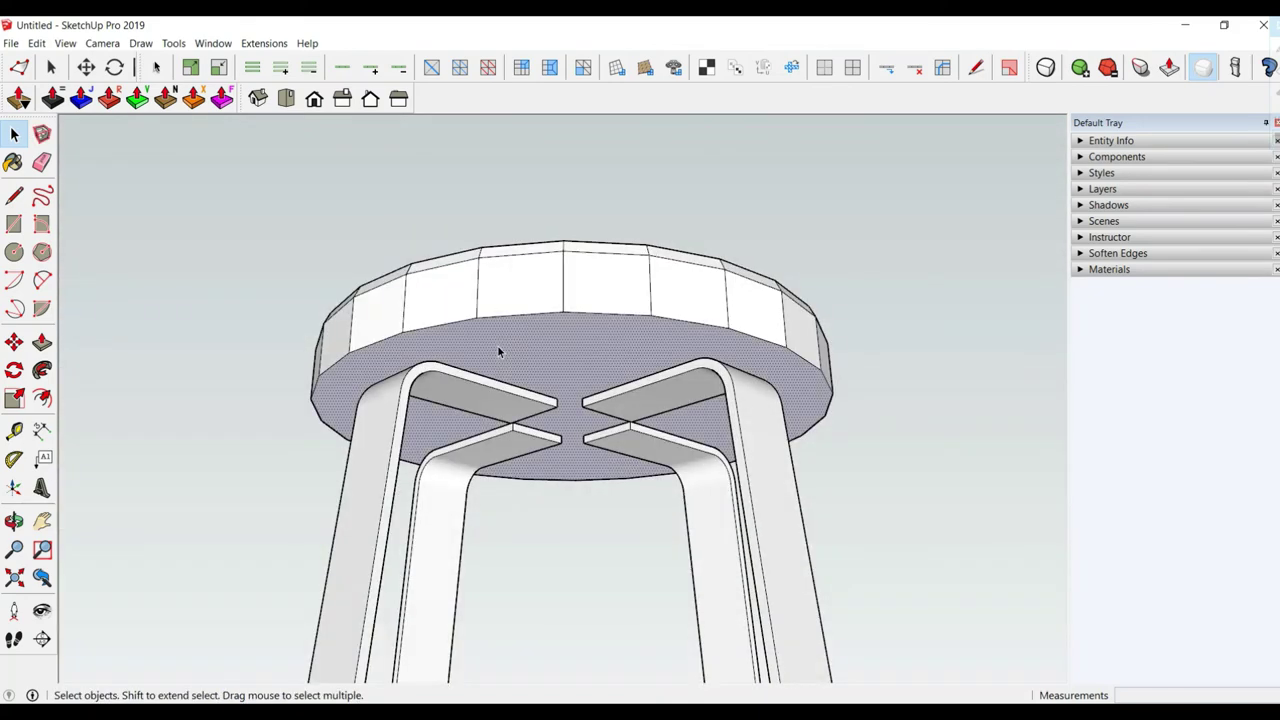
scroll(486, 367, up, 2)
middle_drag(486, 367, 462, 295)
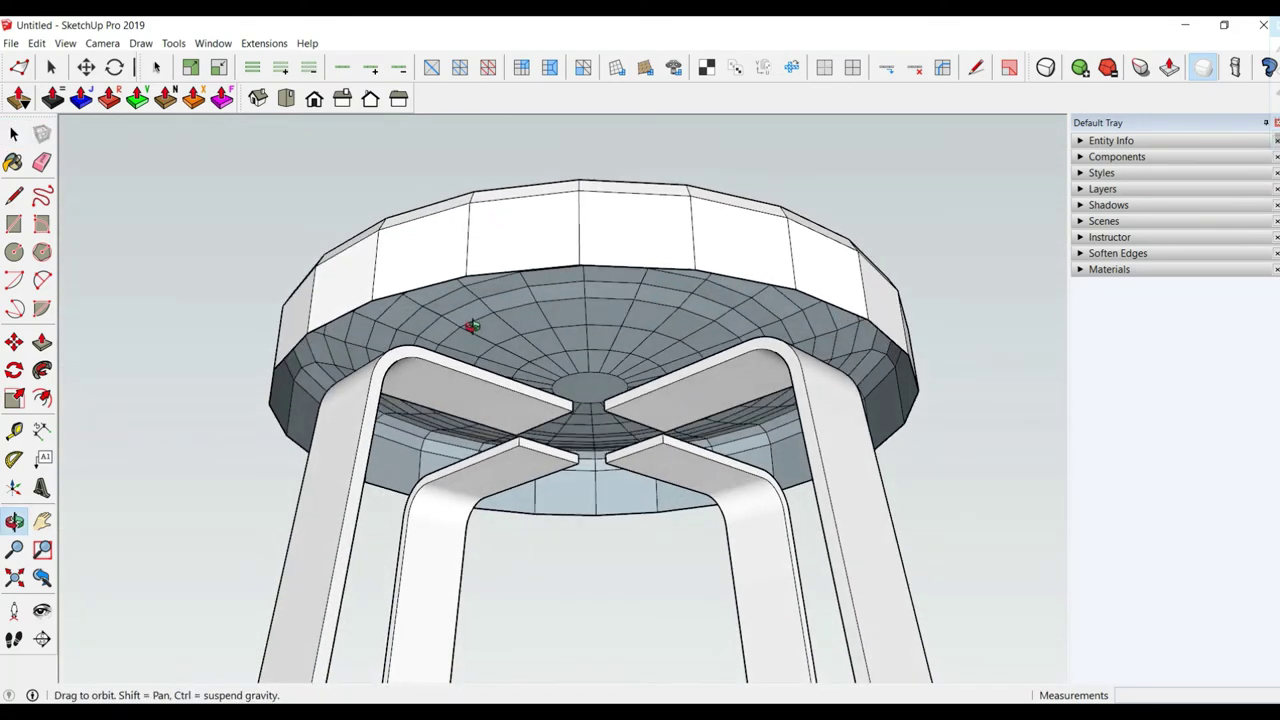
double_click(456, 283)
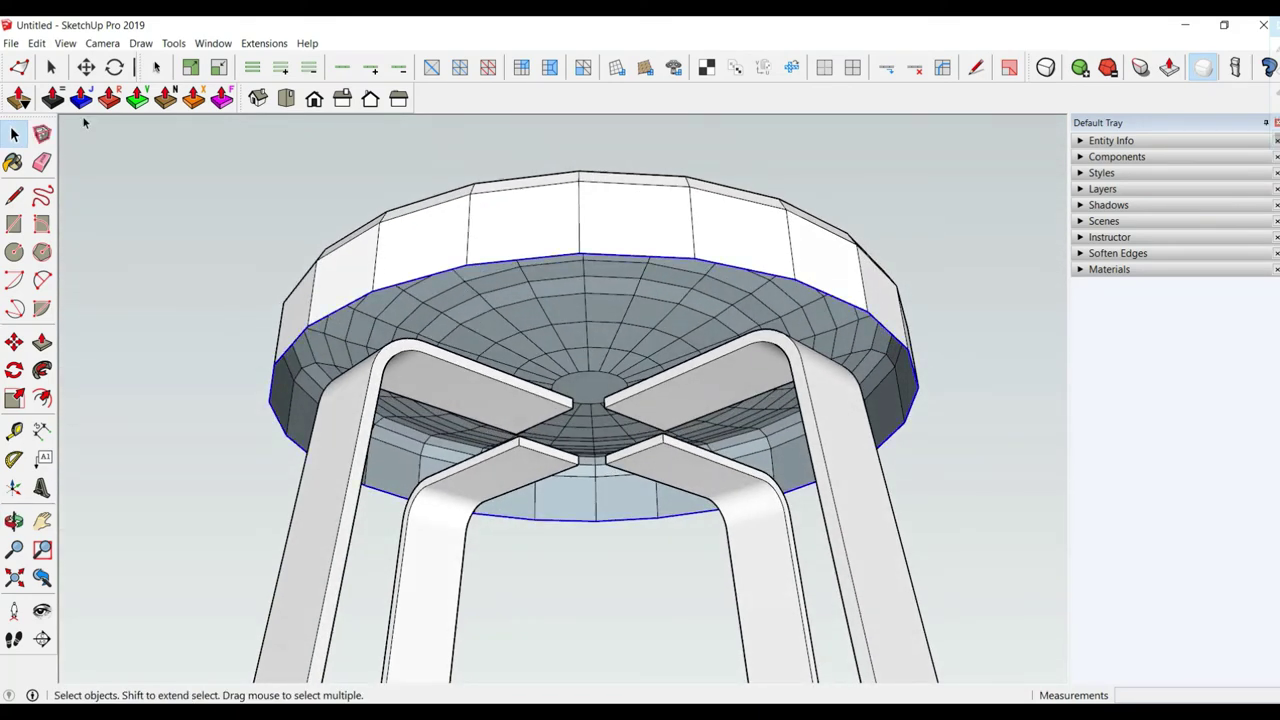
click(18, 67)
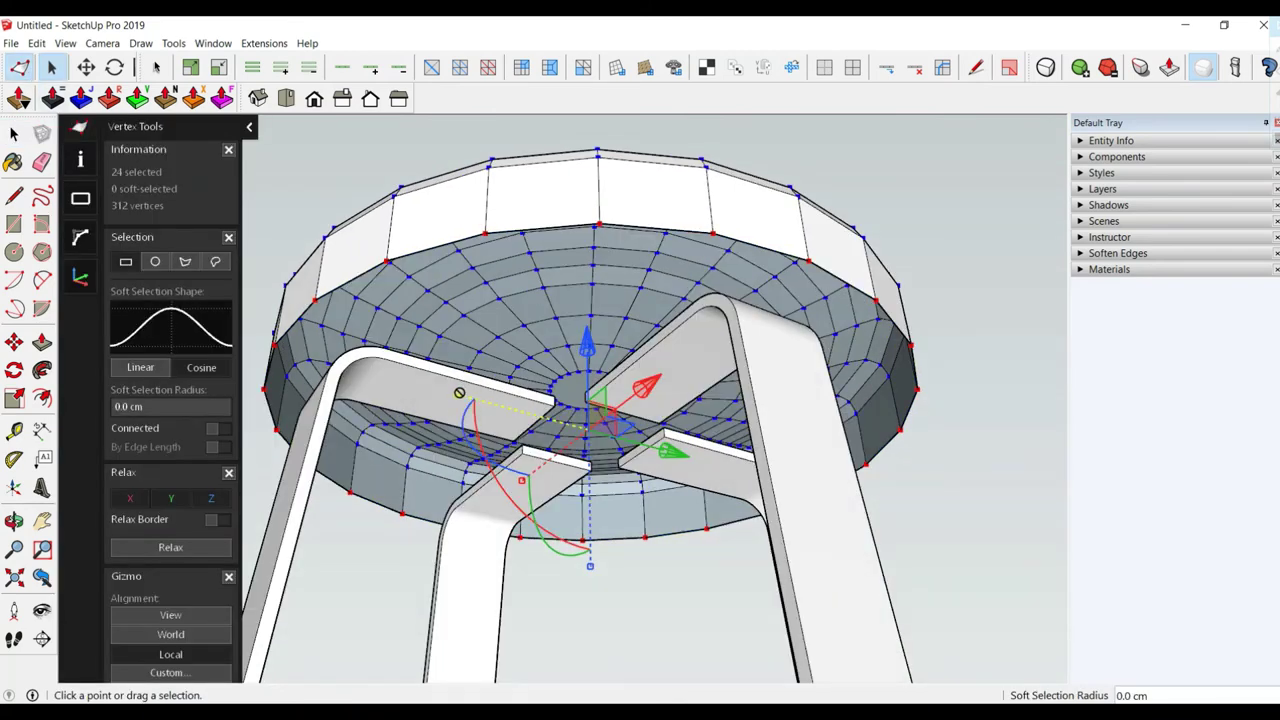
drag(459, 393, 472, 397)
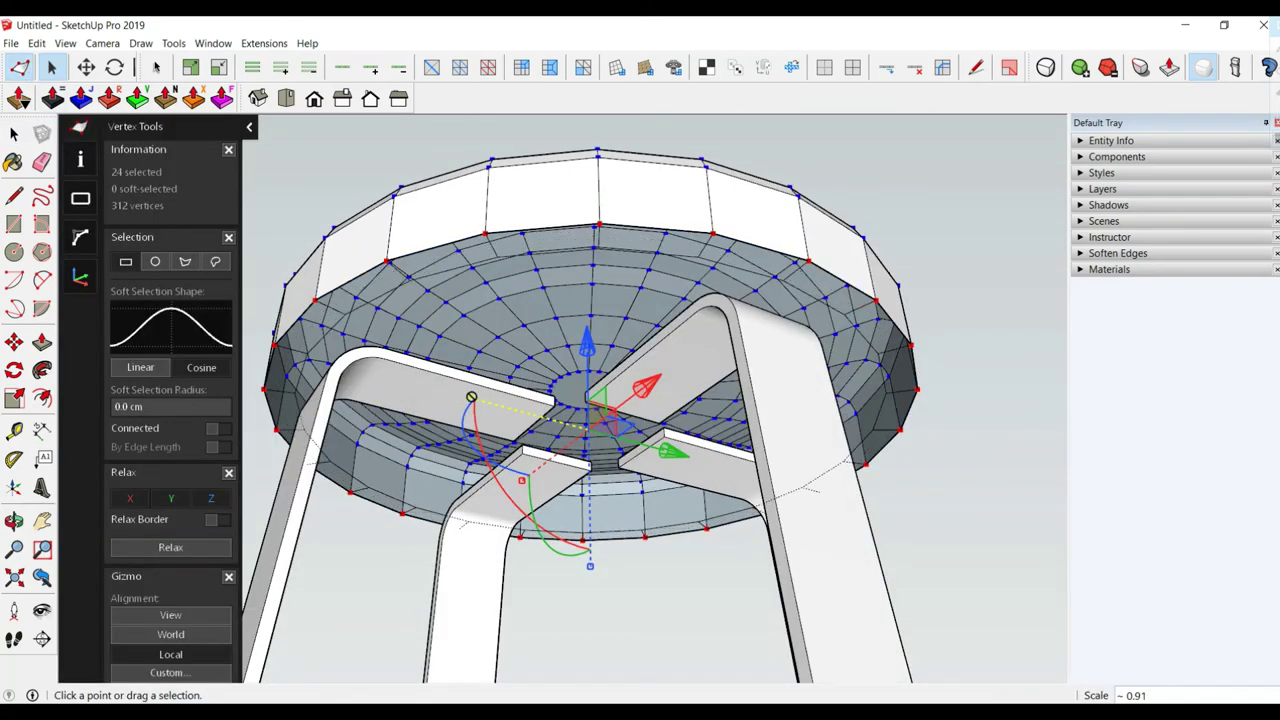
Draw a line across the seat underside to cap it with a flat face
click(20, 197)
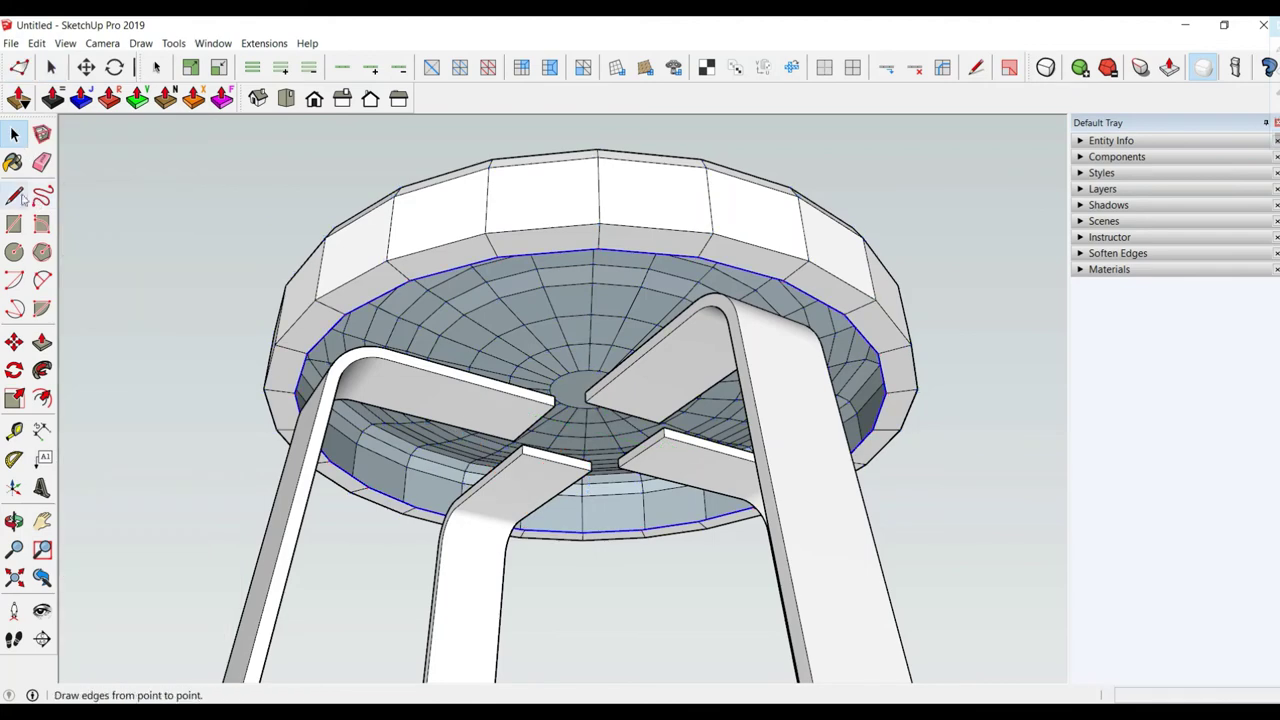
click(307, 350)
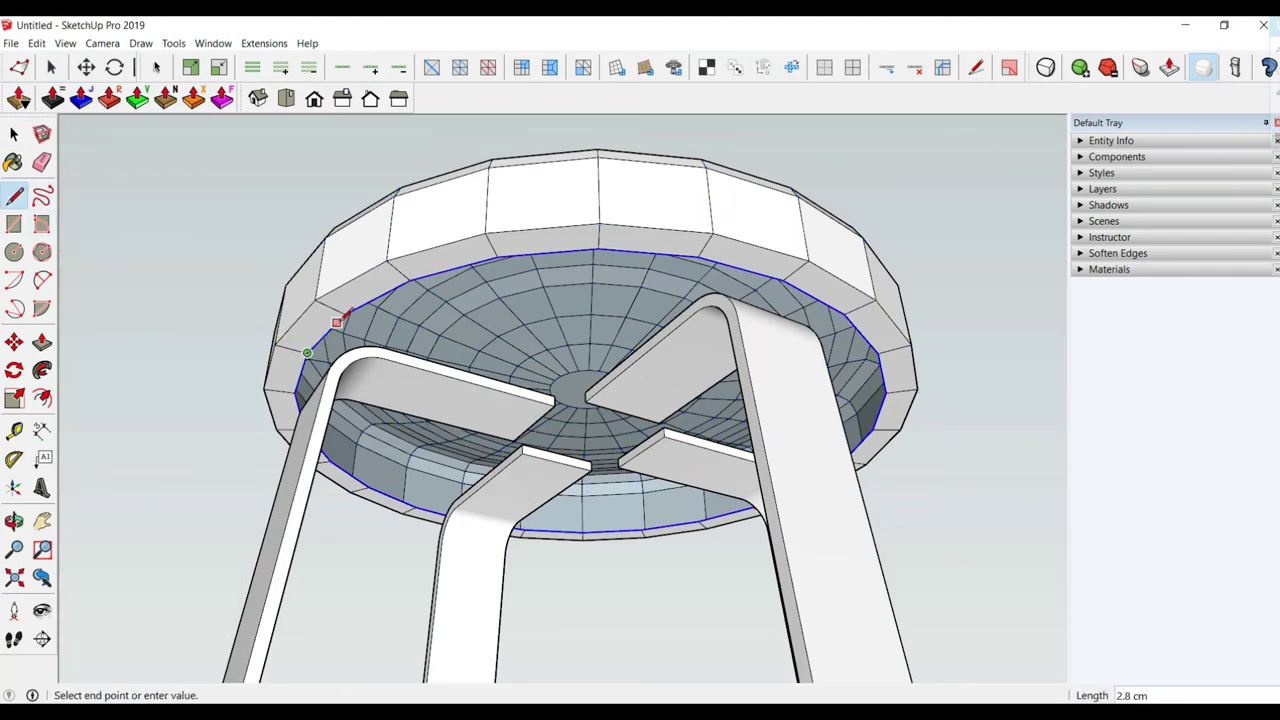
click(337, 321)
middle_drag(276, 252, 250, 295)
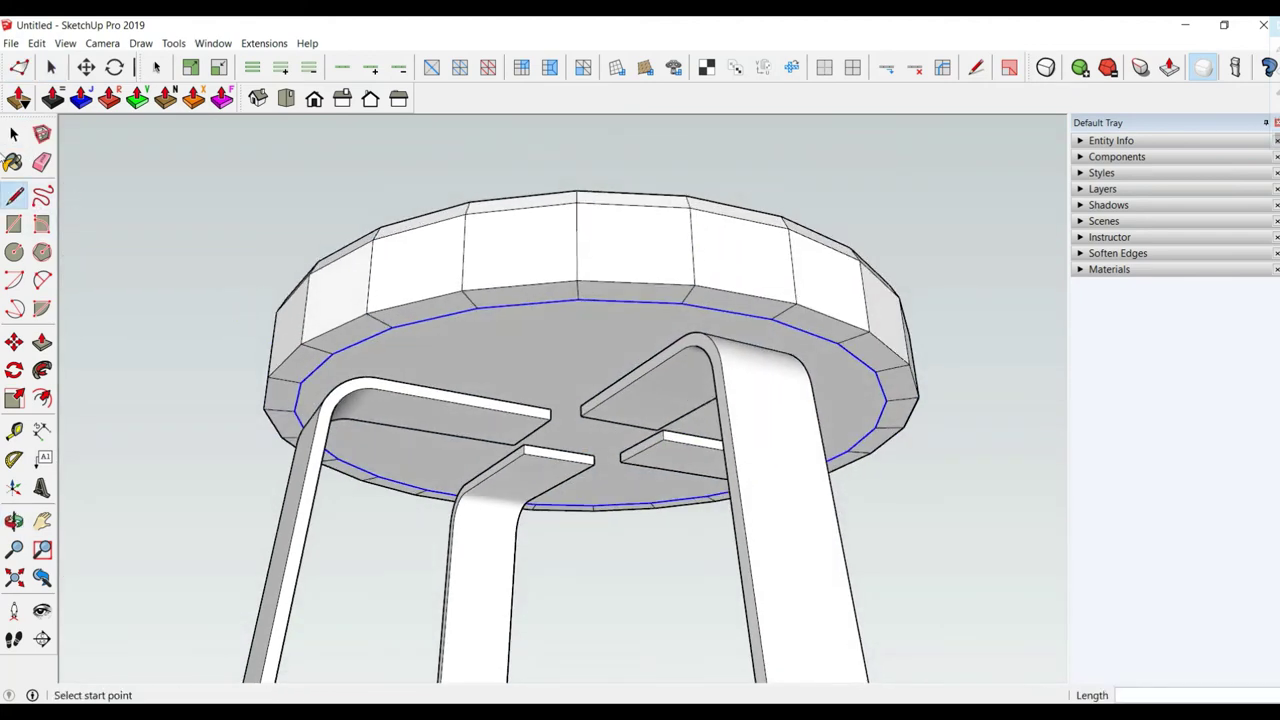
Select the seat's bottom rim edge loop and crease it to sharpness 1.00
key(space)
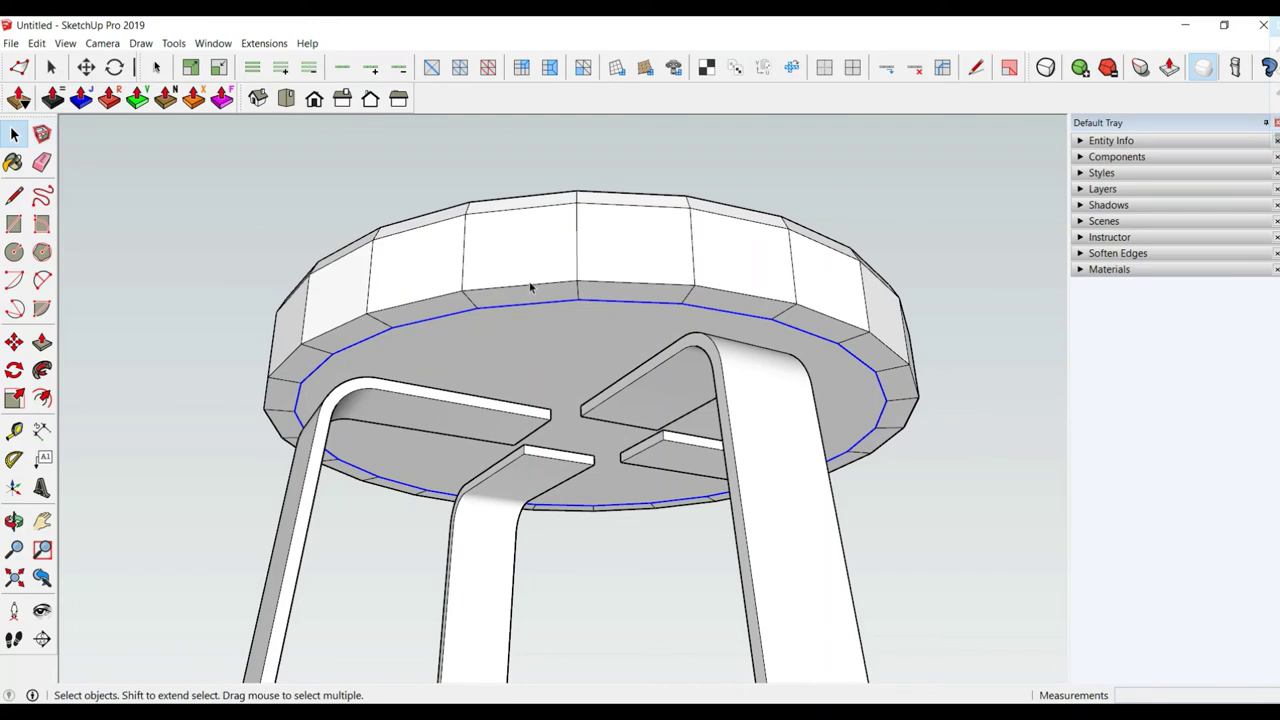
click(530, 288)
click(527, 290)
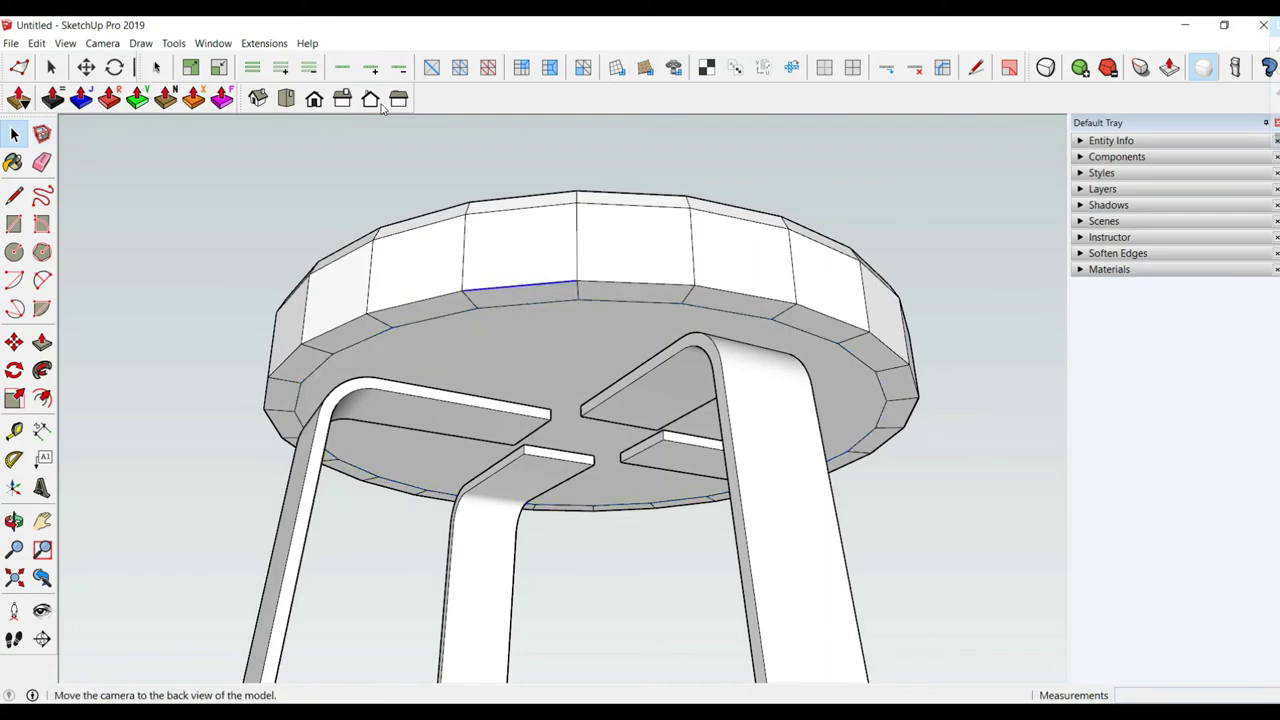
click(342, 67)
click(1141, 66)
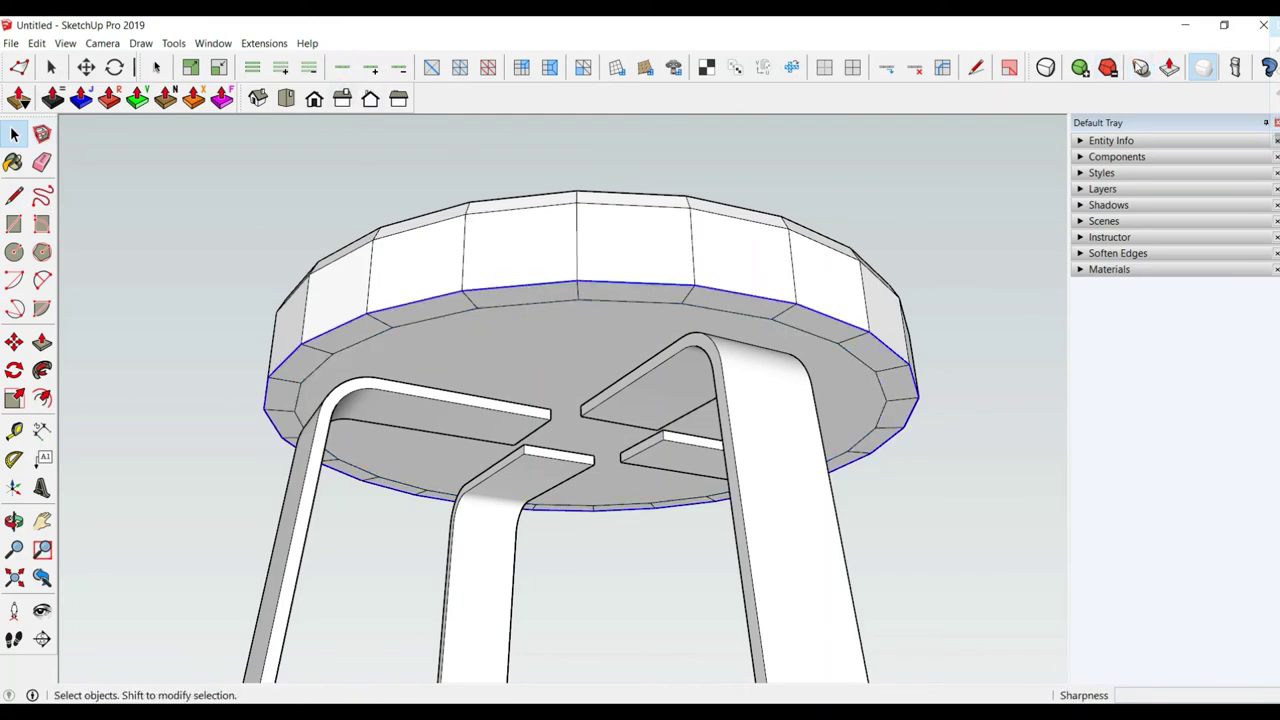
mouse_move(756, 478)
mouse_down()
mouse_move(760, 445)
mouse_move(760, 458)
mouse_up()
click(13, 135)
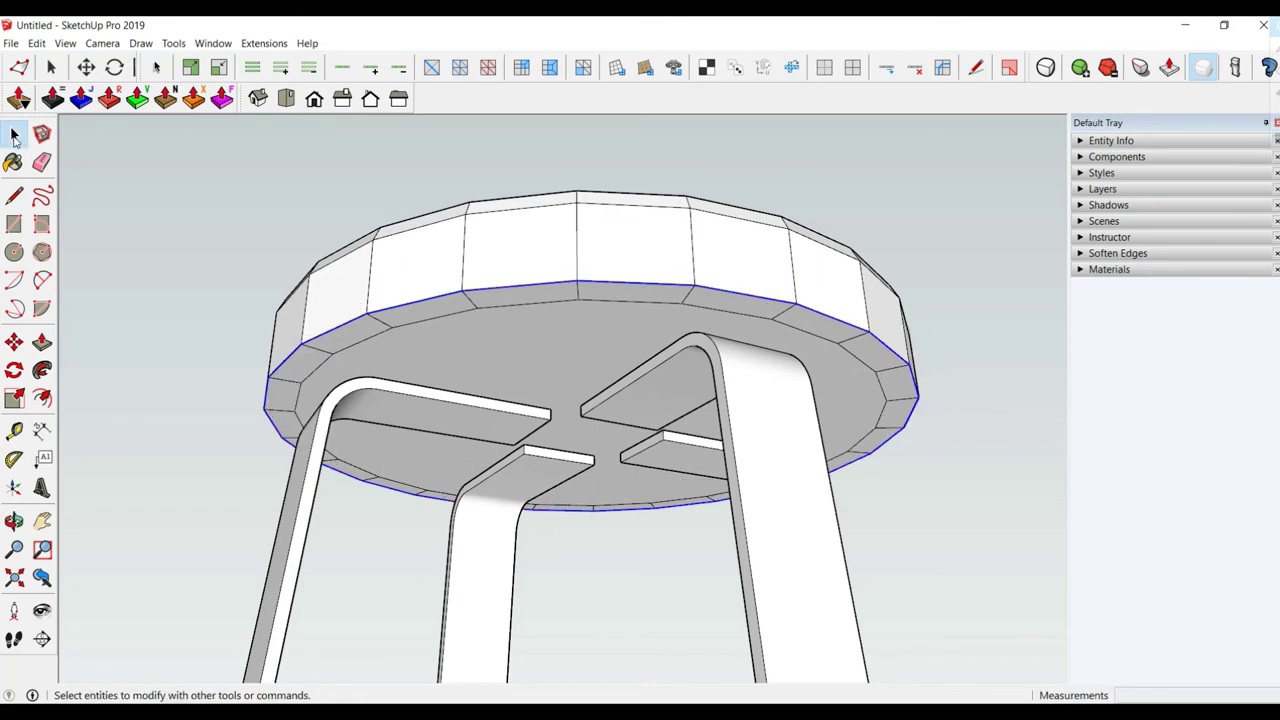
middle_drag(430, 520, 543, 510)
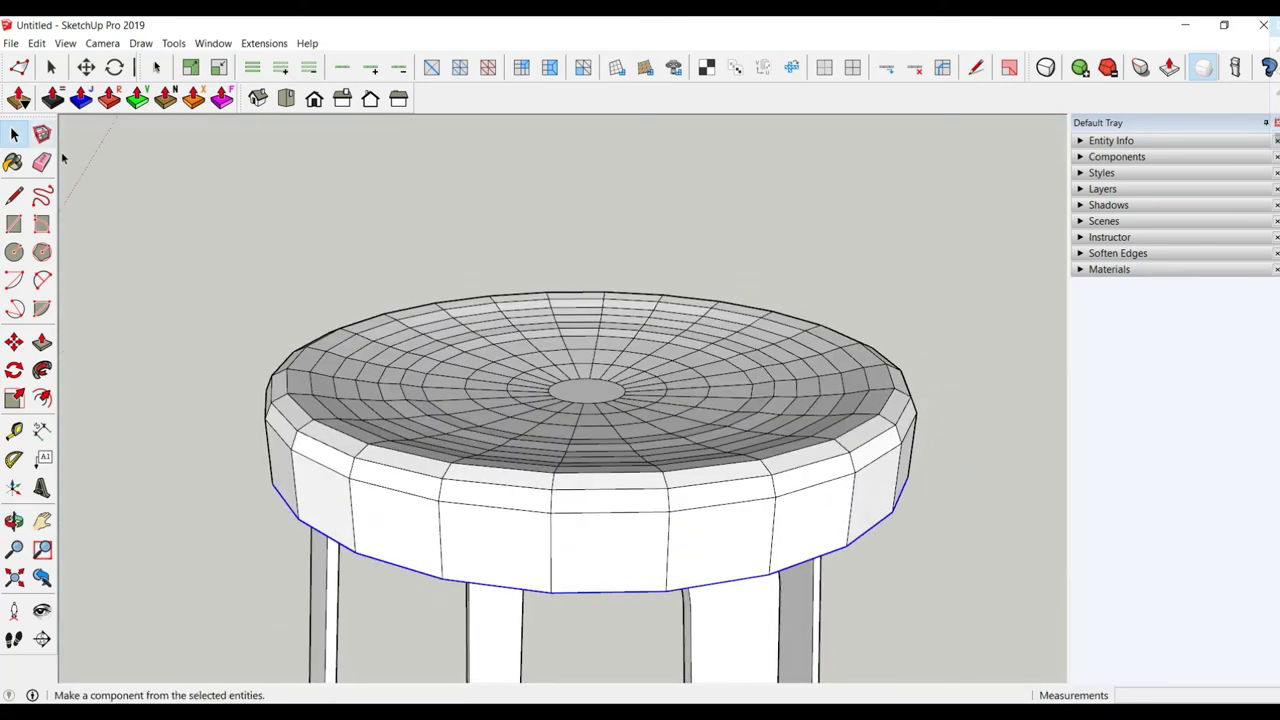
Make the whole dished seat geometry into one group
scroll(577, 345, down, 3)
triple_click(593, 413)
right_click(594, 412)
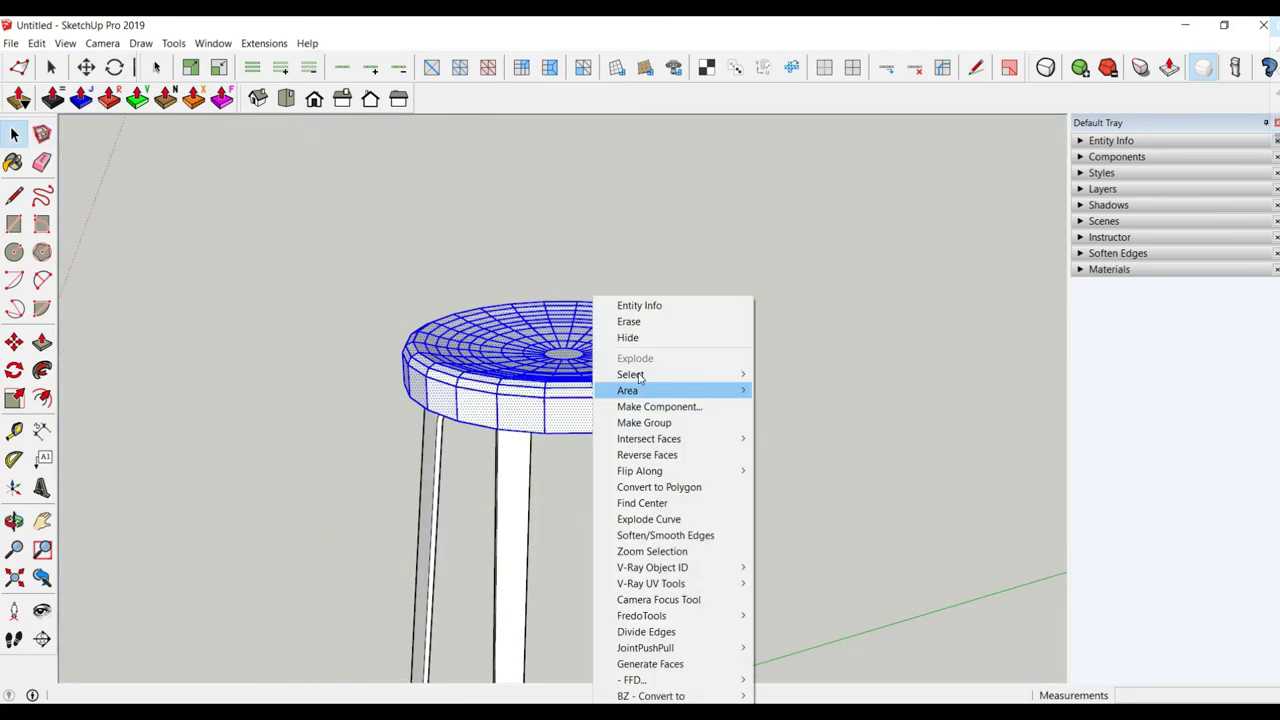
click(660, 421)
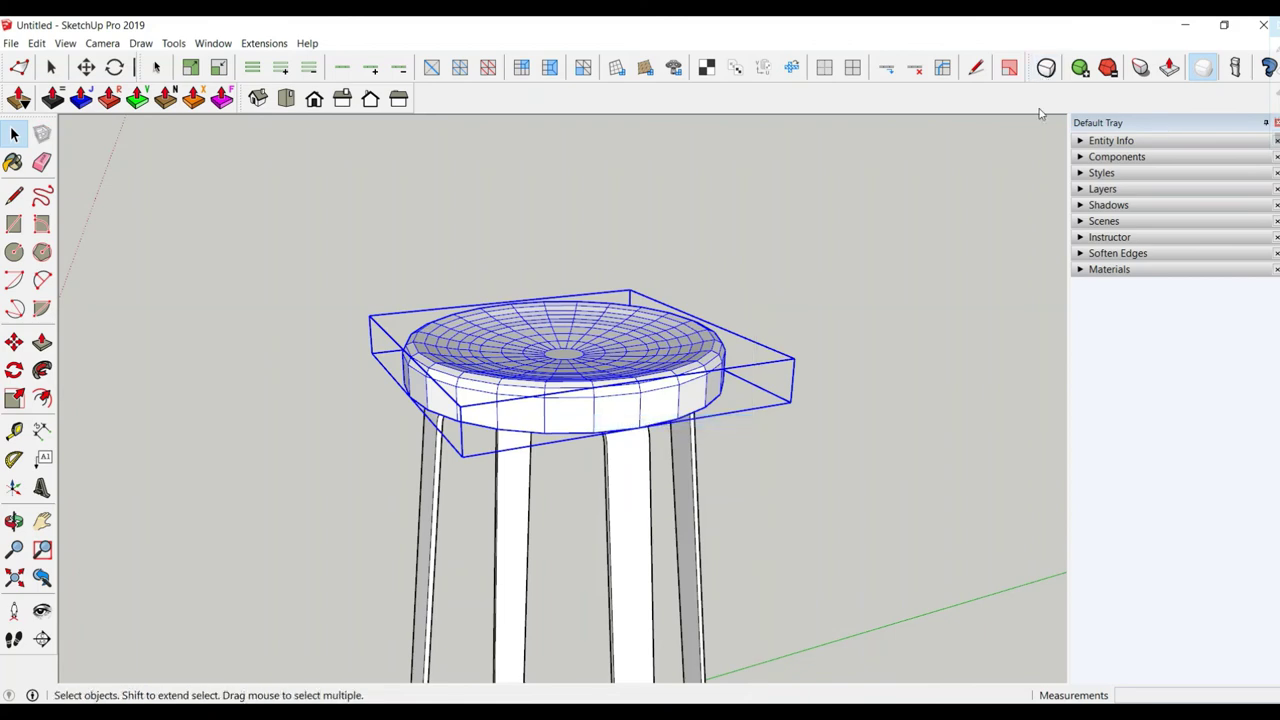
middle_drag(853, 410, 845, 280)
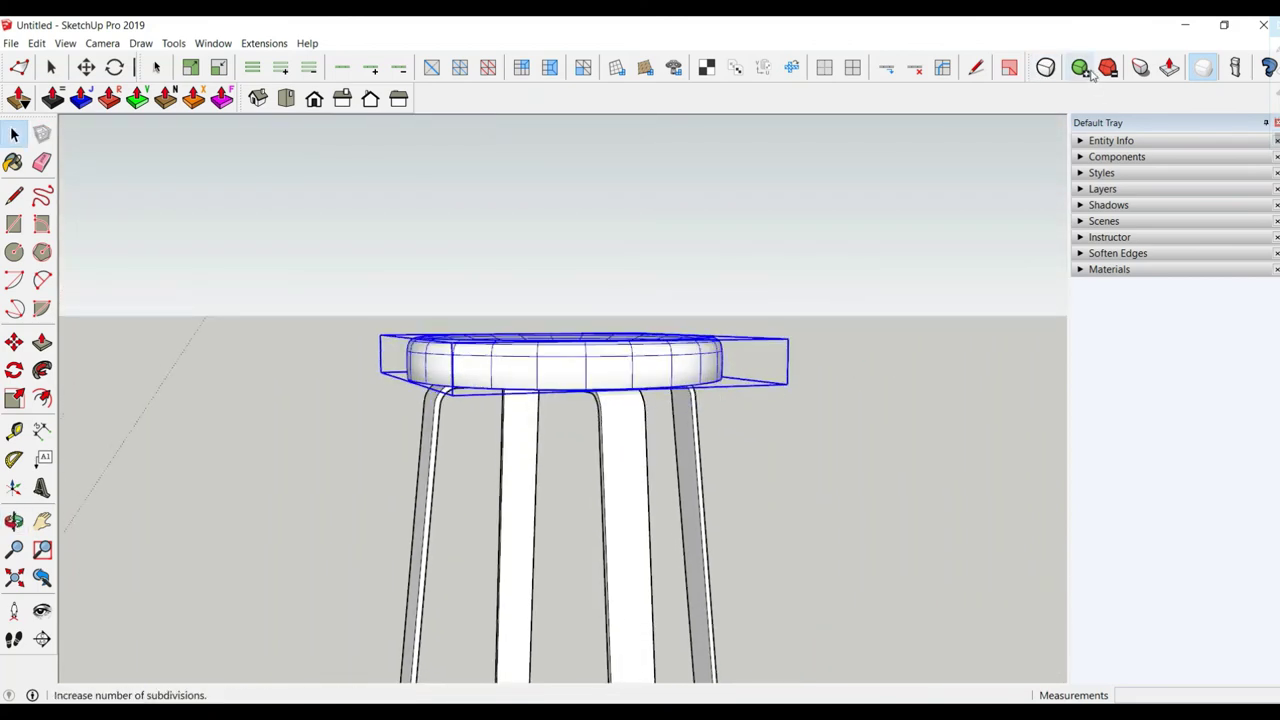
middle_drag(660, 338, 366, 323)
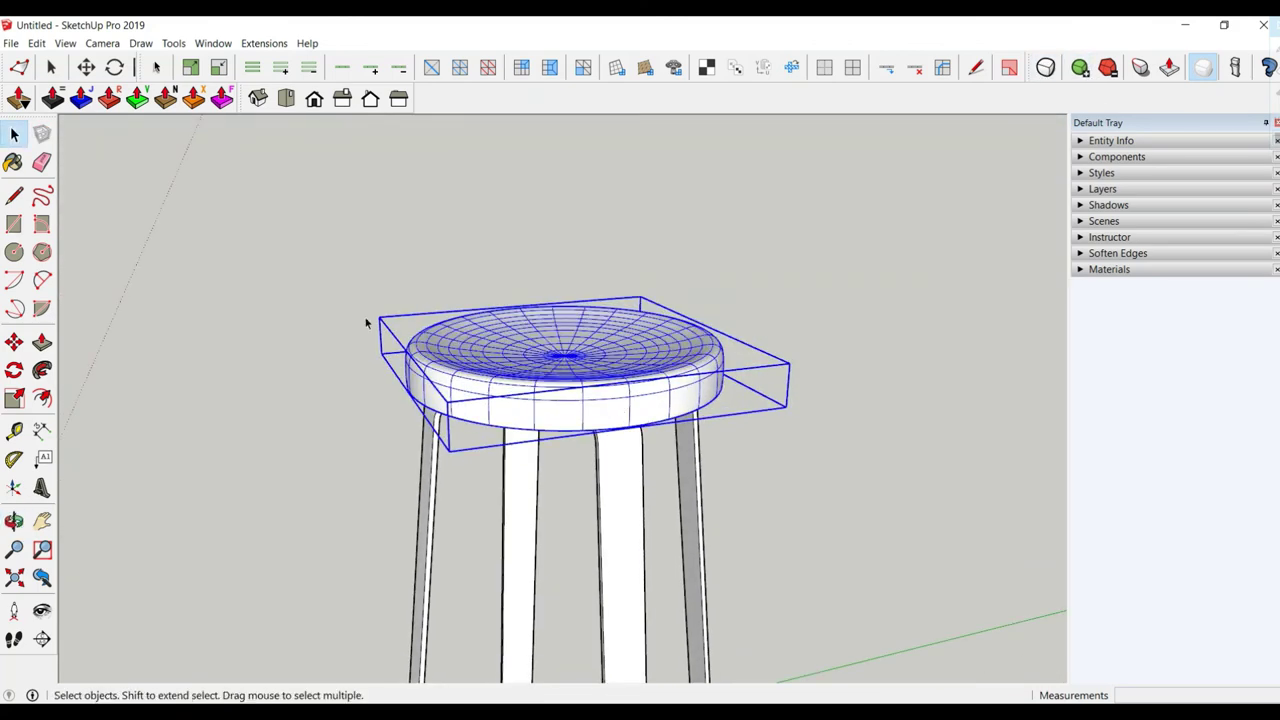
click(240, 285)
Select the whole stool and add a centre point with Extensions > Add Centerpoint
mouse_move(591, 397)
middle_down()
mouse_move(528, 423)
mouse_move(400, 340)
mouse_move(800, 329)
mouse_move(780, 183)
mouse_move(746, 431)
mouse_move(625, 510)
mouse_move(617, 500)
middle_up()
key(space)
click(617, 500)
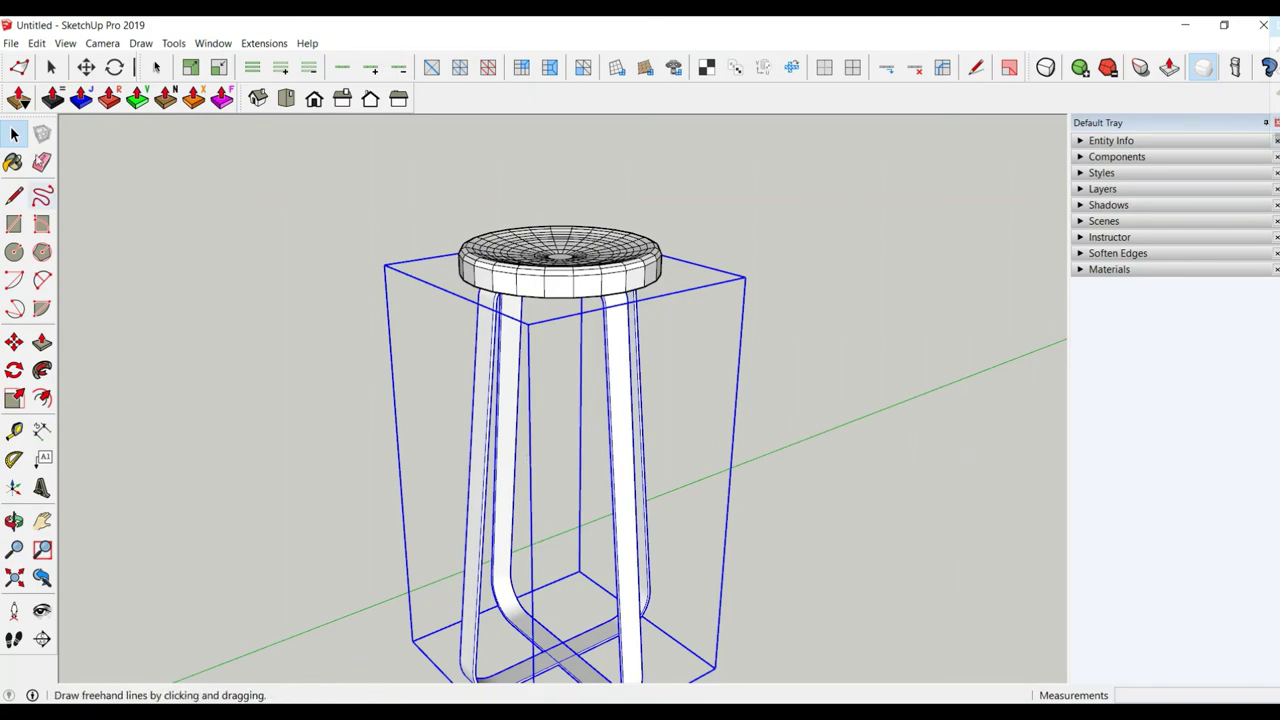
click(264, 43)
click(290, 114)
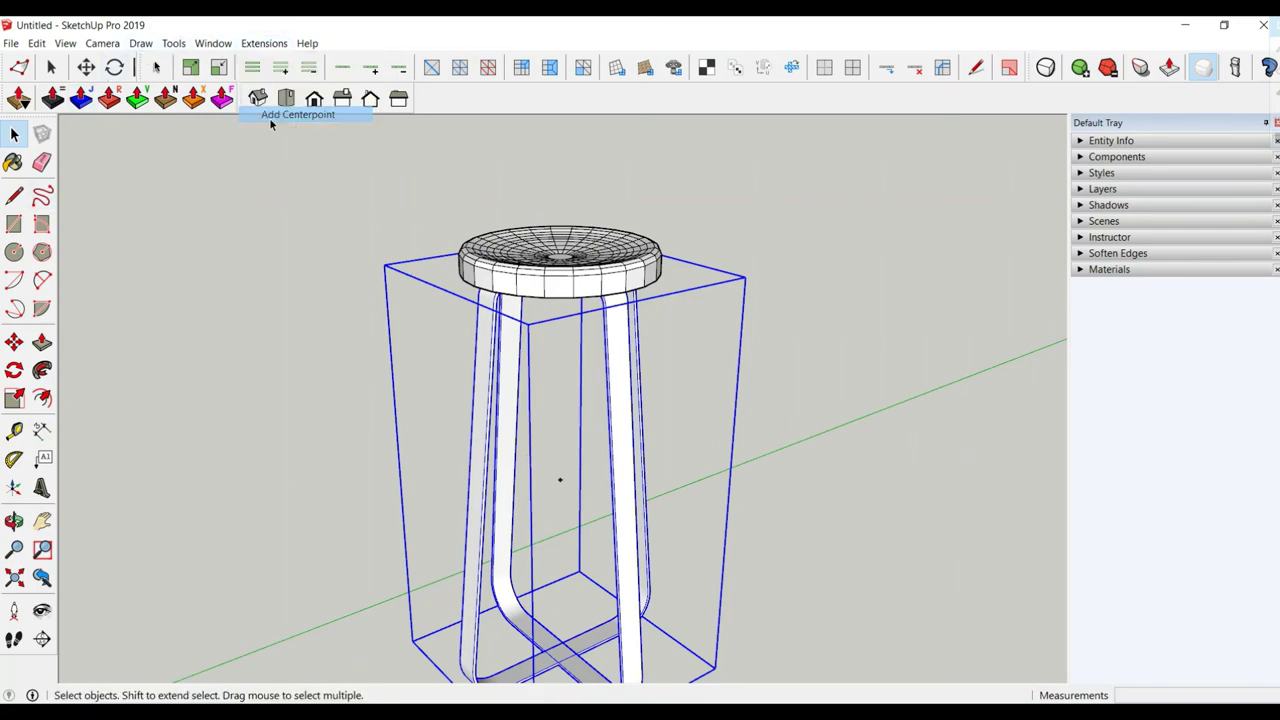
scroll(364, 152, down, 2)
mouse_move(447, 375)
middle_down()
mouse_move(491, 366)
mouse_move(500, 378)
mouse_move(490, 358)
middle_up()
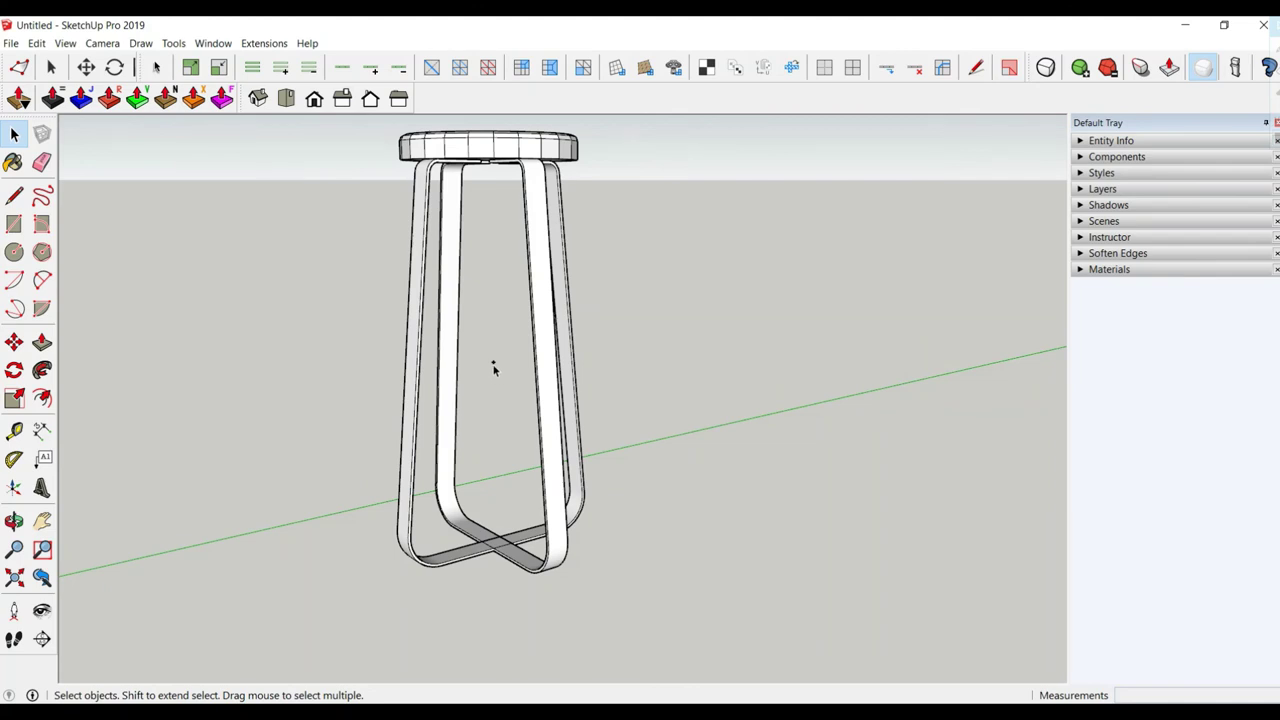
Move the centre point down to footrest height between the legs
click(493, 366)
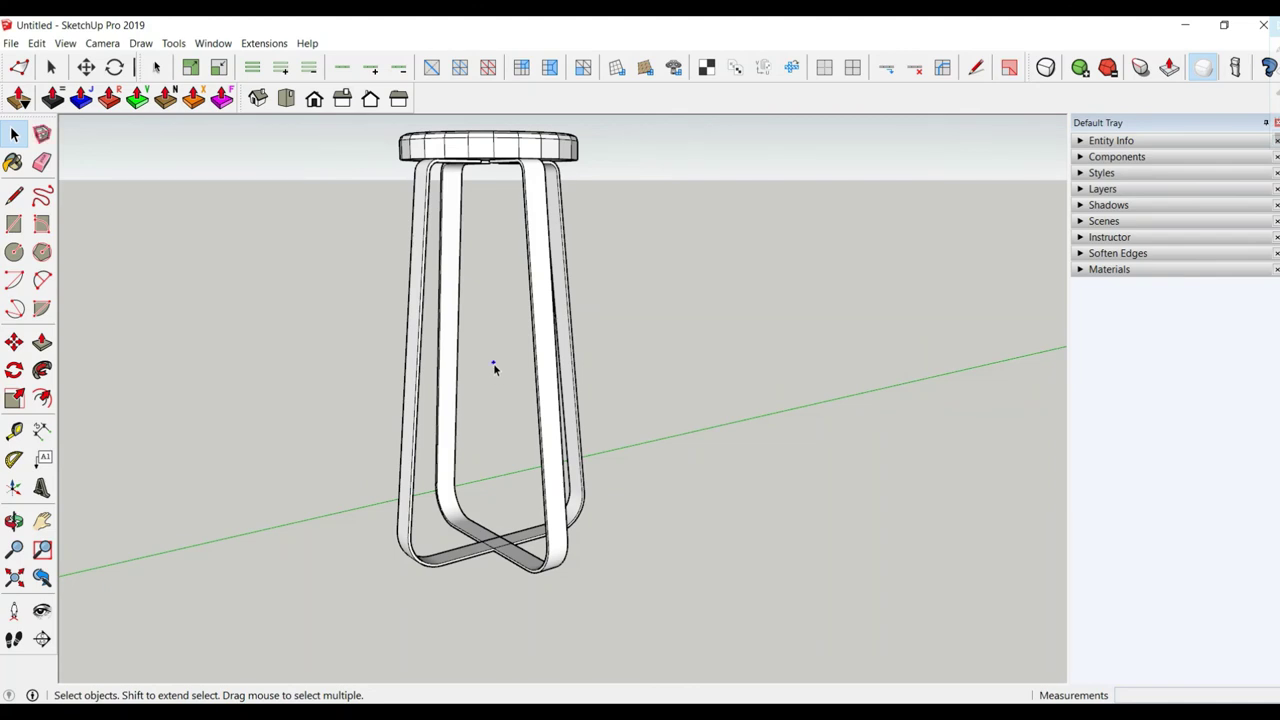
click(14, 342)
click(678, 334)
text(12)
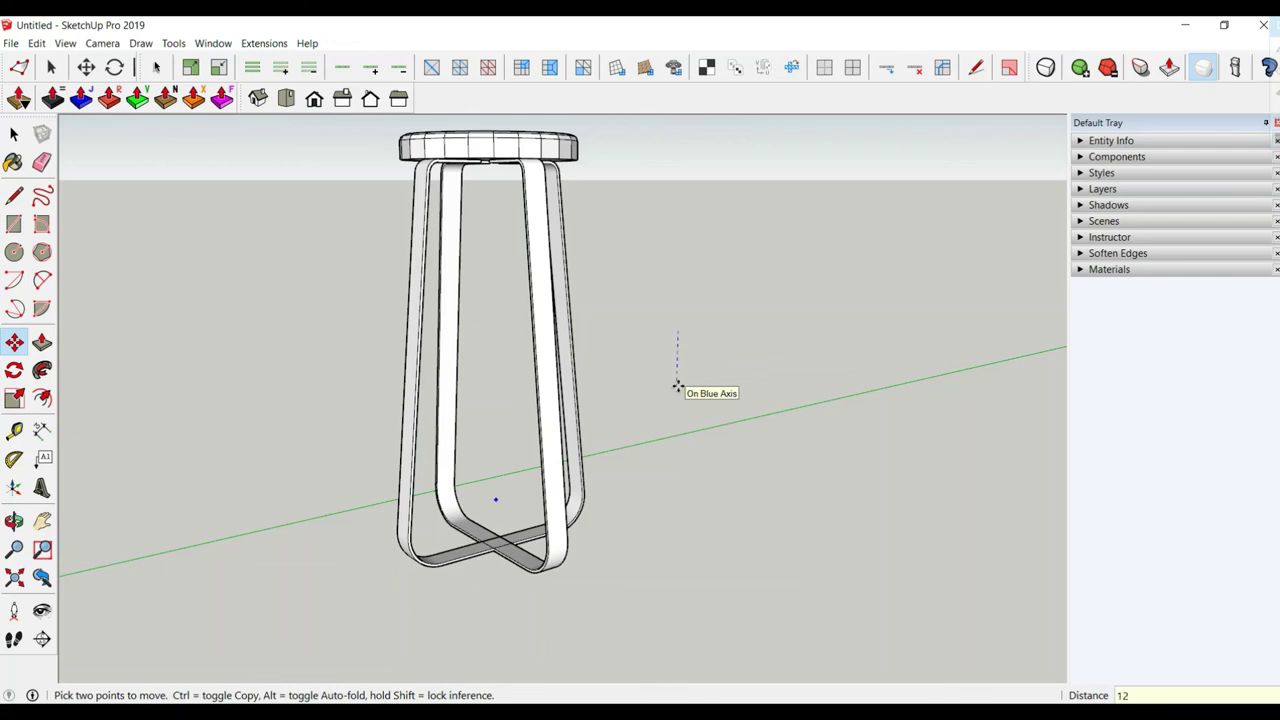
mouse_move(678, 386)
middle_down()
mouse_move(654, 337)
mouse_move(706, 286)
mouse_move(450, 415)
mouse_move(571, 491)
mouse_move(540, 460)
middle_up()
scroll(450, 415, up, 3)
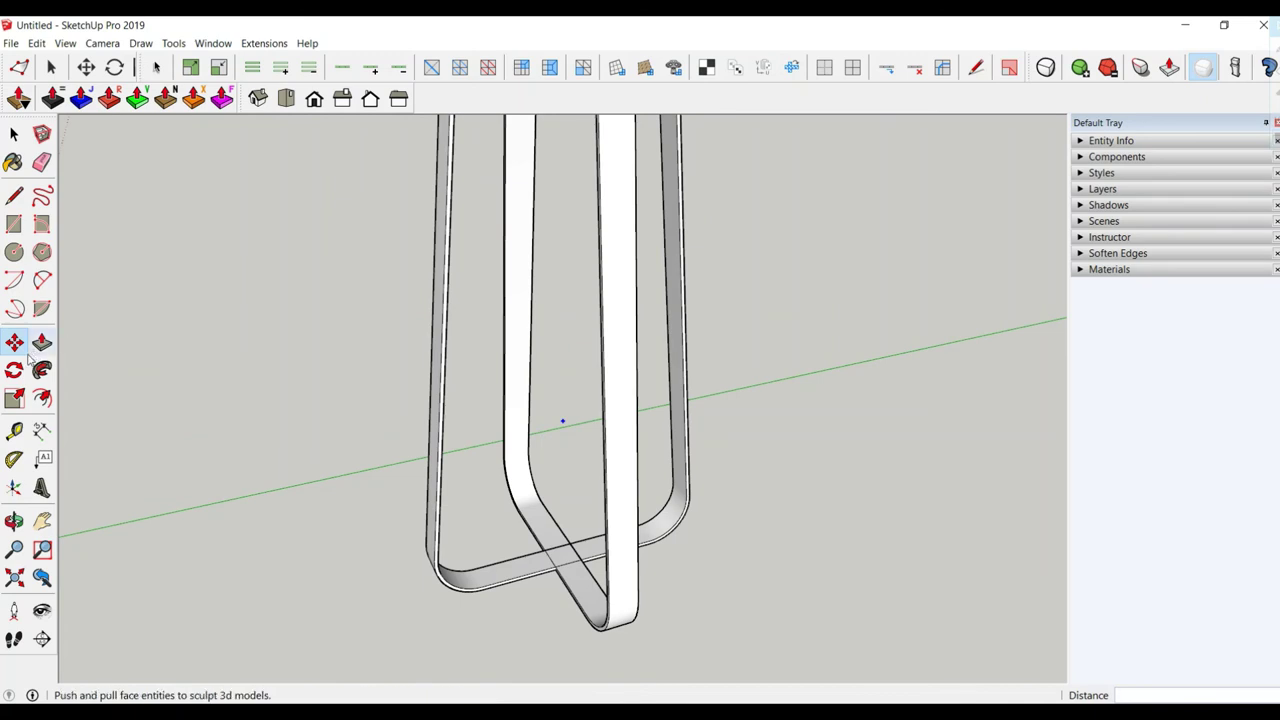
Draw a circle from the centre point reaching out to the legs
click(14, 252)
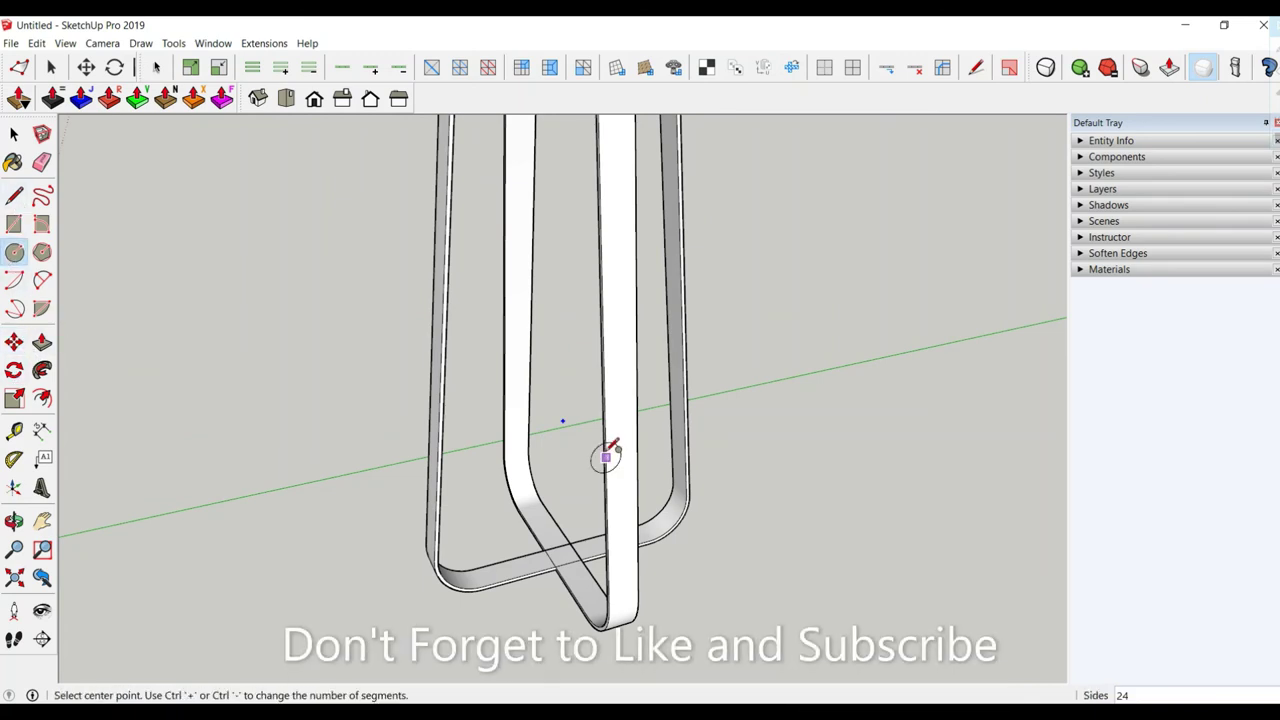
scroll(657, 432, up, 3)
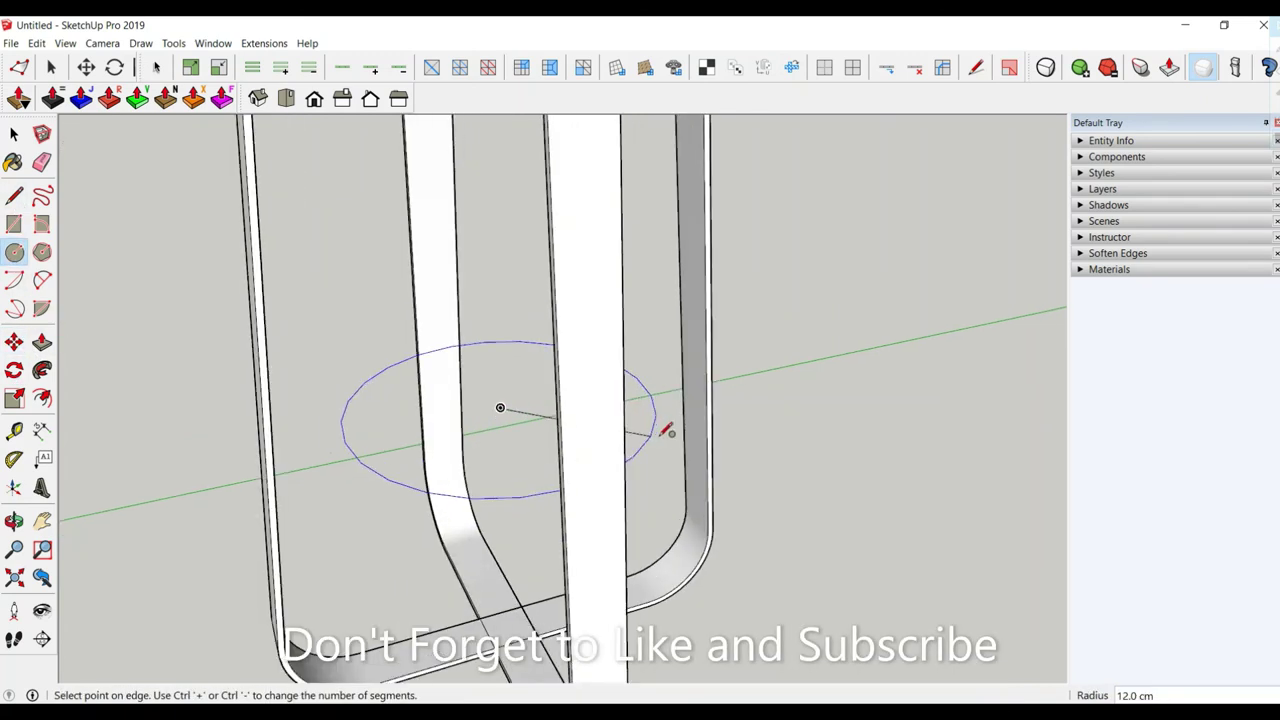
scroll(666, 429, up, 3)
mouse_move(720, 420)
middle_down()
mouse_move(592, 491)
mouse_move(643, 476)
mouse_move(606, 529)
mouse_move(636, 510)
mouse_move(674, 534)
mouse_move(678, 480)
middle_up()
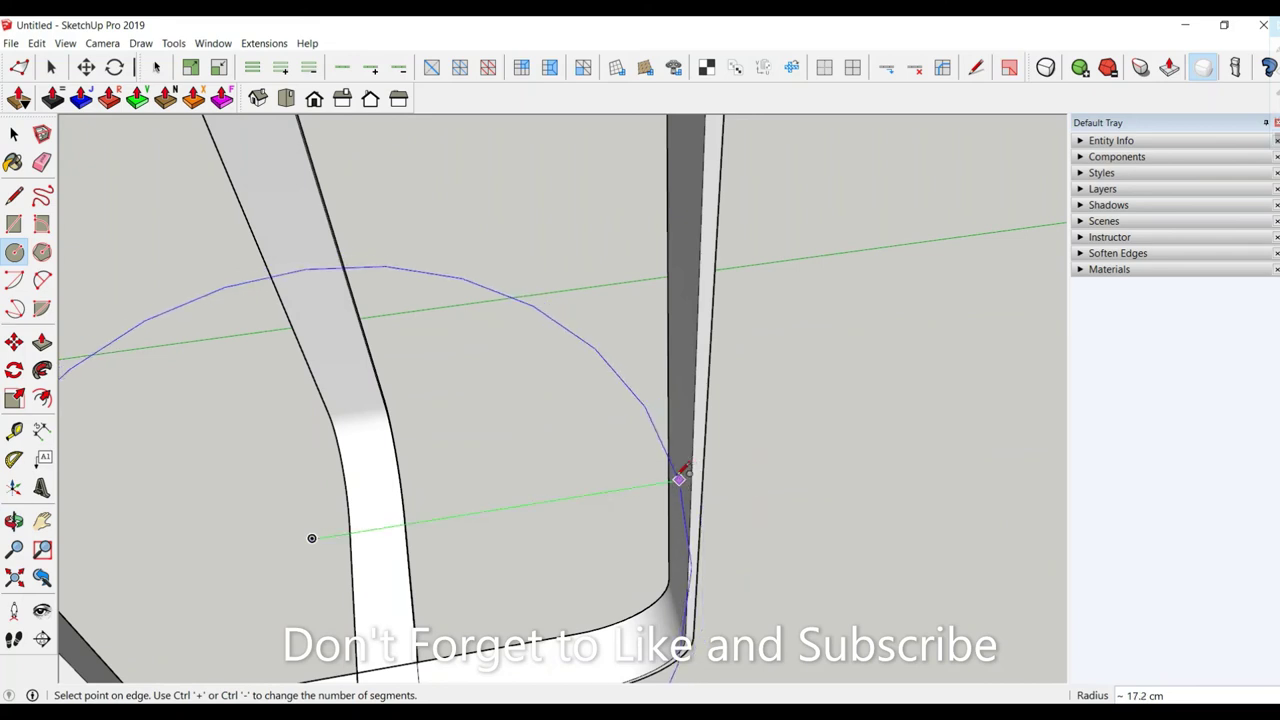
click(684, 468)
mouse_move(728, 502)
middle_down()
mouse_move(668, 543)
mouse_move(789, 426)
mouse_move(752, 437)
middle_up()
middle_drag(757, 570, 690, 480)
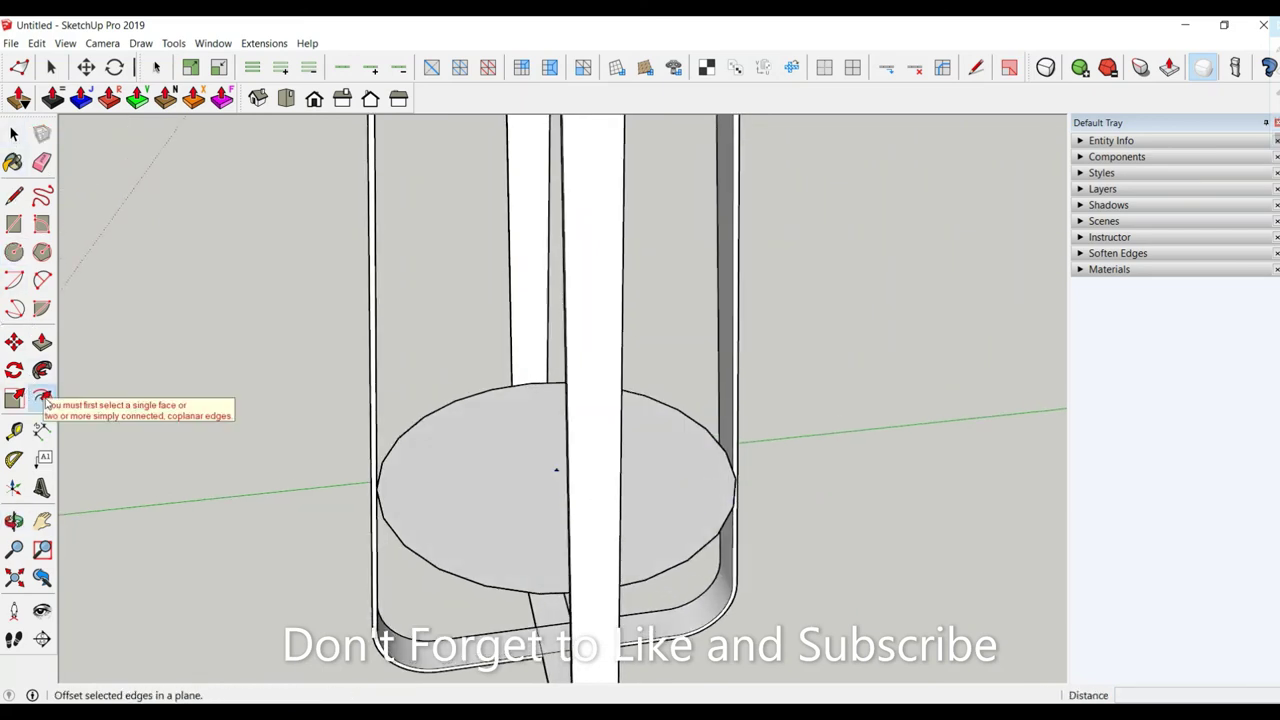
Offset the circle edge 3 inward and delete the inner face to leave a ring
click(41, 398)
click(418, 440)
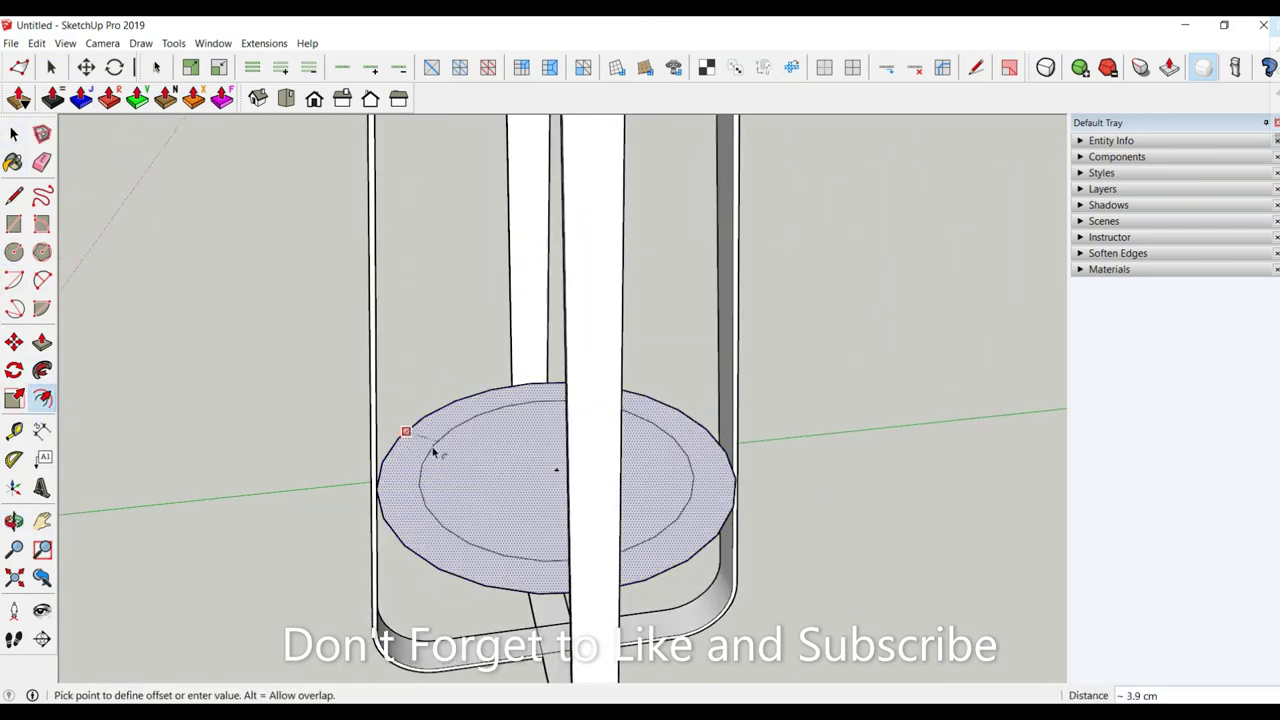
text(3)
key(Return)
click(13, 134)
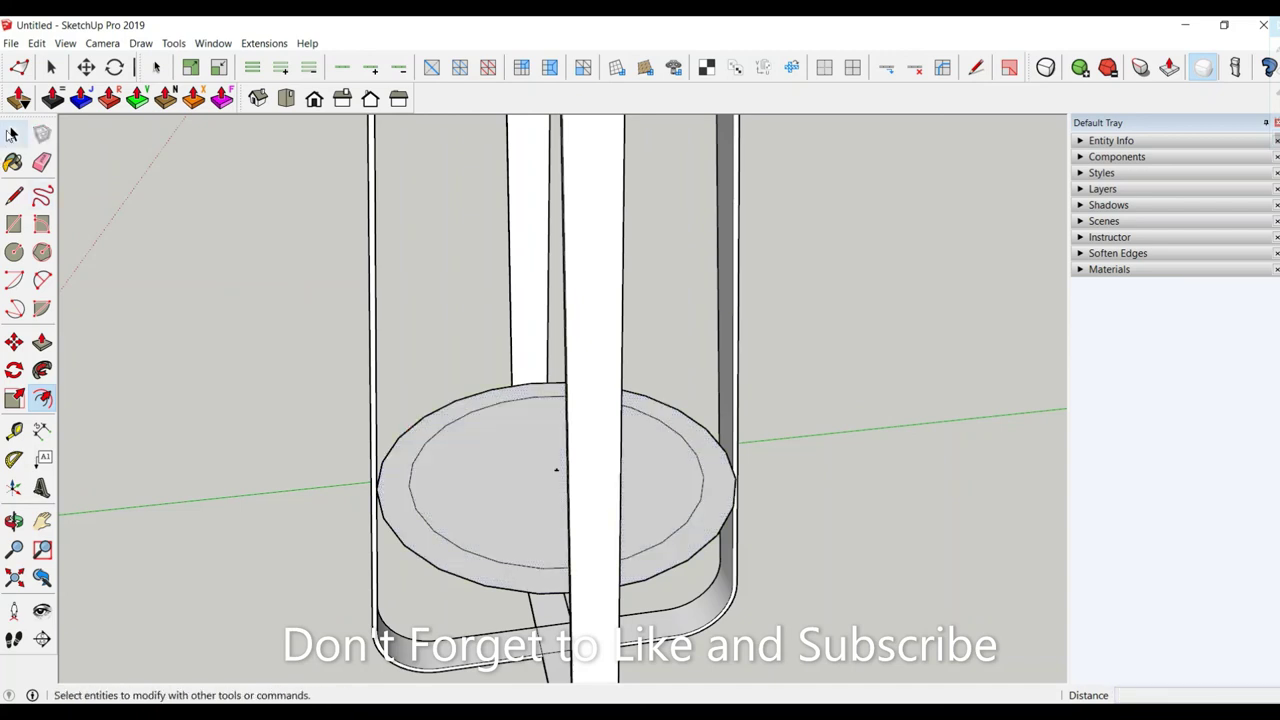
middle_drag(420, 460, 490, 468)
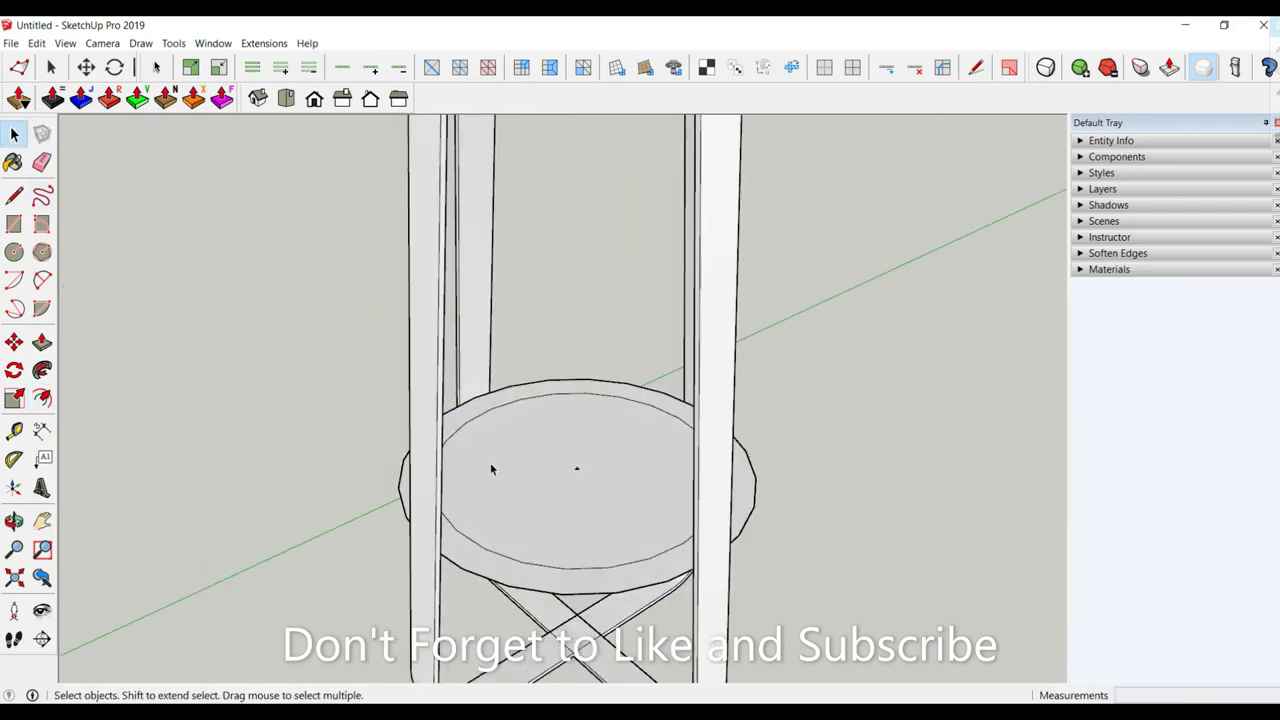
click(576, 472)
key(Delete)
middle_drag(577, 480, 367, 461)
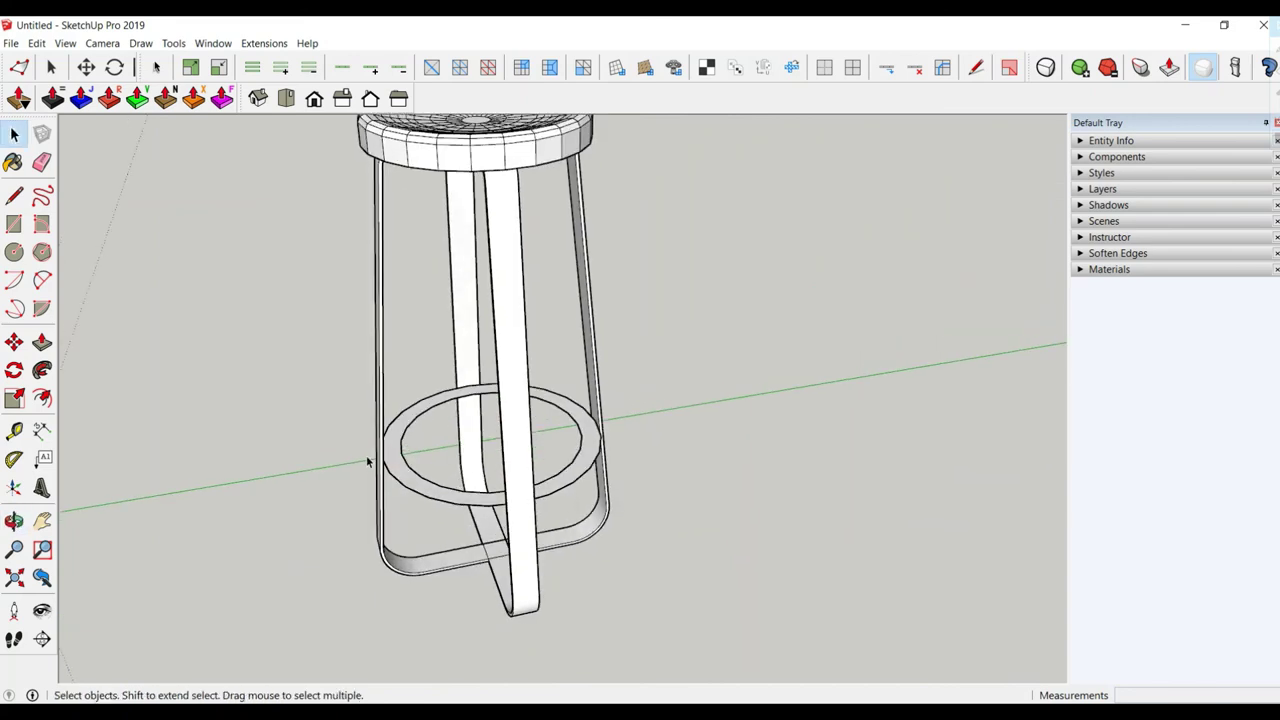
Thicken the footrest ring by 0.5 cm with JOINT Push Pull and select the whole ring
click(80, 104)
click(427, 478)
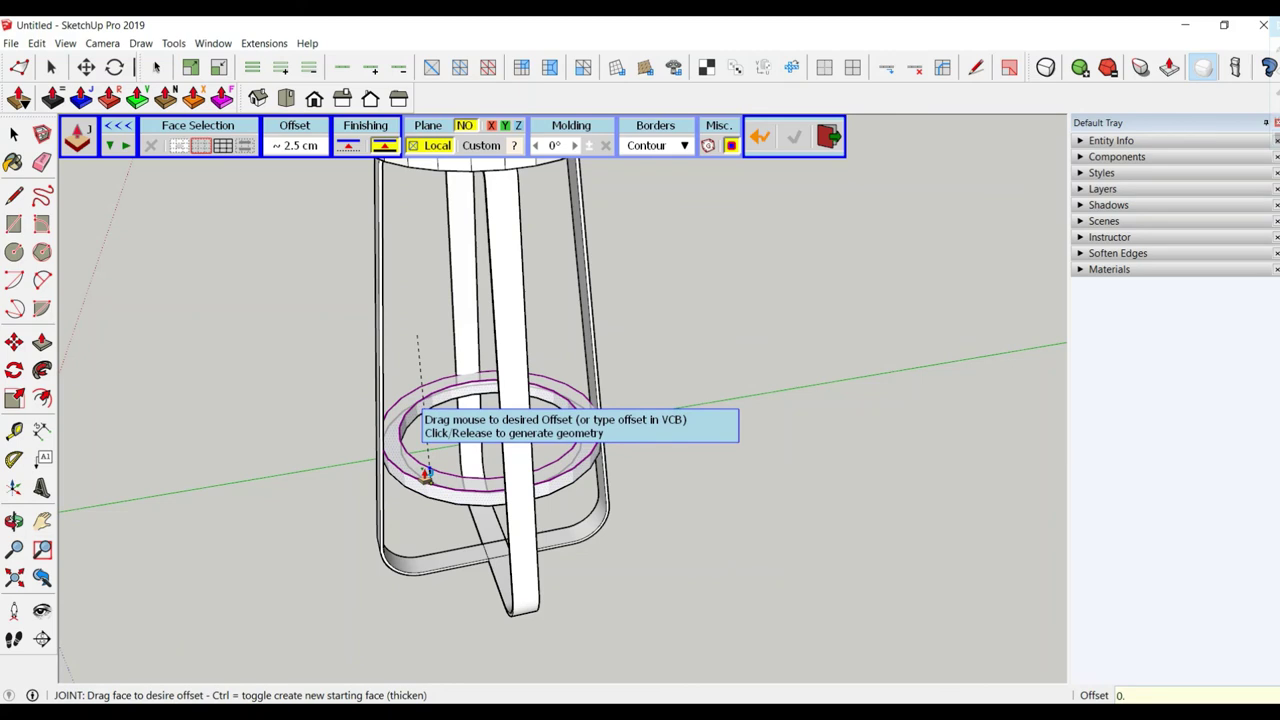
key(Return)
click(140, 320)
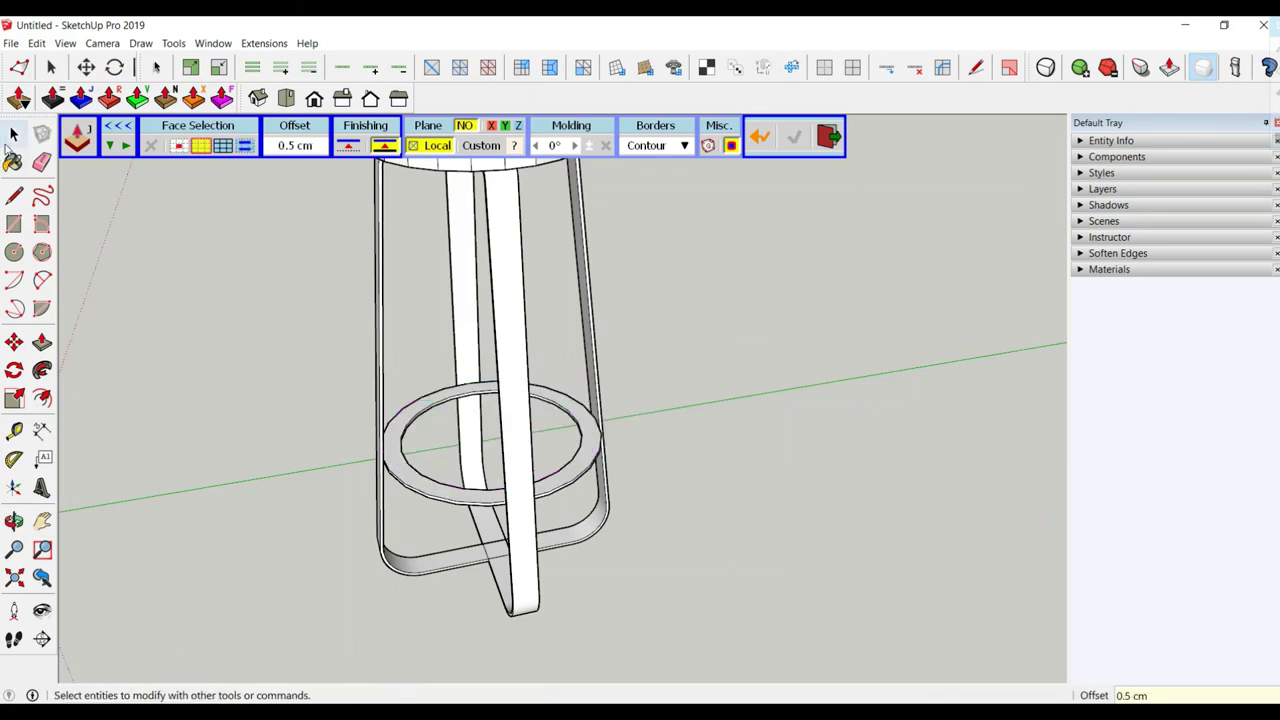
triple_click(408, 487)
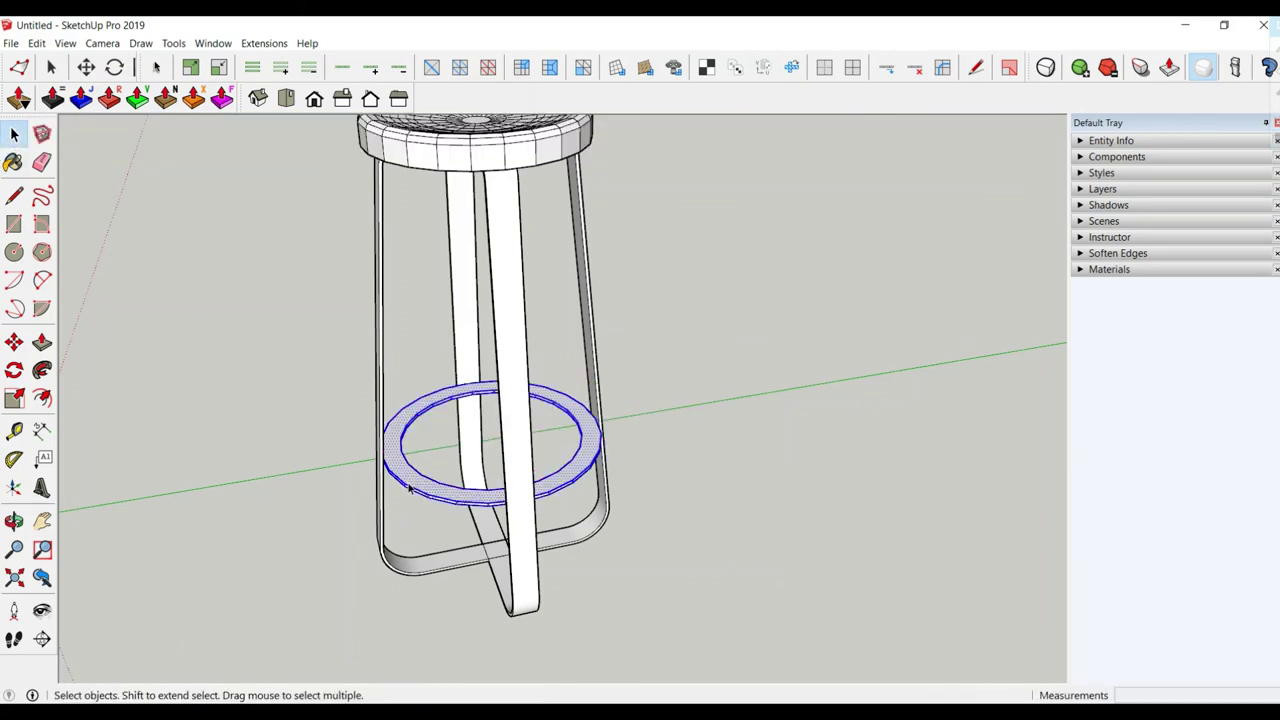
right_click(408, 487)
Group the footrest ring, then group it together with the stool
click(465, 201)
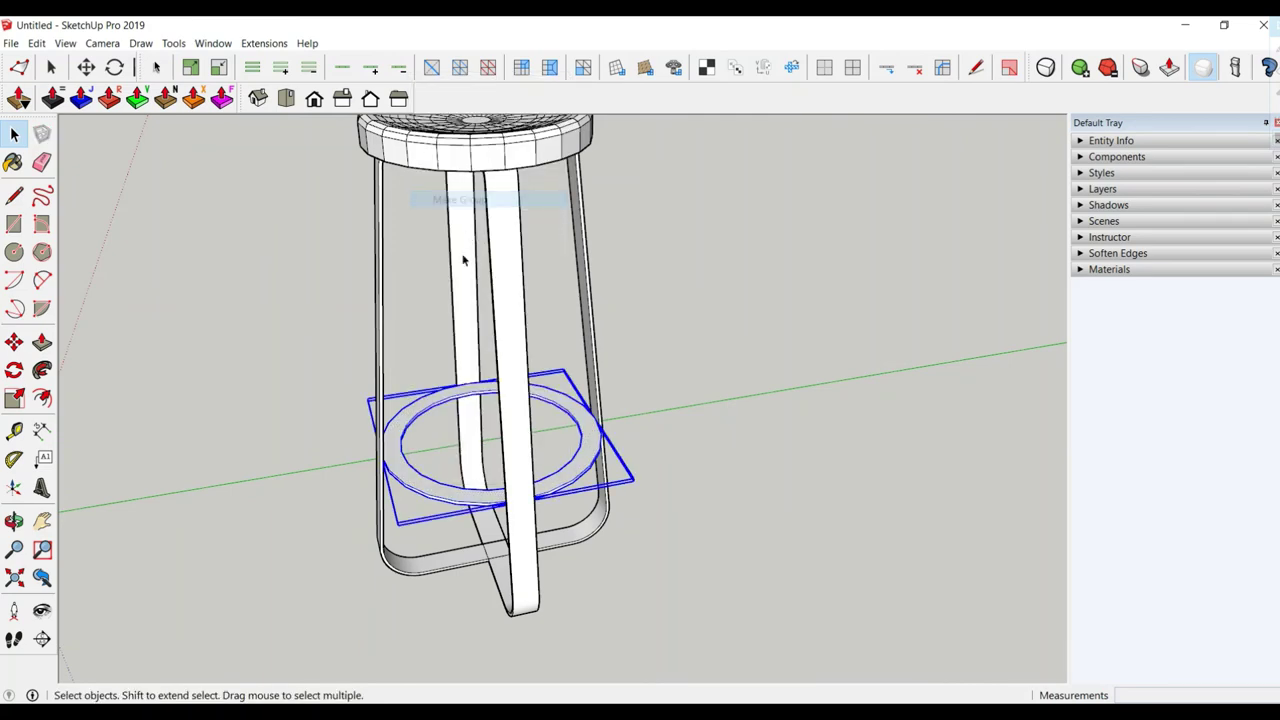
shift+click(376, 312)
right_click(376, 312)
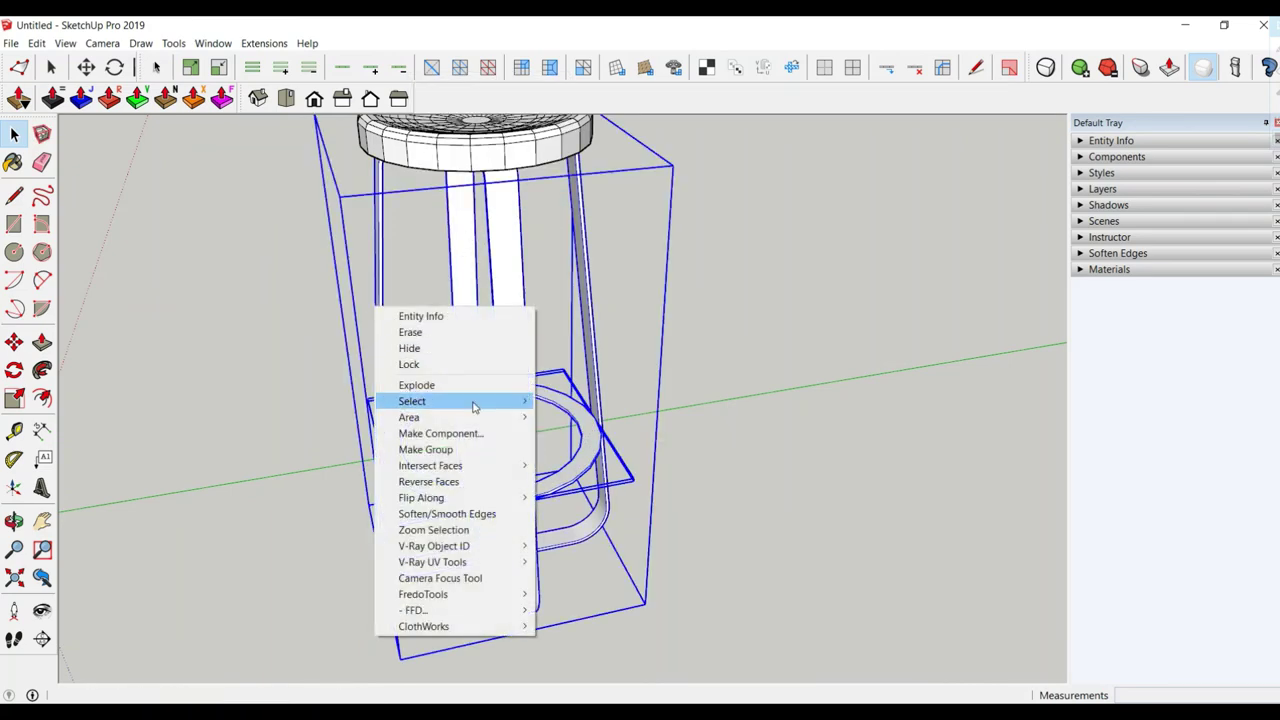
click(466, 455)
scroll(592, 606, down, 3)
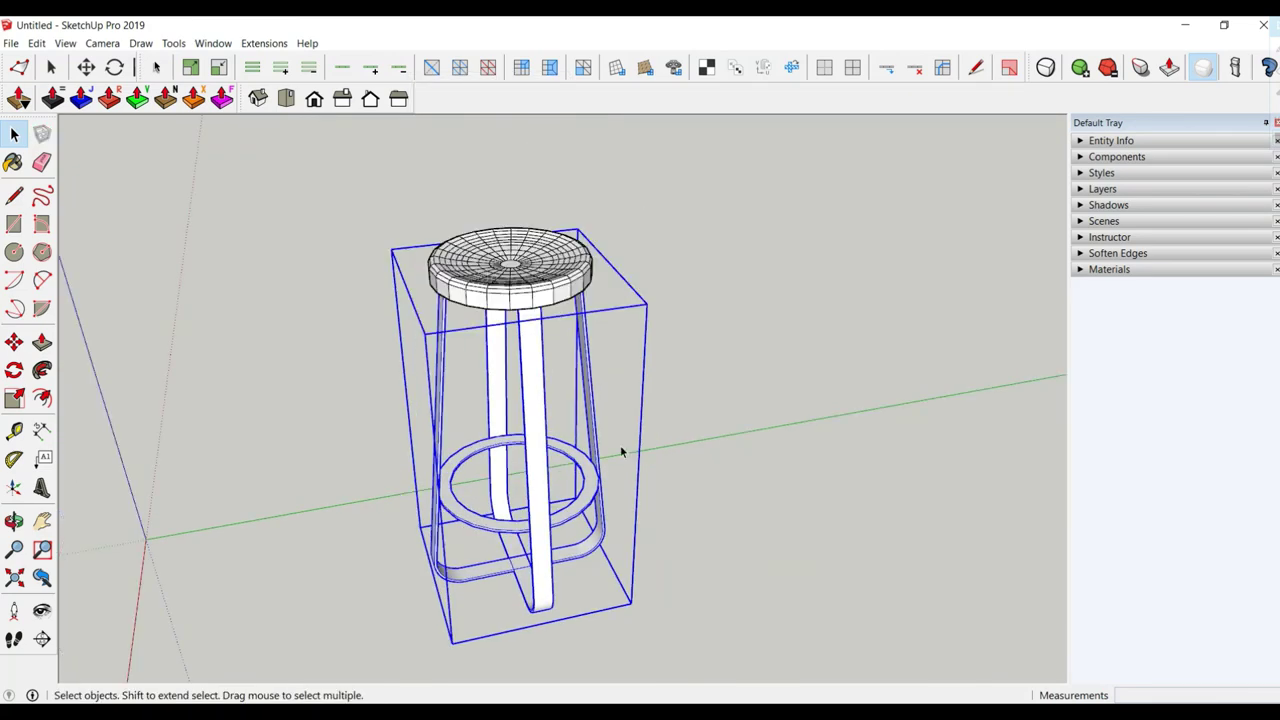
scroll(620, 445, down, 3)
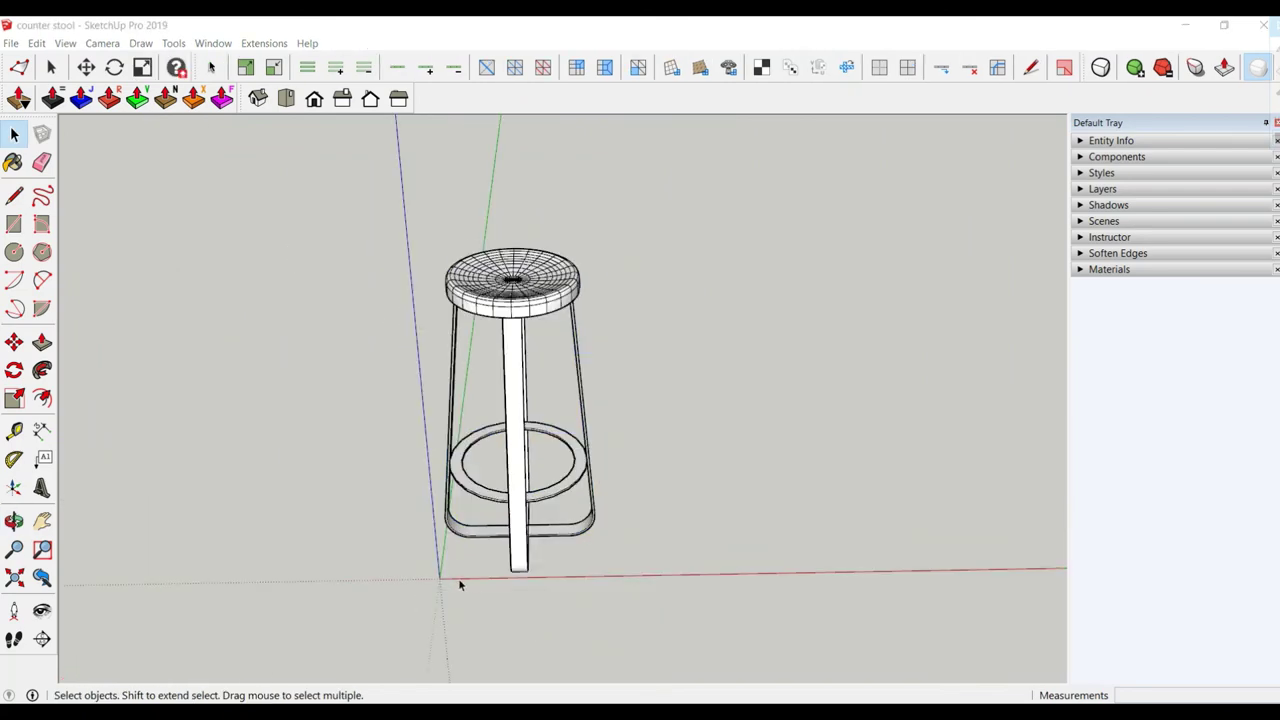